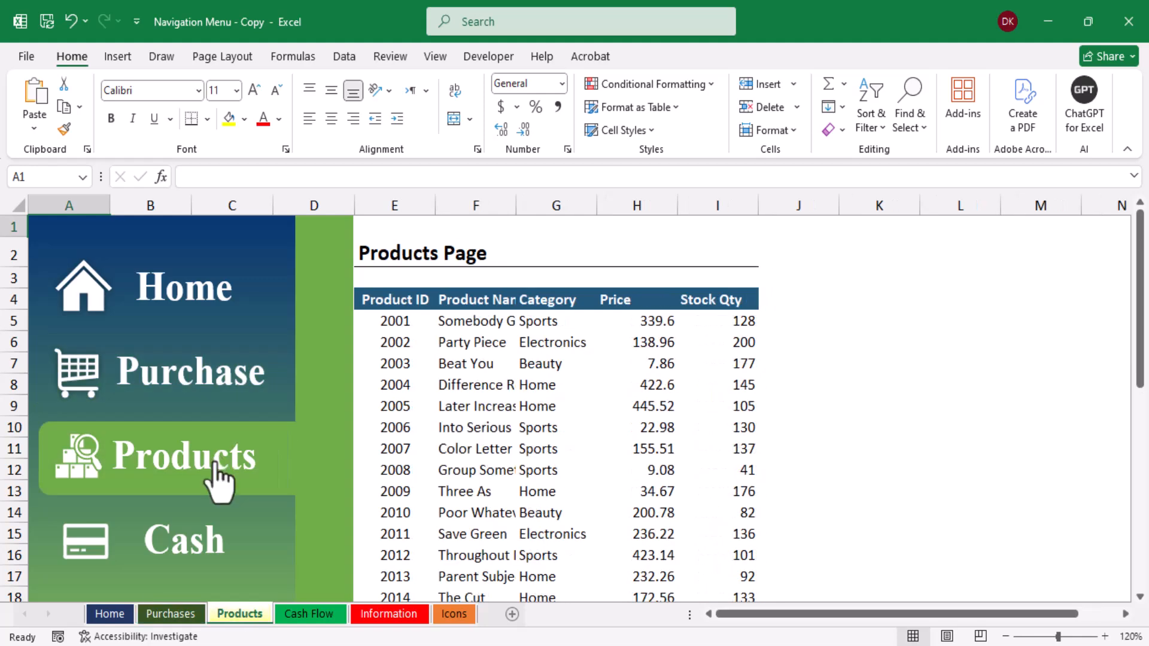
- Switch to the Navigation Menu workbook and hide the gridlines on its Home sheet
click(196, 535)
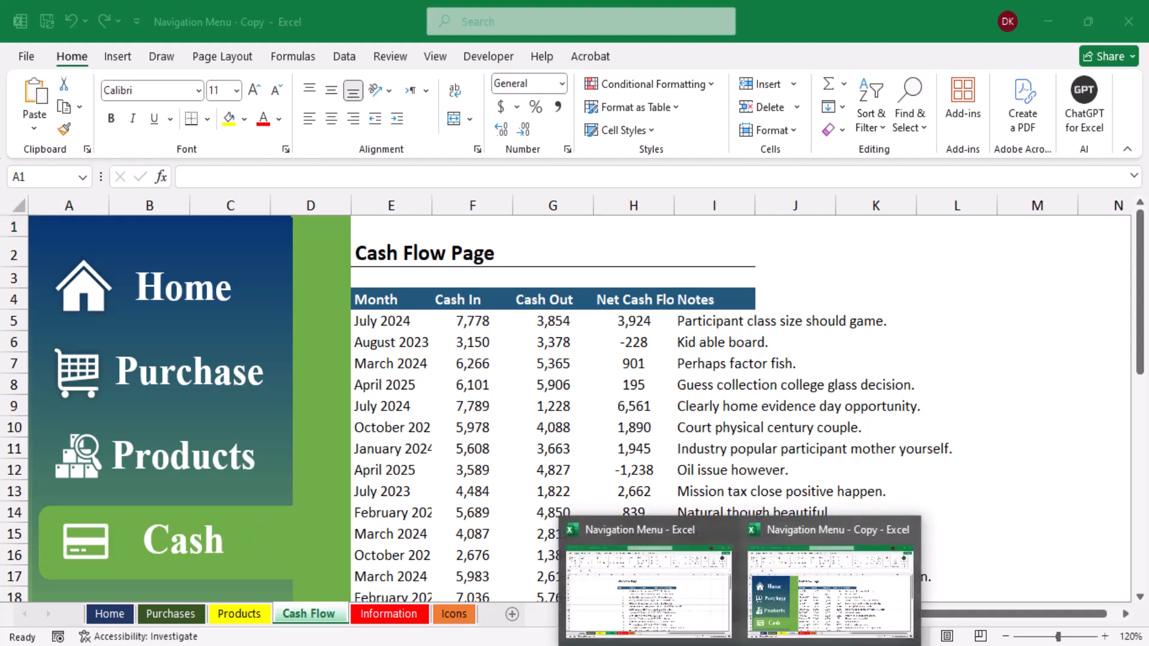
click(648, 621)
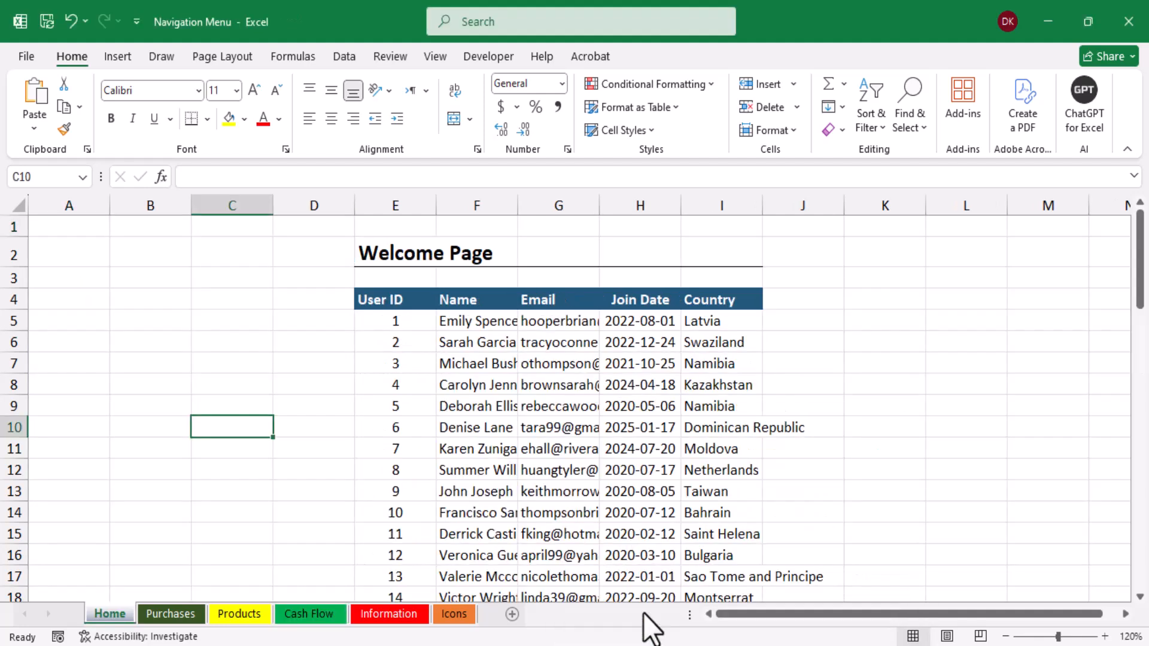
click(432, 58)
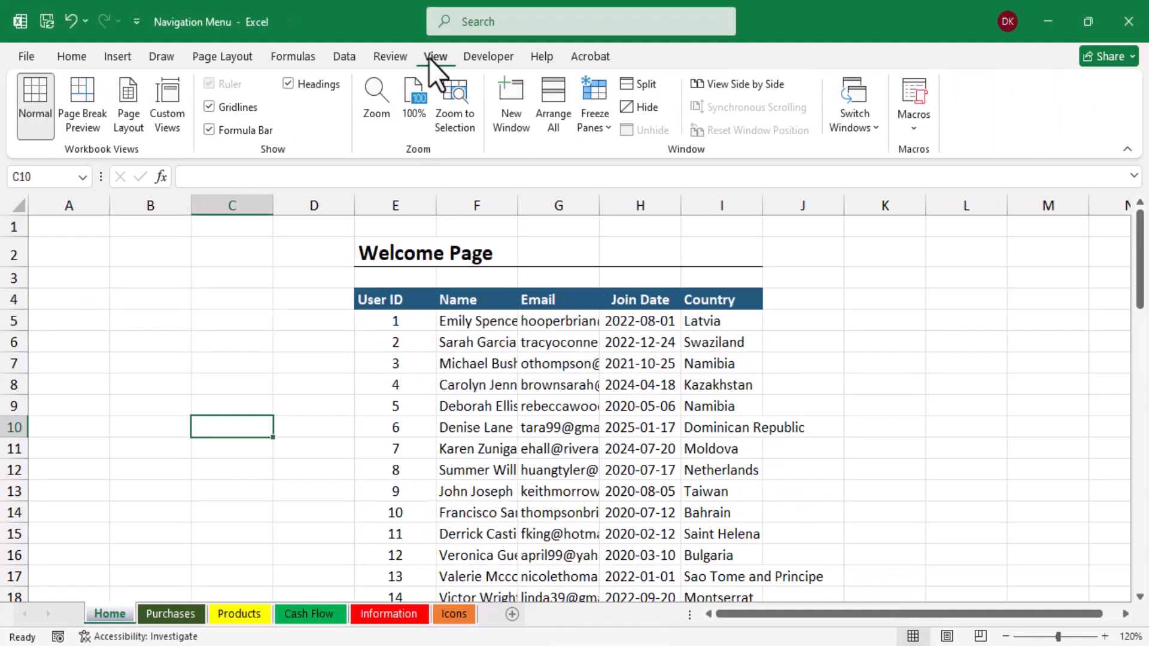
click(213, 107)
- Draw a rectangle about 4.53" high and 3.32" wide over columns A to D beside the table, without an outline
click(121, 57)
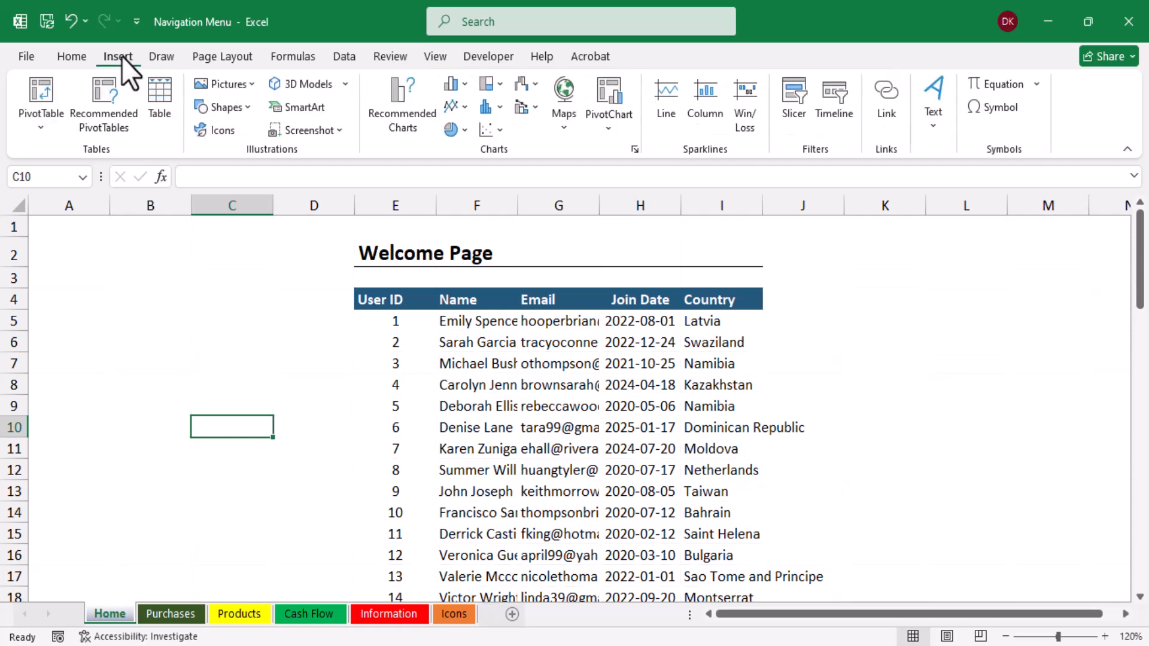
click(247, 102)
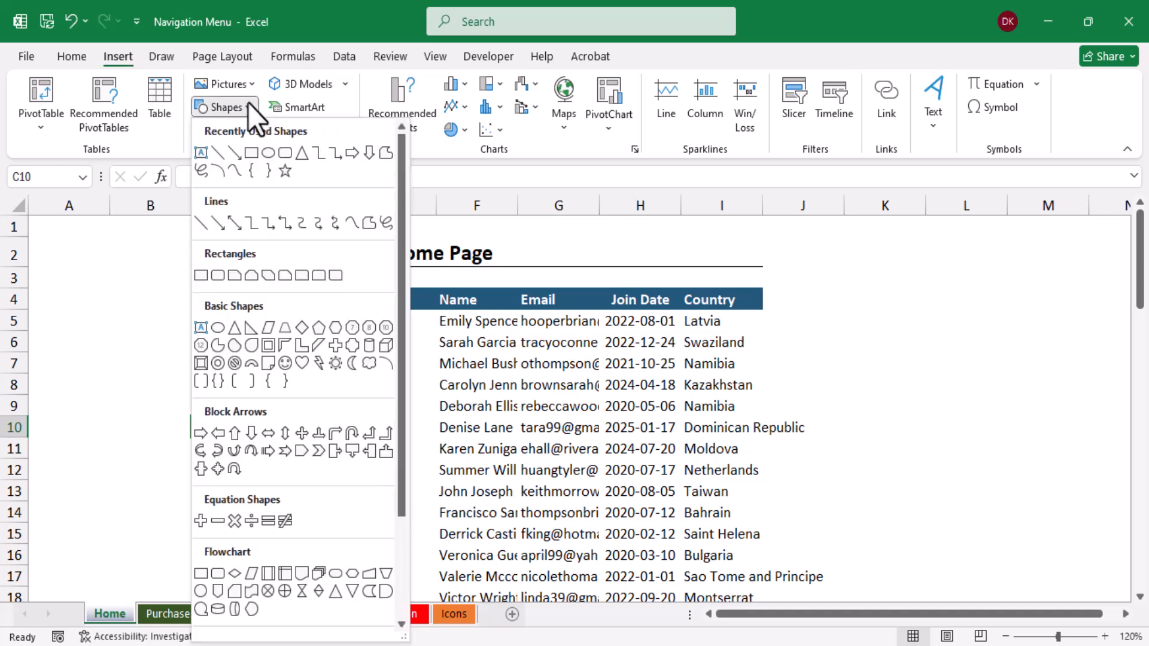
click(254, 152)
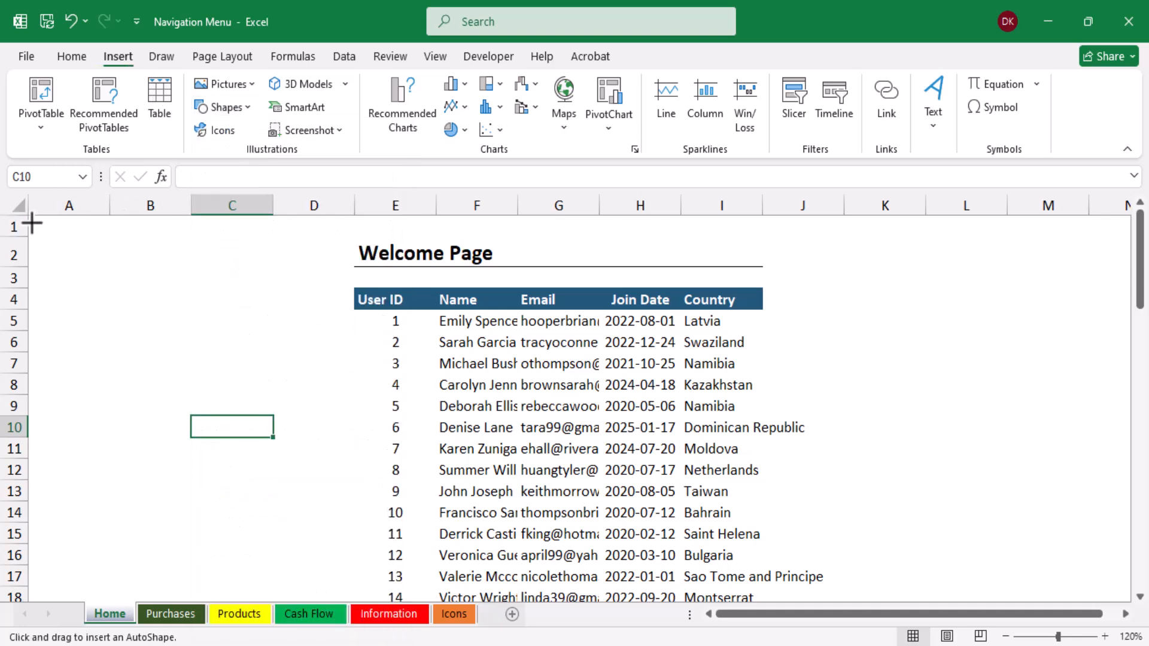
drag(31, 221, 353, 636)
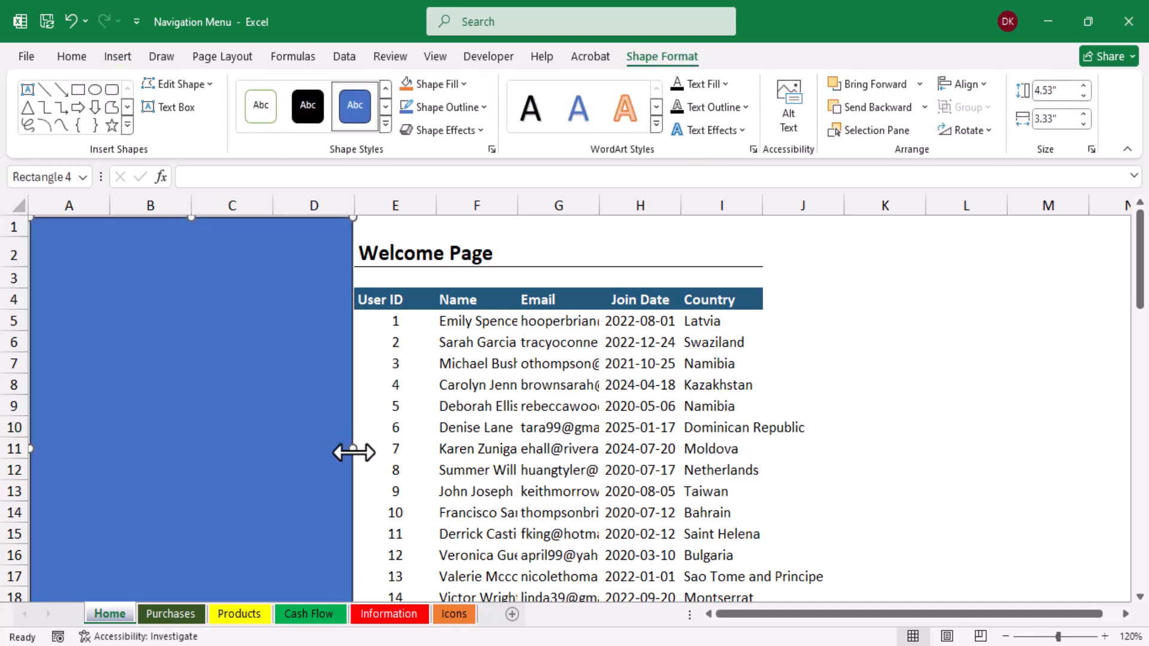
drag(354, 452, 351, 452)
click(485, 110)
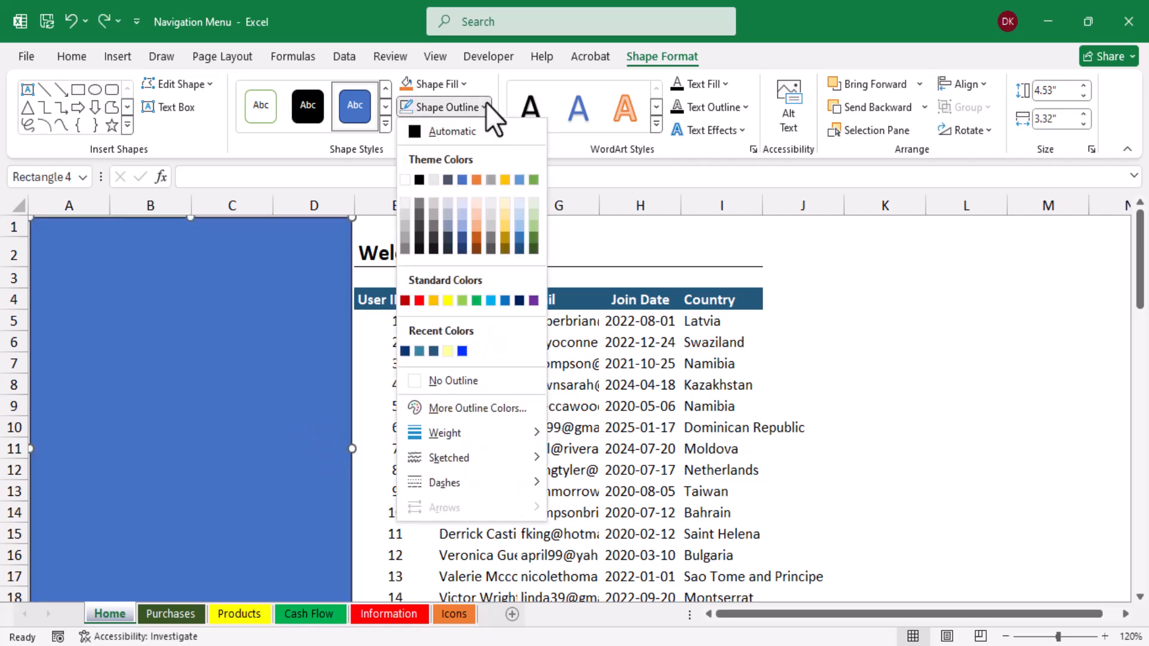
click(420, 382)
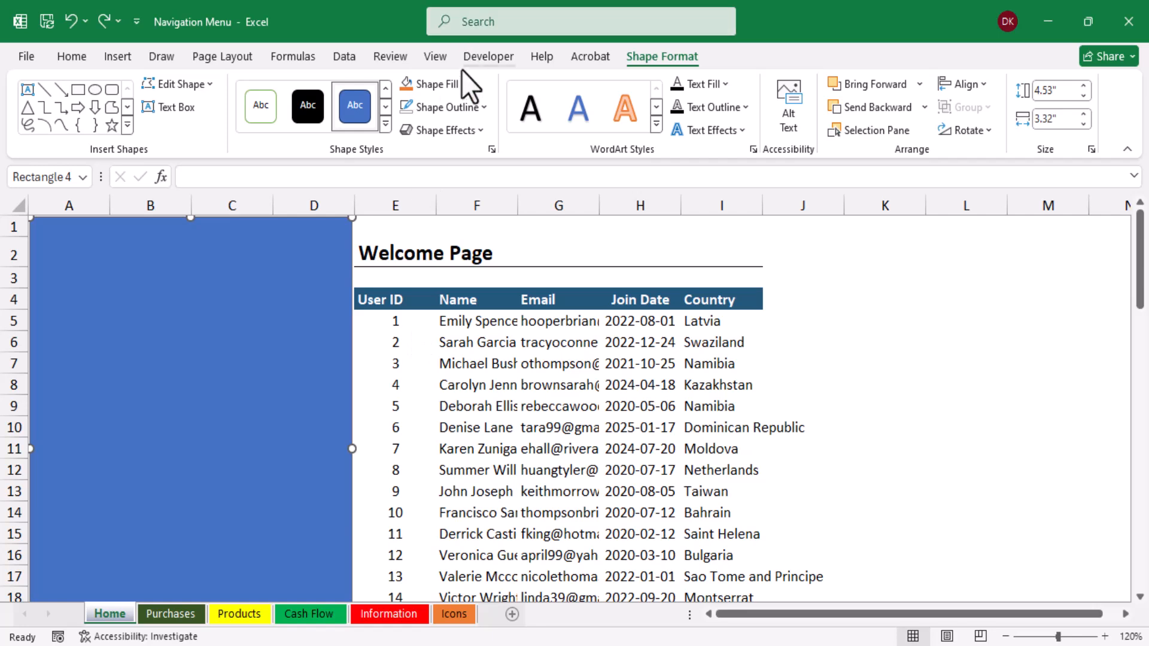
- Give the rectangle a linear gradient fill and set its first gradient stop to the recent dark blue
click(461, 85)
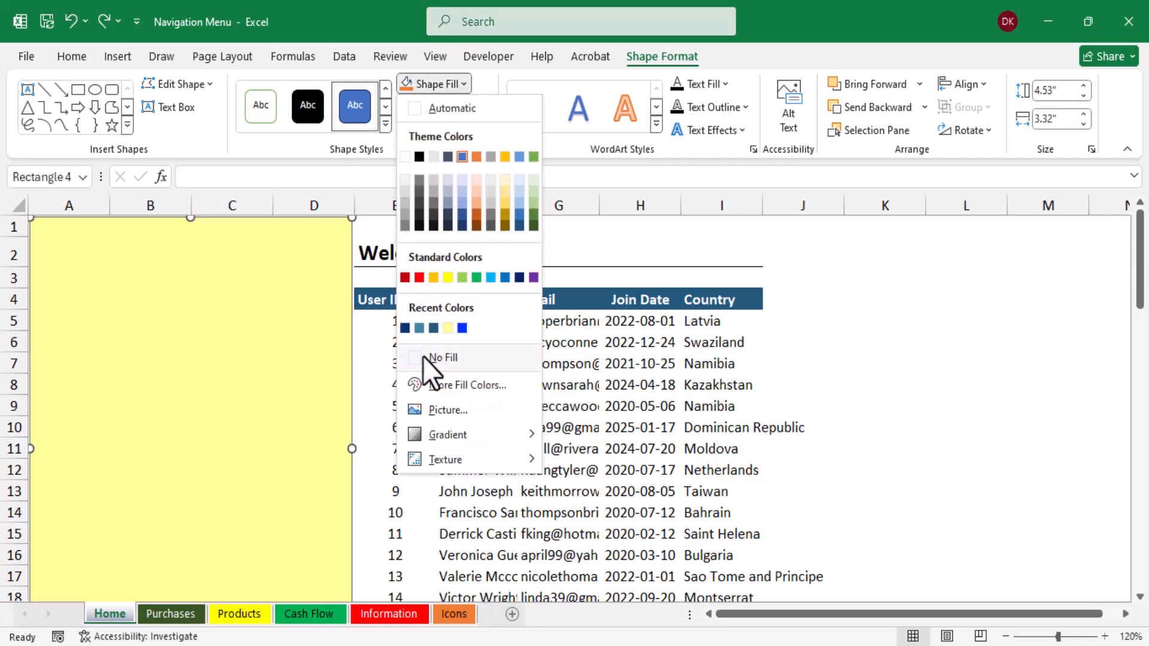
mouse_move(439, 436)
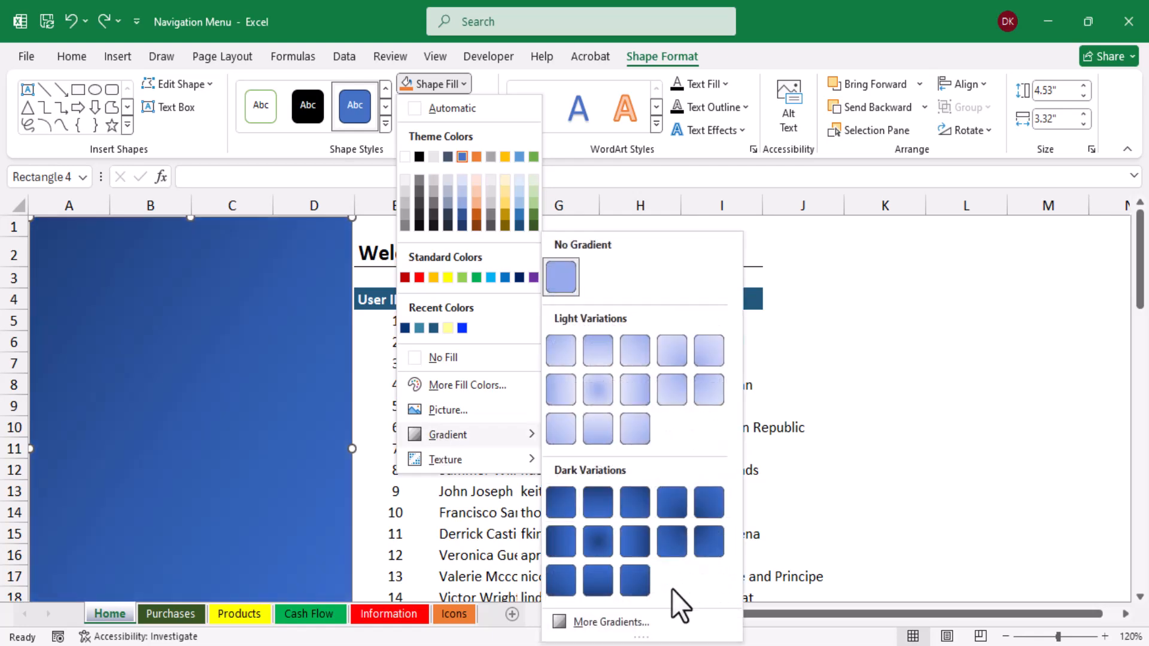
click(616, 621)
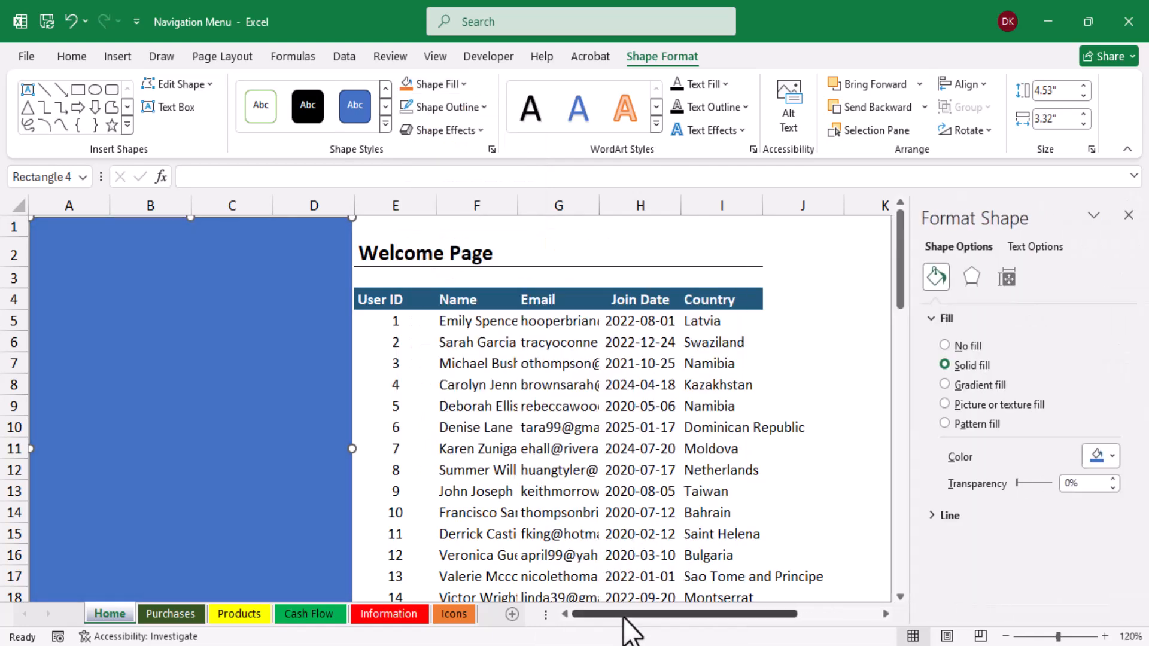
click(957, 385)
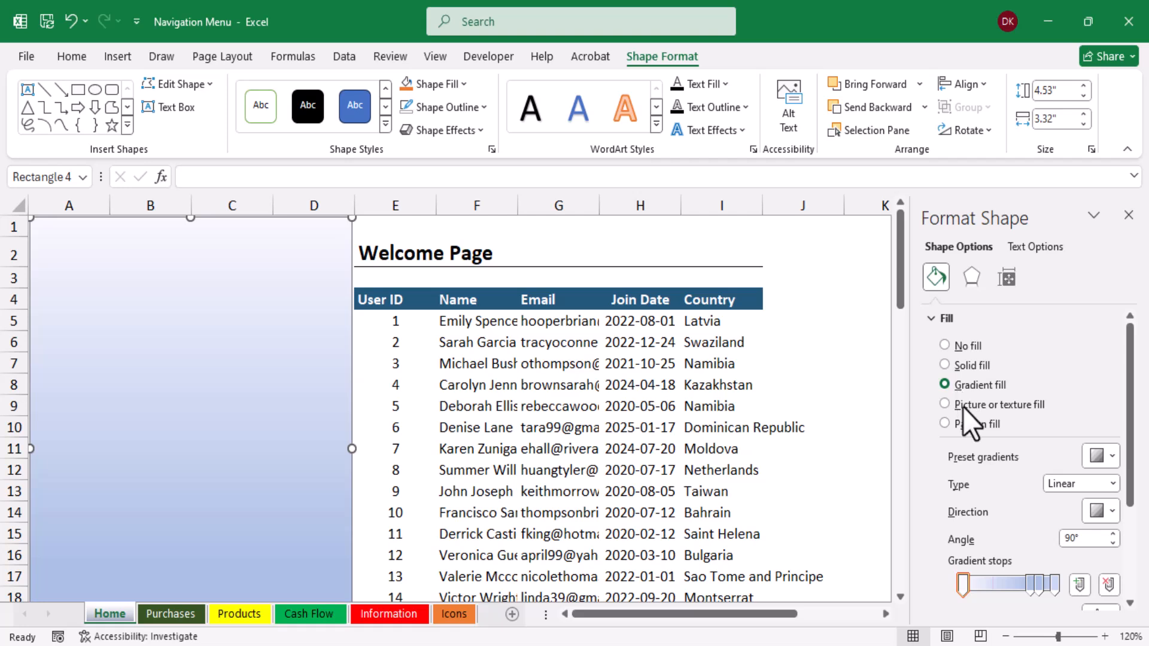
scroll(993, 523, down, 1)
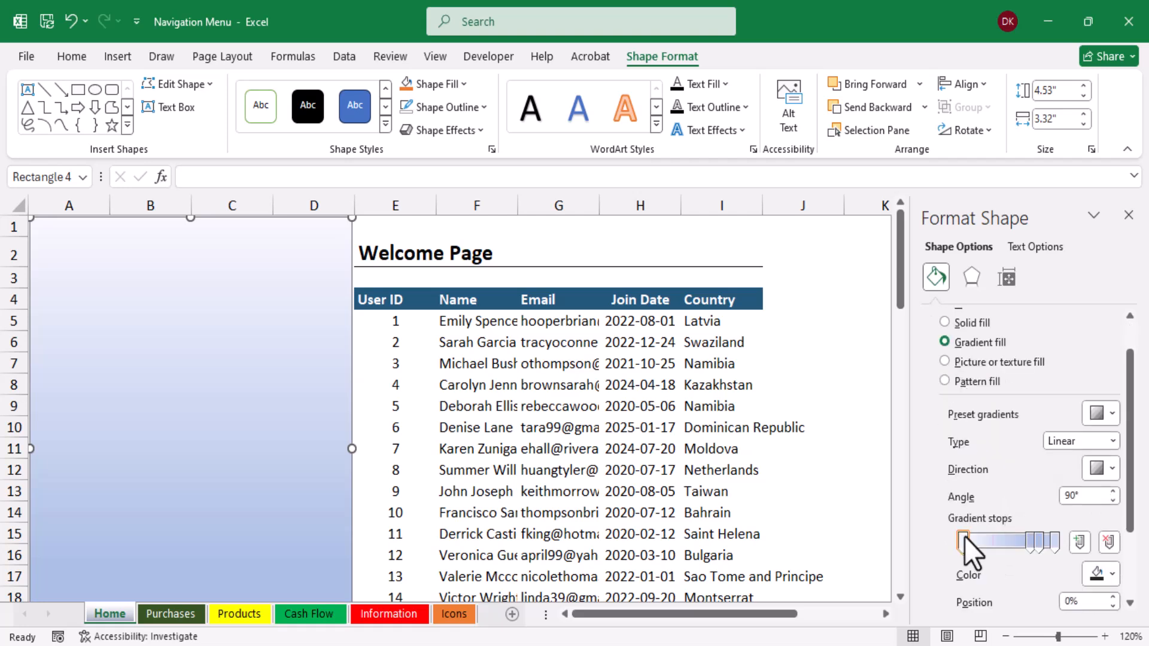
click(1098, 573)
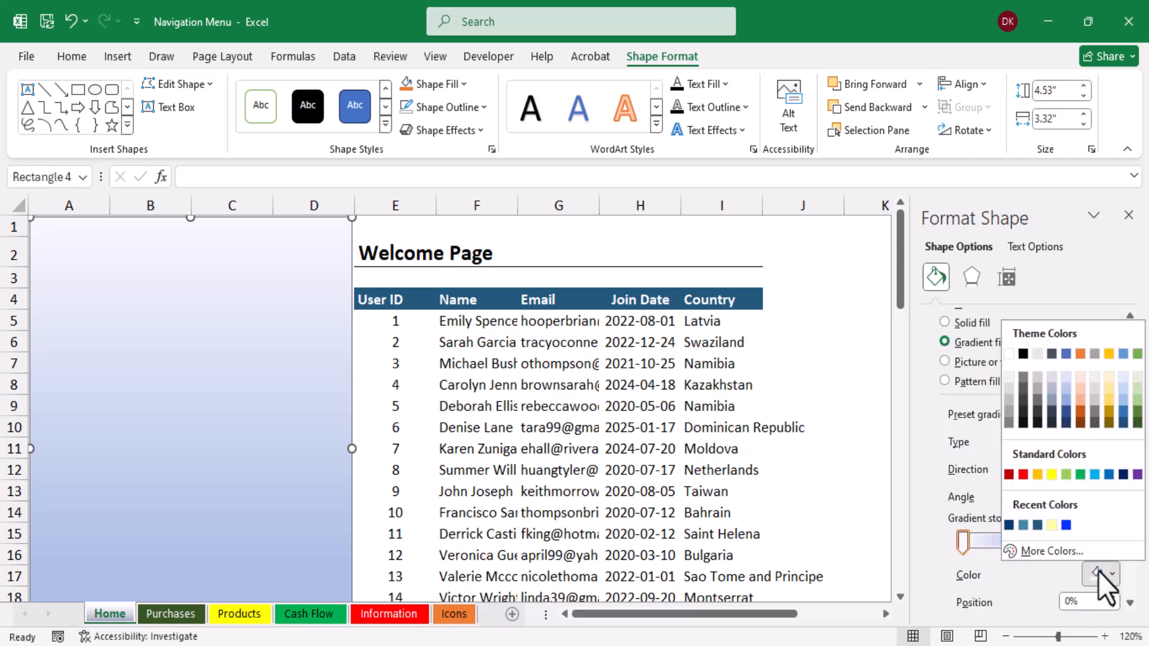
click(1011, 528)
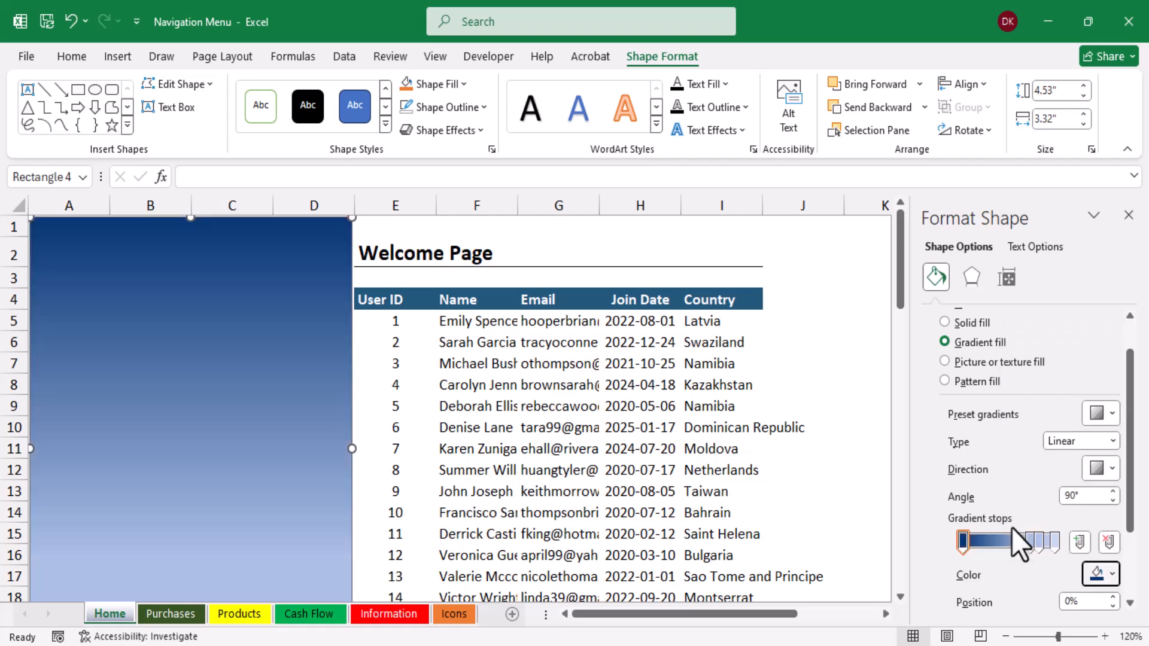
- Set the rectangle's gradient stop at 74% to light green and close the shape formatting options
click(1029, 544)
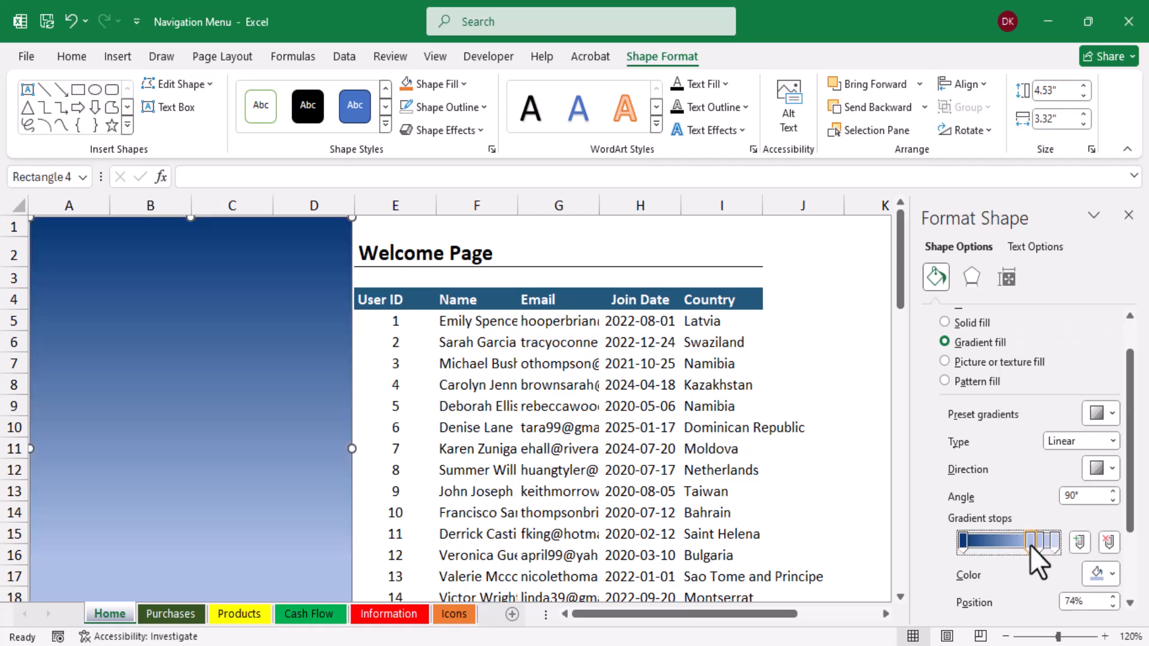
click(1094, 573)
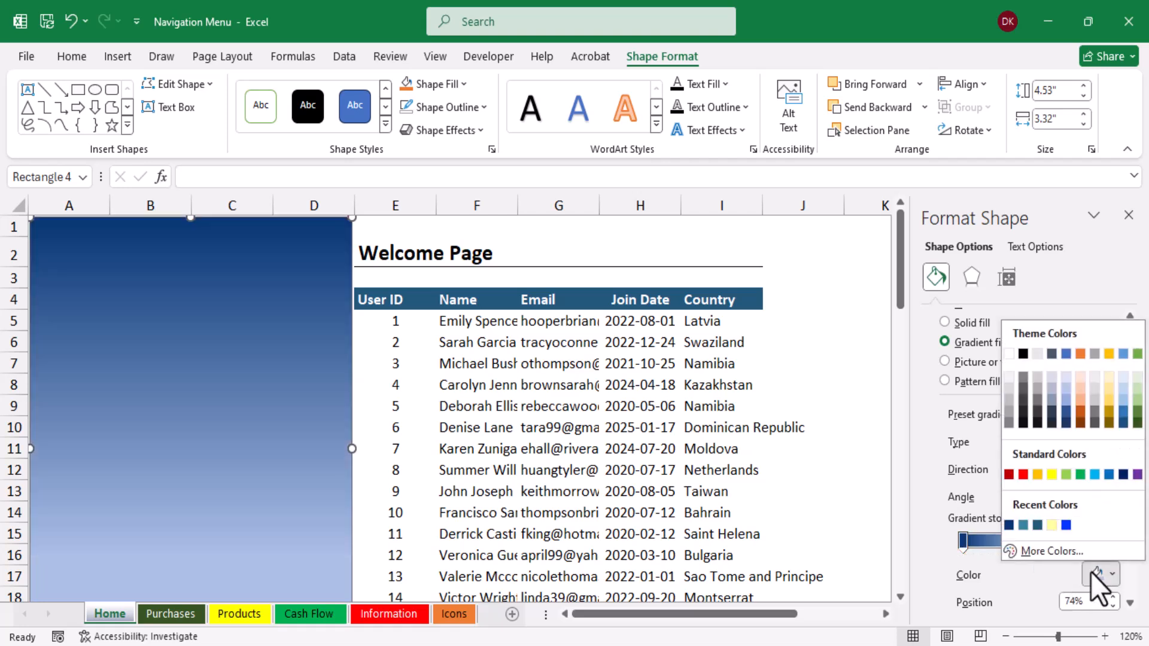
click(1136, 410)
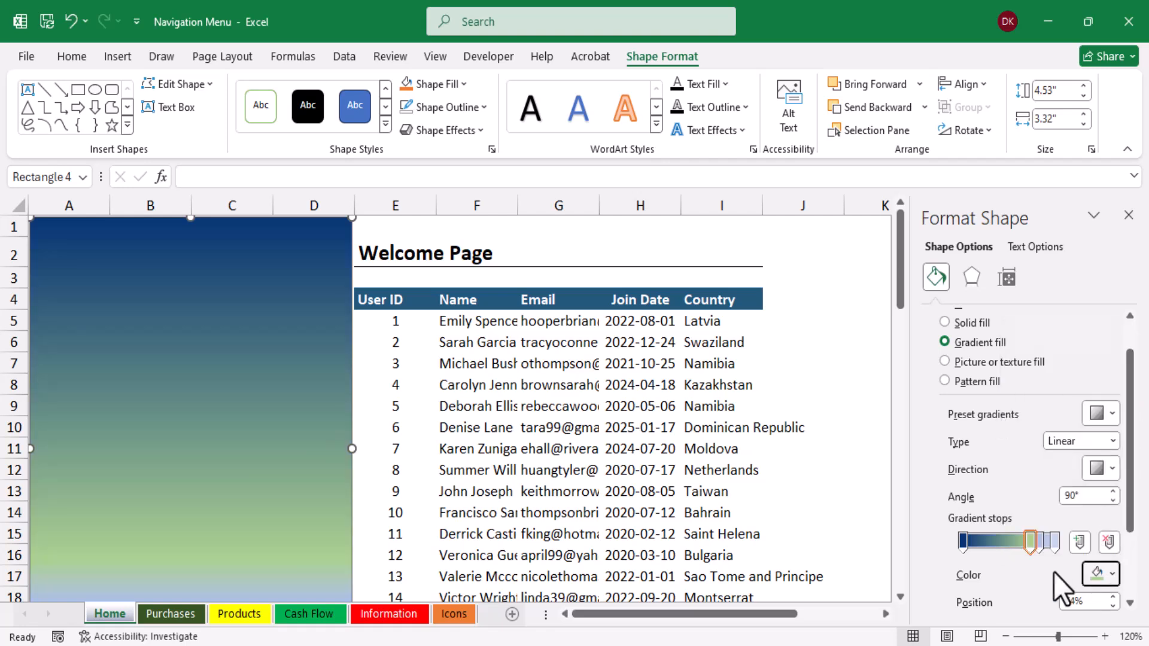
click(1129, 215)
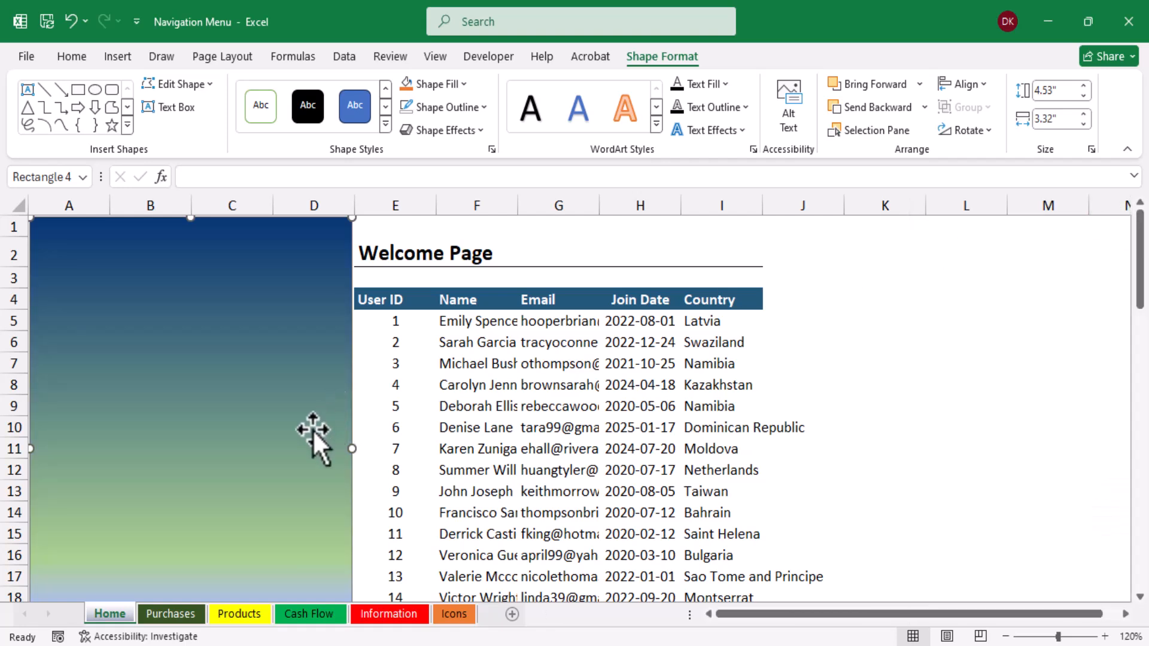
- Draw a narrow vertical rectangle about 4.41" high and 0.55" wide along the gradient panel's right edge
click(119, 55)
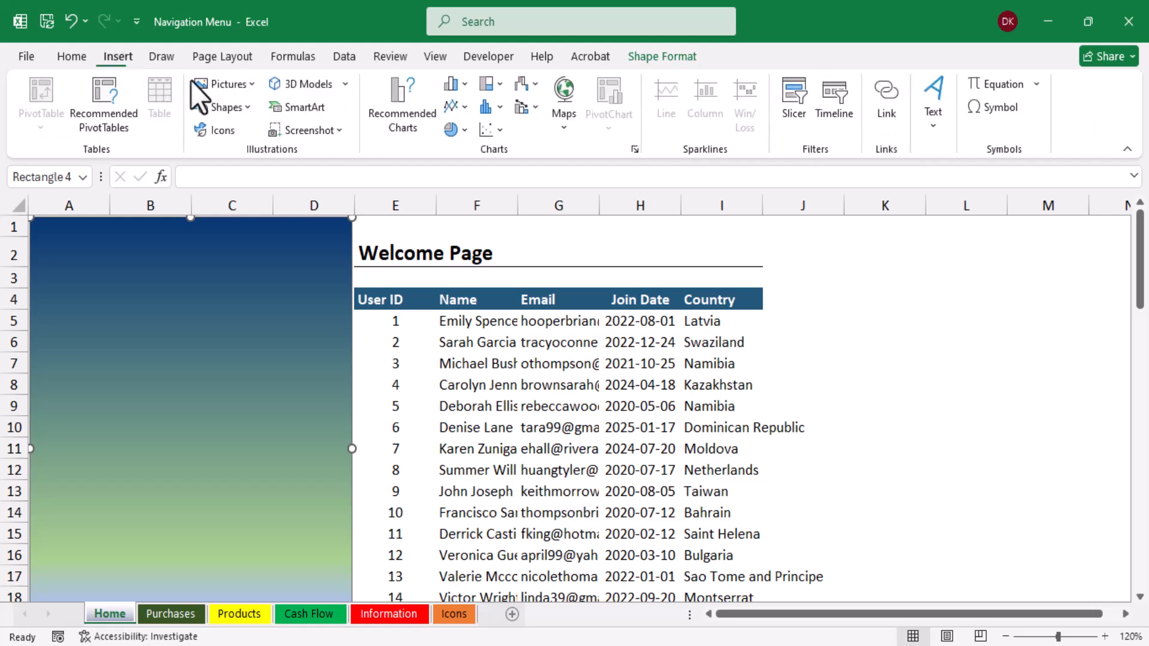
click(248, 106)
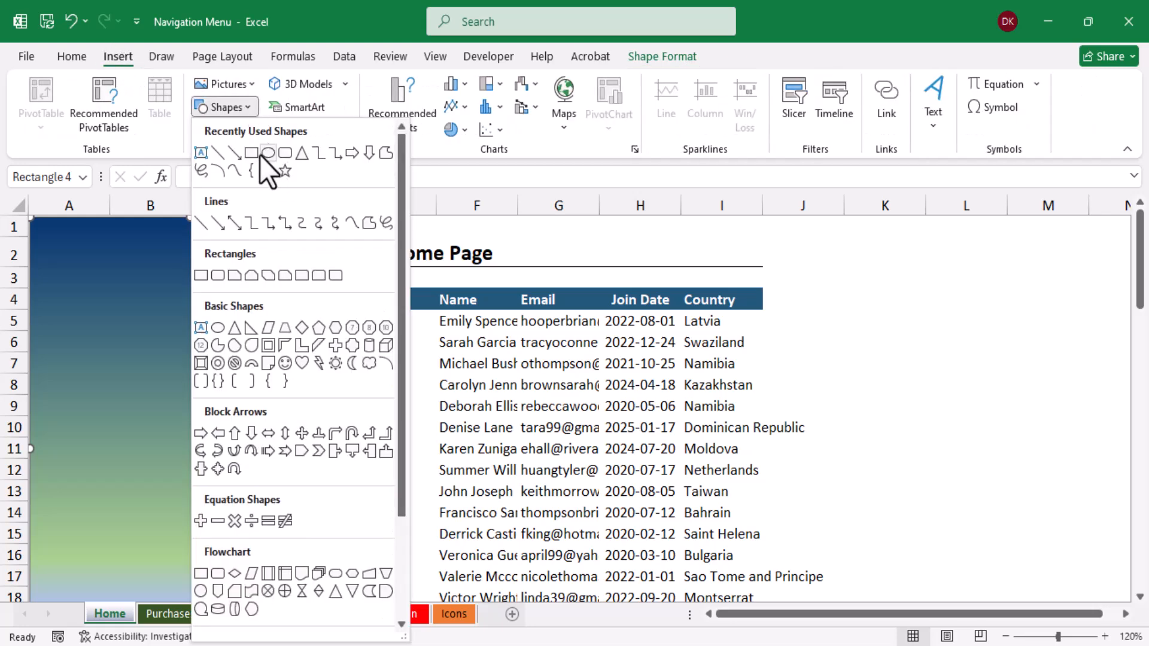
click(261, 156)
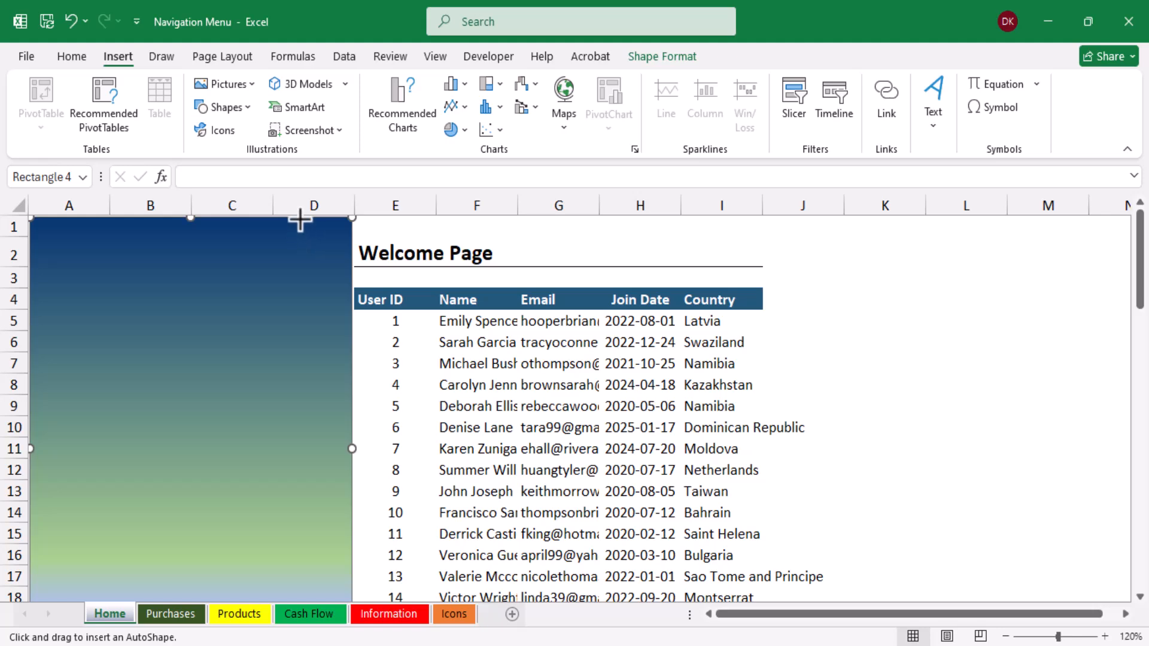
drag(299, 220, 352, 637)
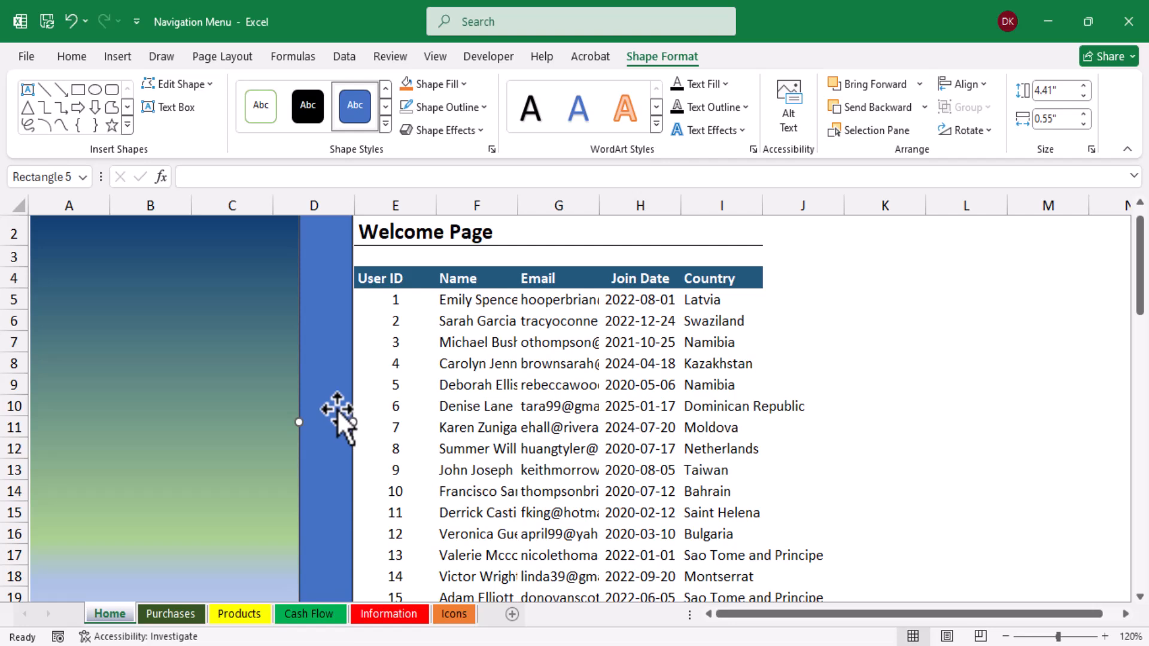
- Fill the narrow rectangle with the theme green and remove its outline
click(466, 82)
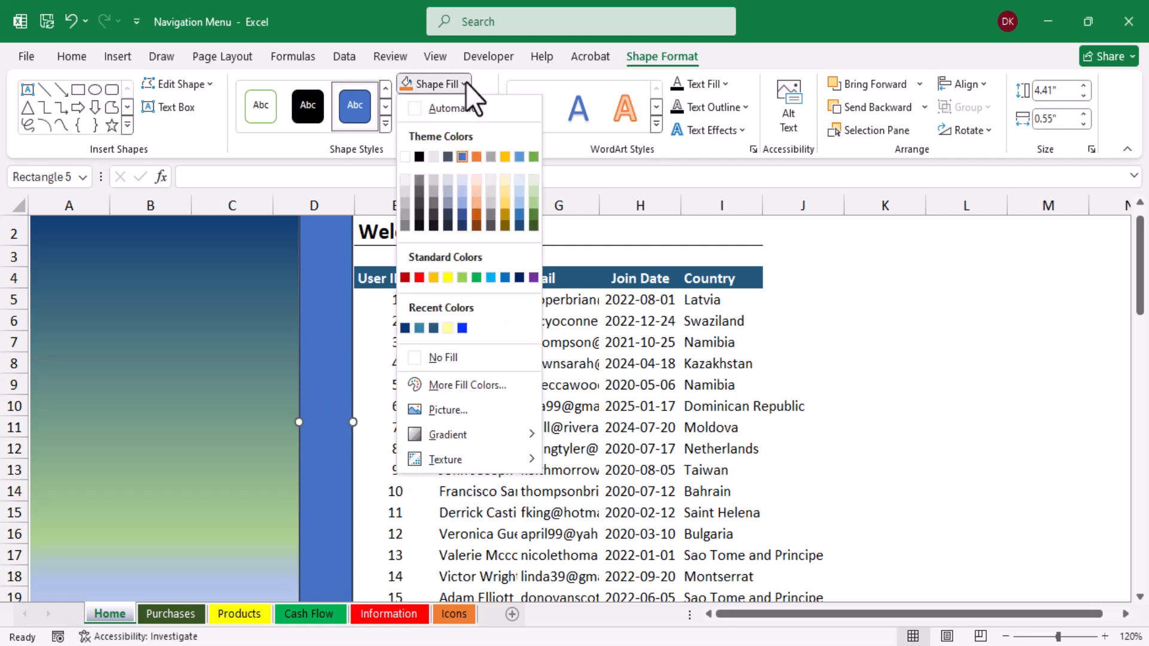
click(533, 156)
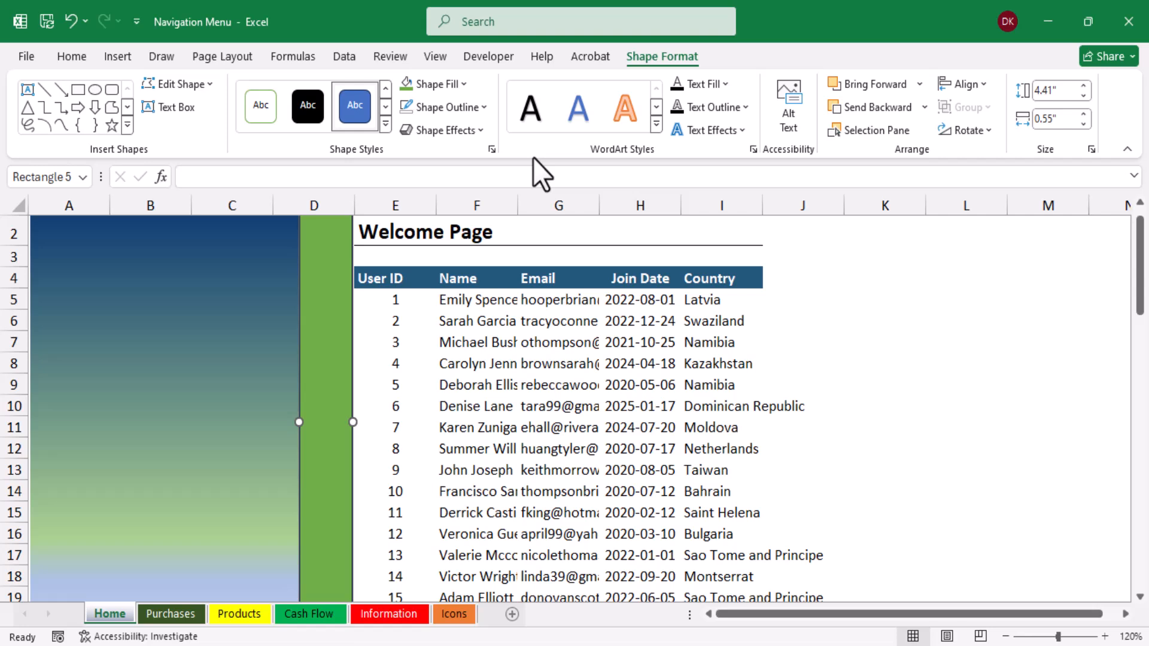
click(484, 106)
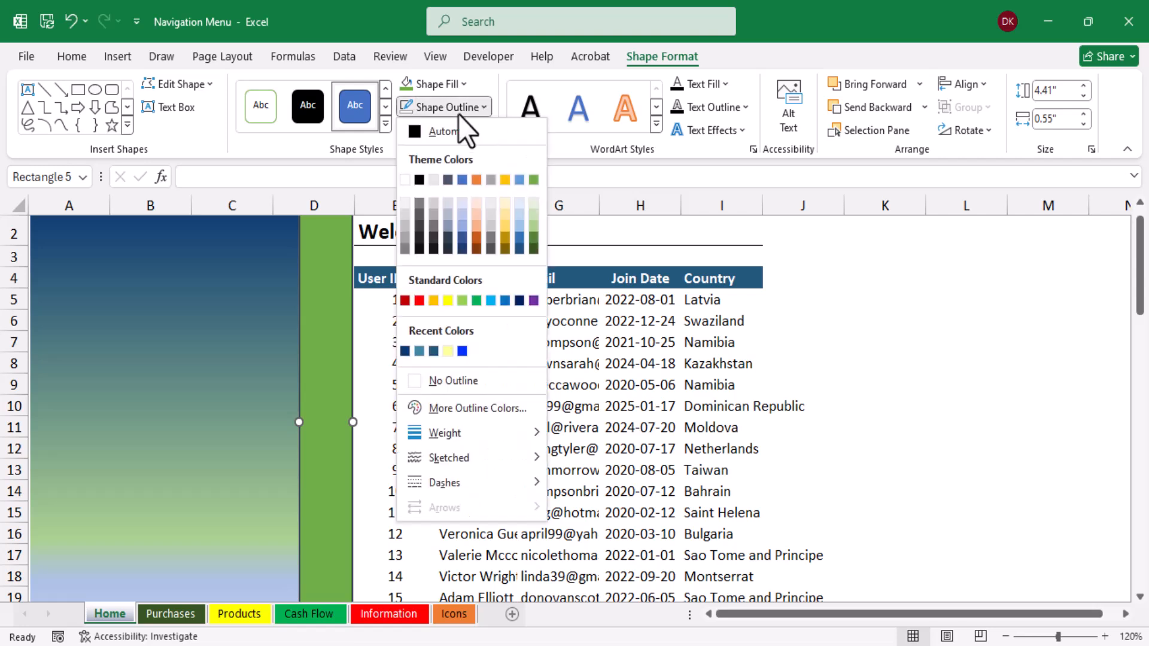
click(415, 383)
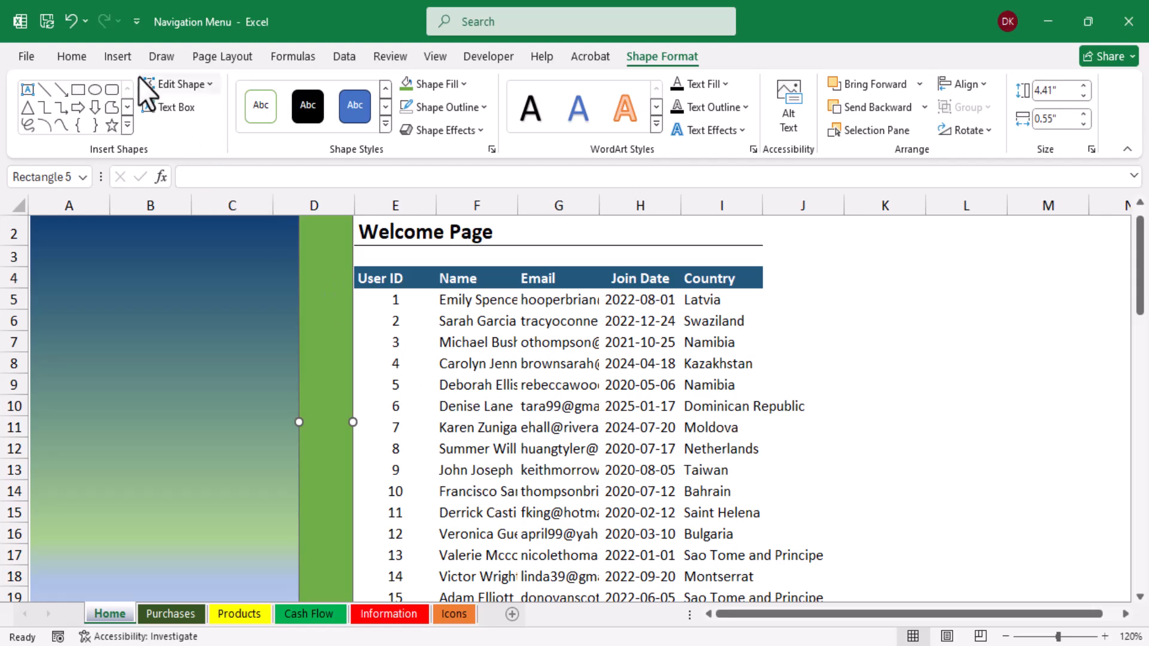
- Insert a text box about 0.59" high and 1.86" wide near the top of the gradient panel, reading "Home"
click(123, 62)
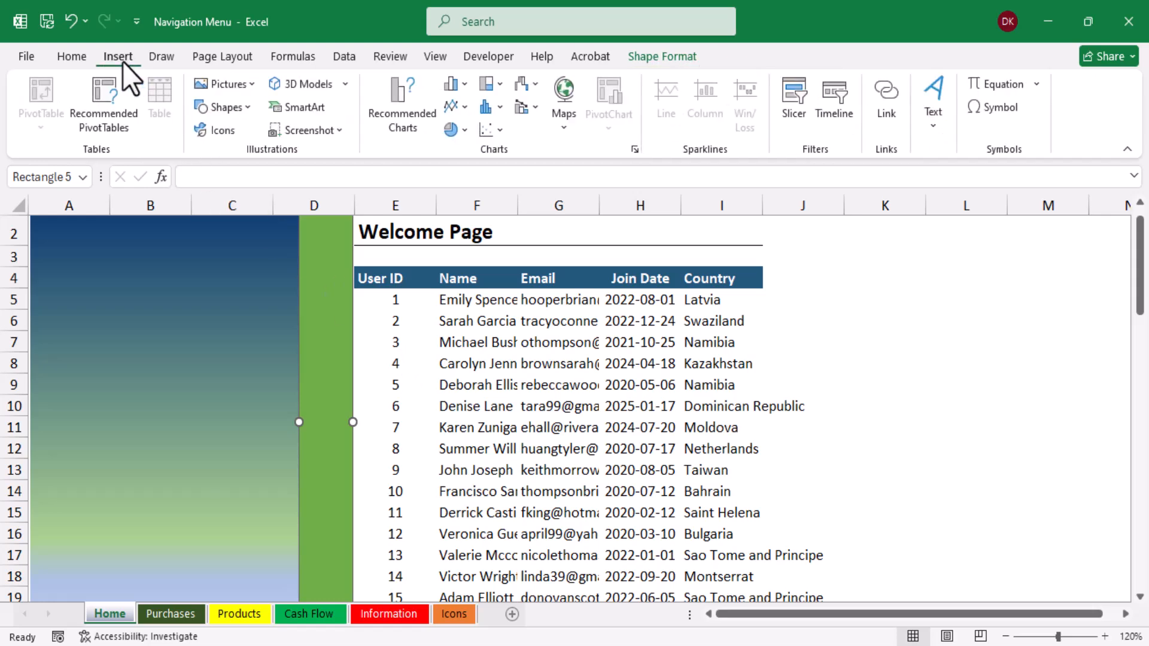
click(244, 106)
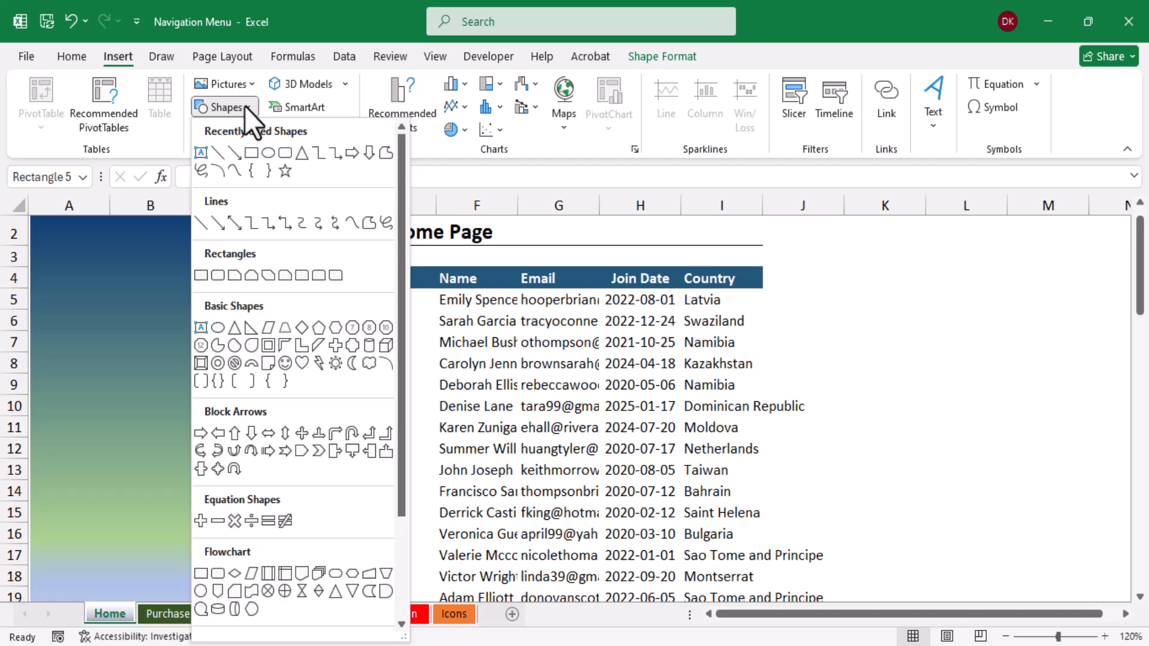
click(202, 152)
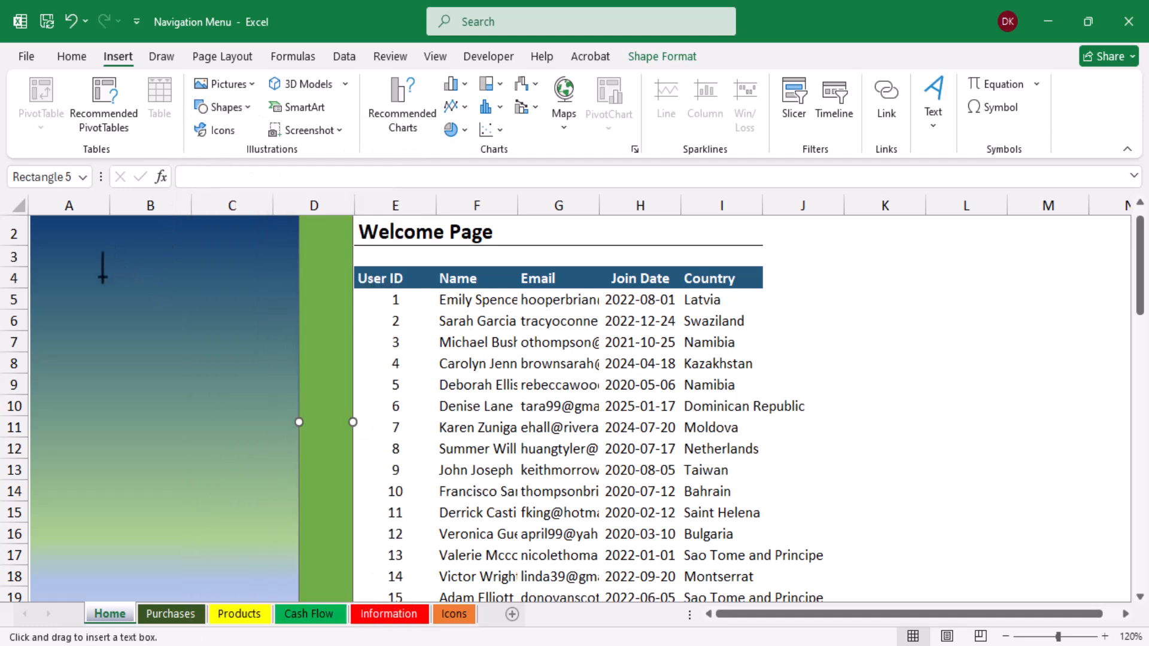
drag(97, 282, 277, 345)
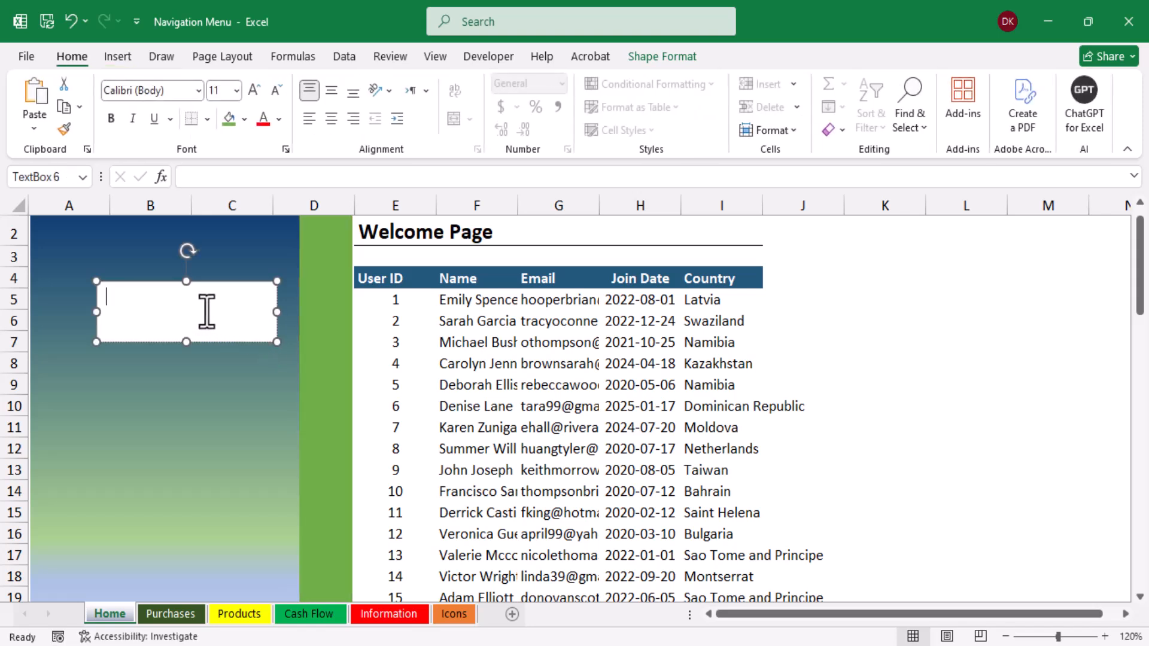
text(Home)
- Remove the fill of the "Home" text box
click(239, 341)
click(661, 55)
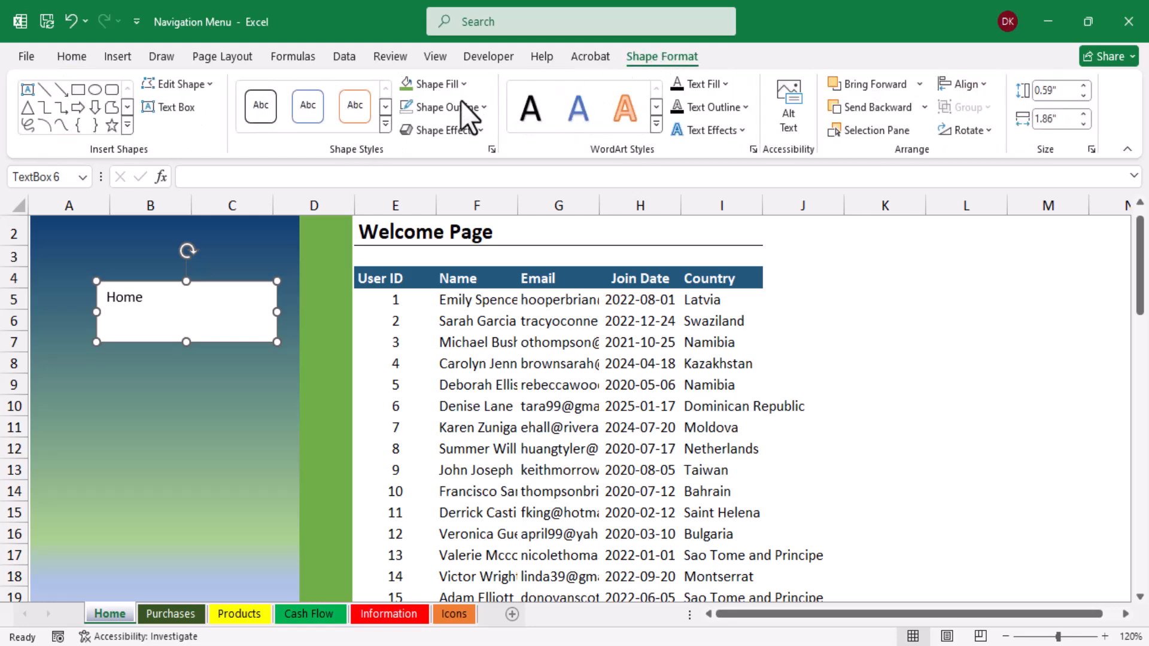
click(462, 86)
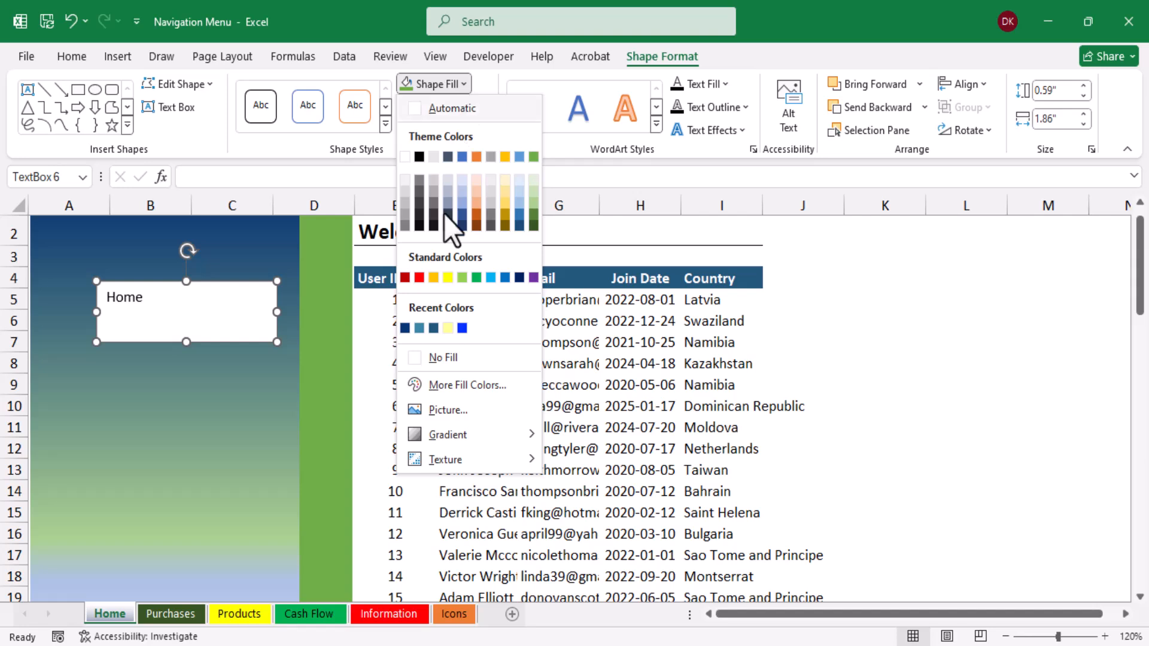
click(418, 358)
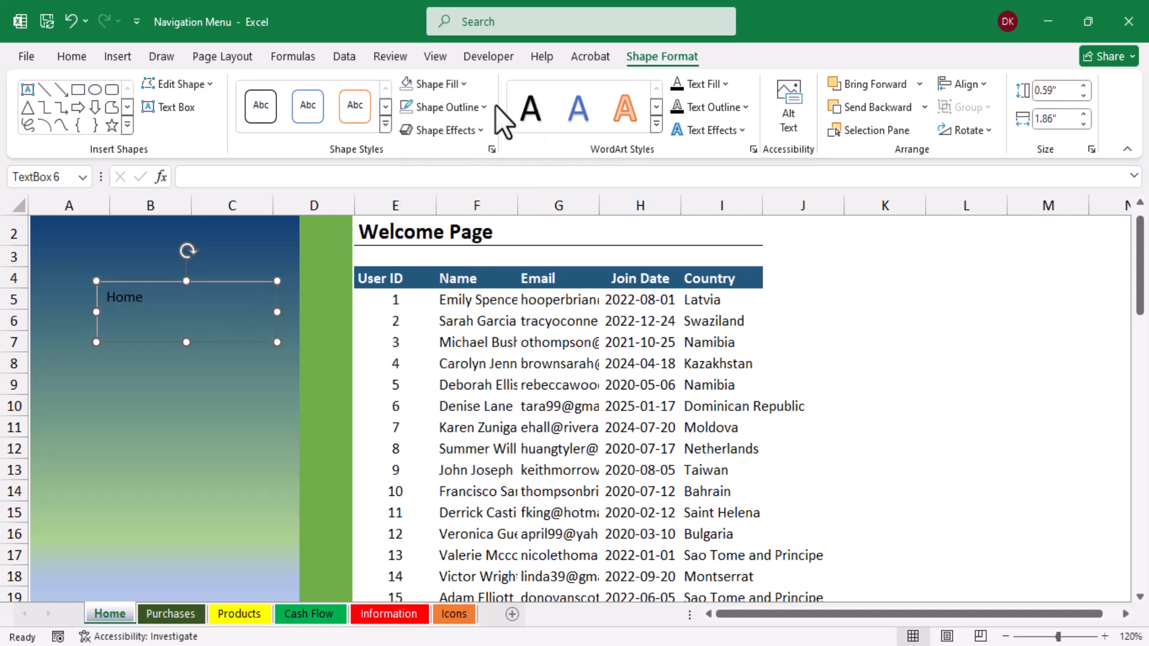
- Remove the outline of the "Home" text box and enlarge its text to size 28
click(484, 104)
click(417, 386)
click(81, 59)
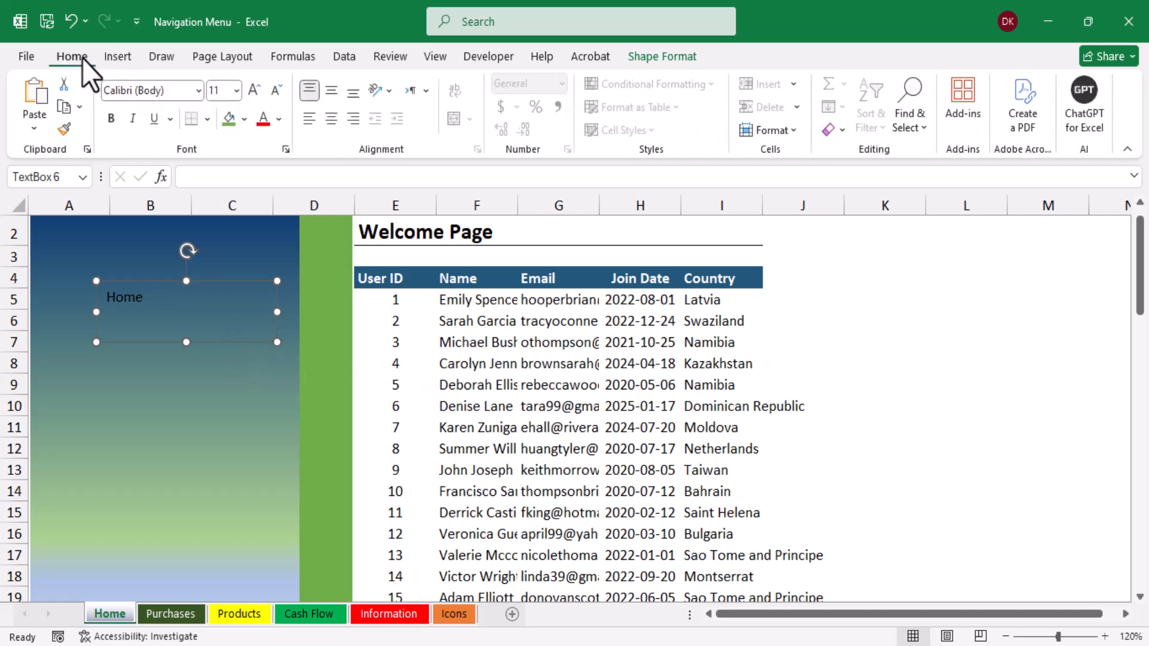
click(253, 90)
click(254, 90)
click(254, 89)
click(254, 89)
click(254, 89)
click(253, 90)
click(253, 90)
click(254, 90)
click(254, 91)
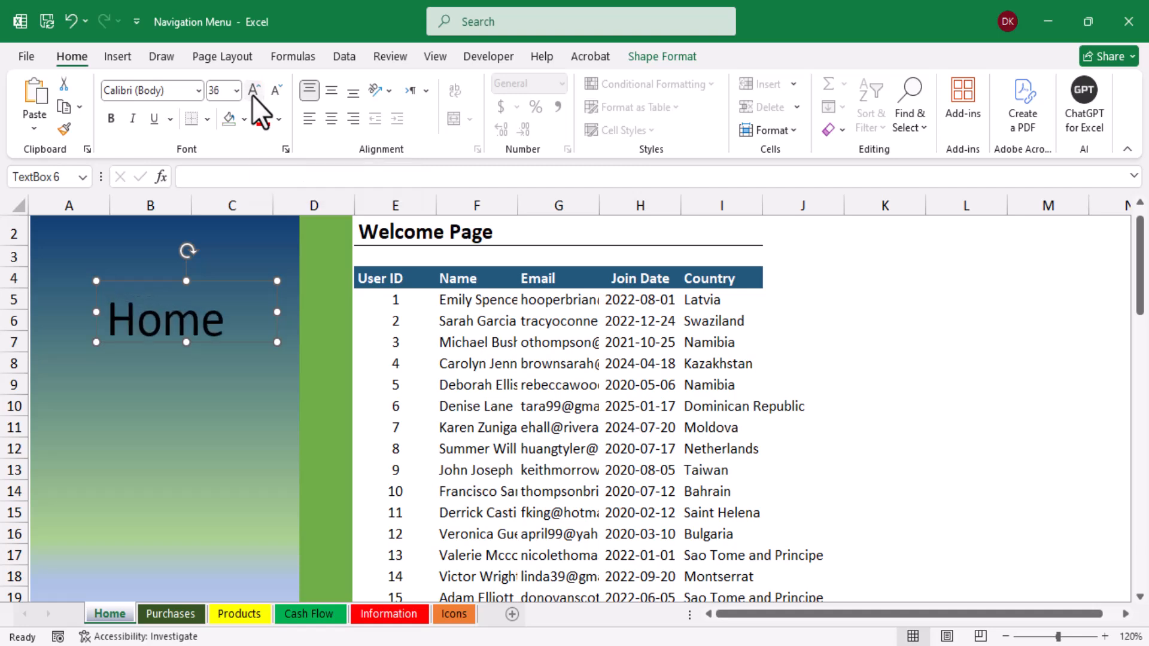
click(273, 92)
- Centre the "Home" text horizontally and vertically within its text box and make it bold
click(331, 118)
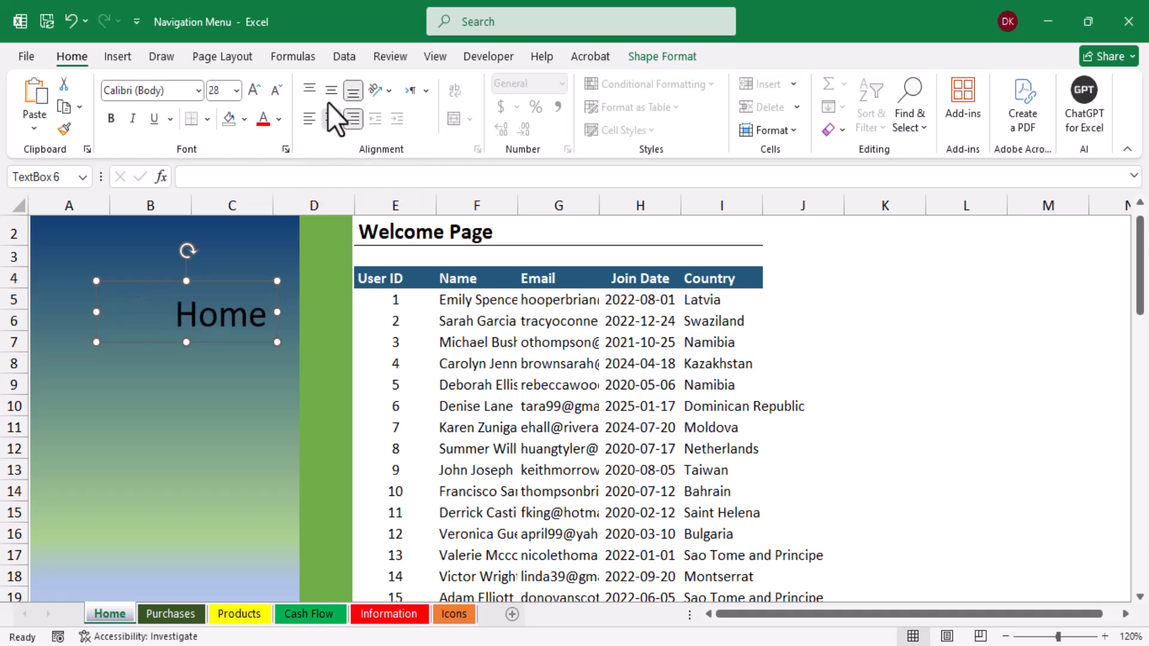
click(331, 91)
click(111, 119)
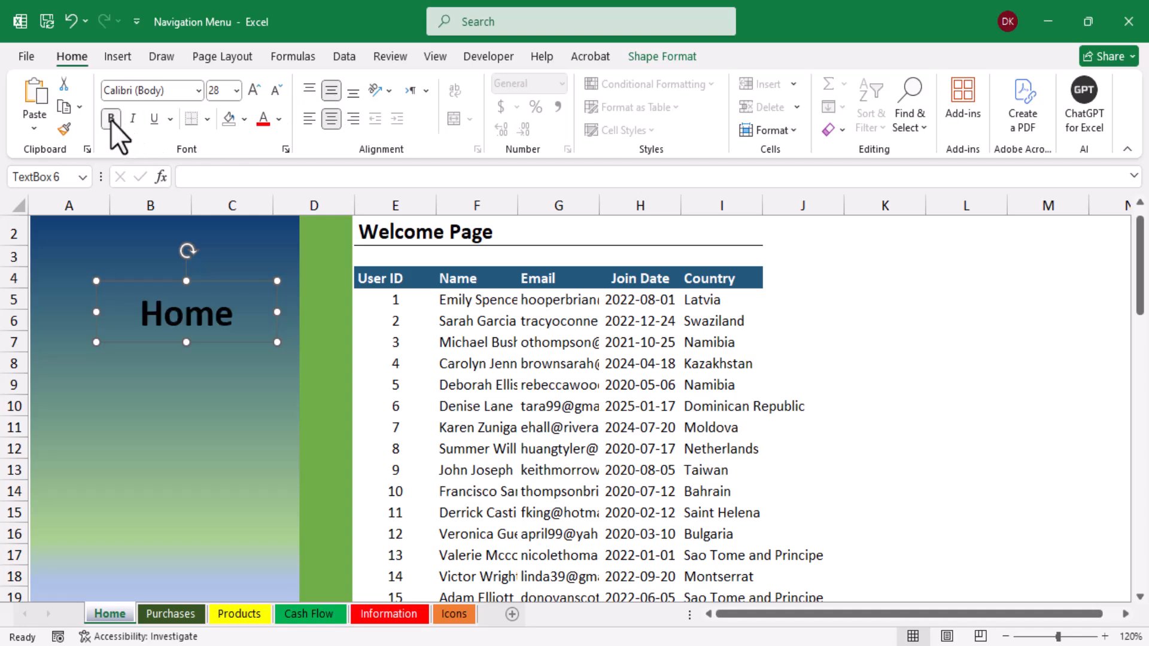
- Set the "Home" text's font to Times New Roman and its colour to white
click(199, 91)
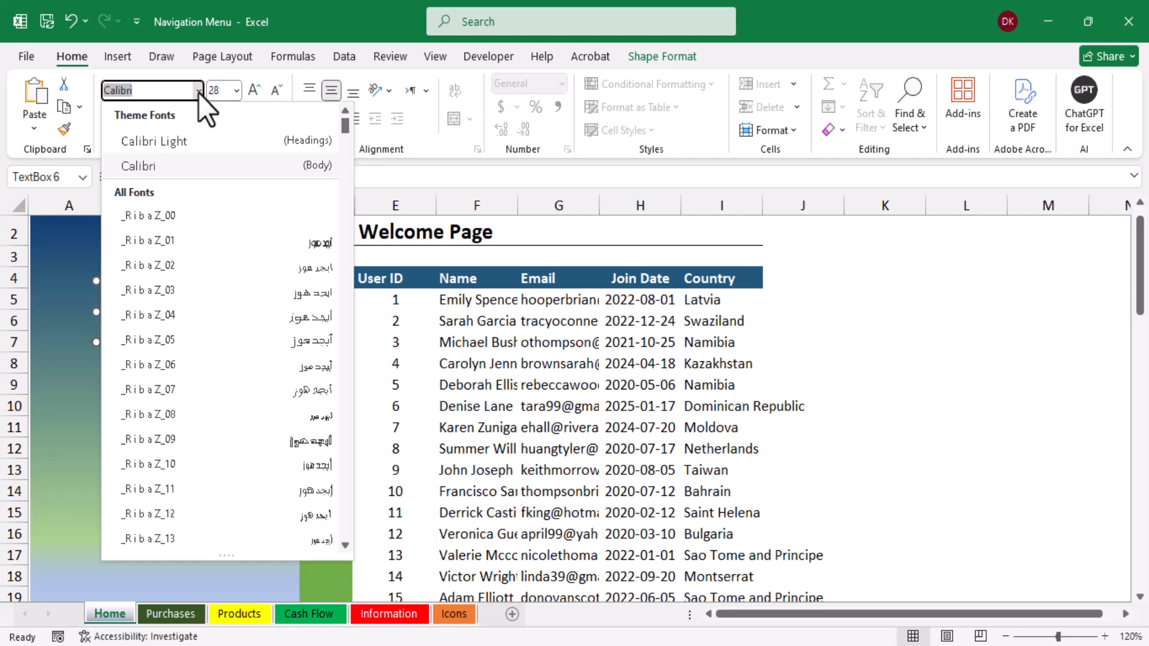
text(Times New Roman)
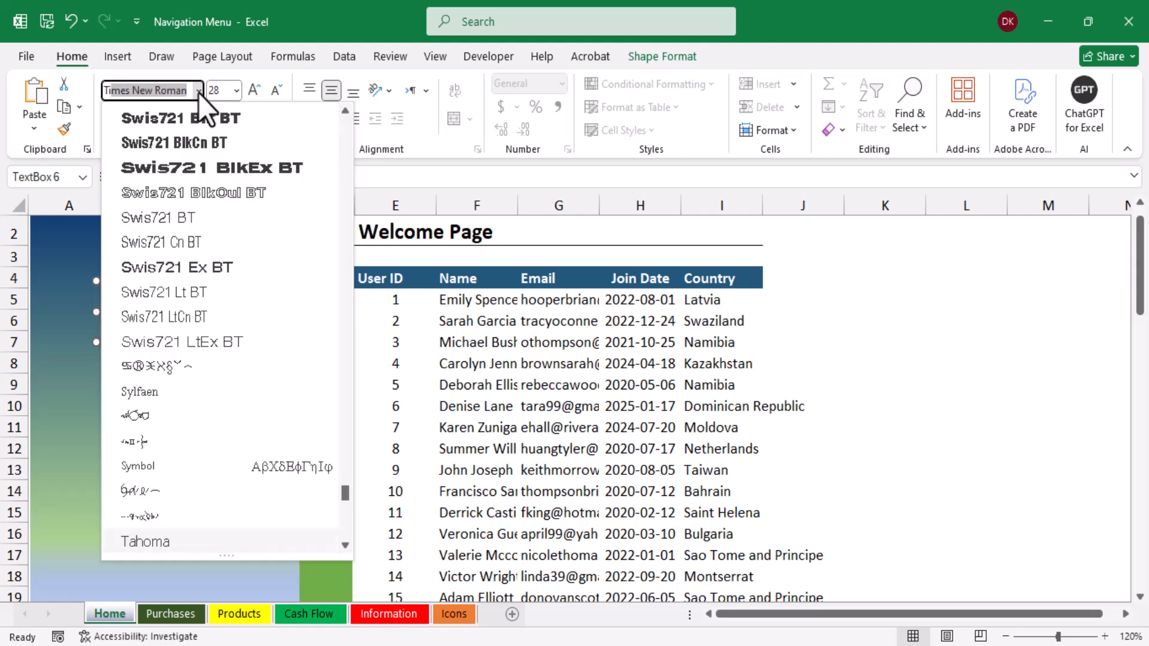
key(Return)
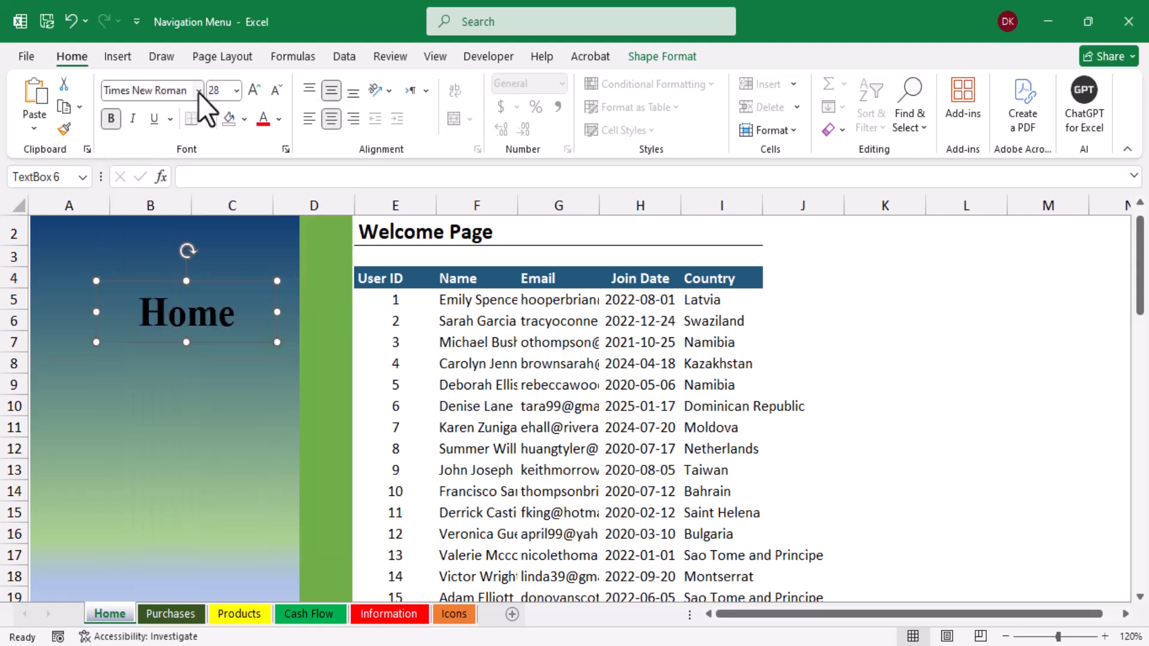
click(284, 117)
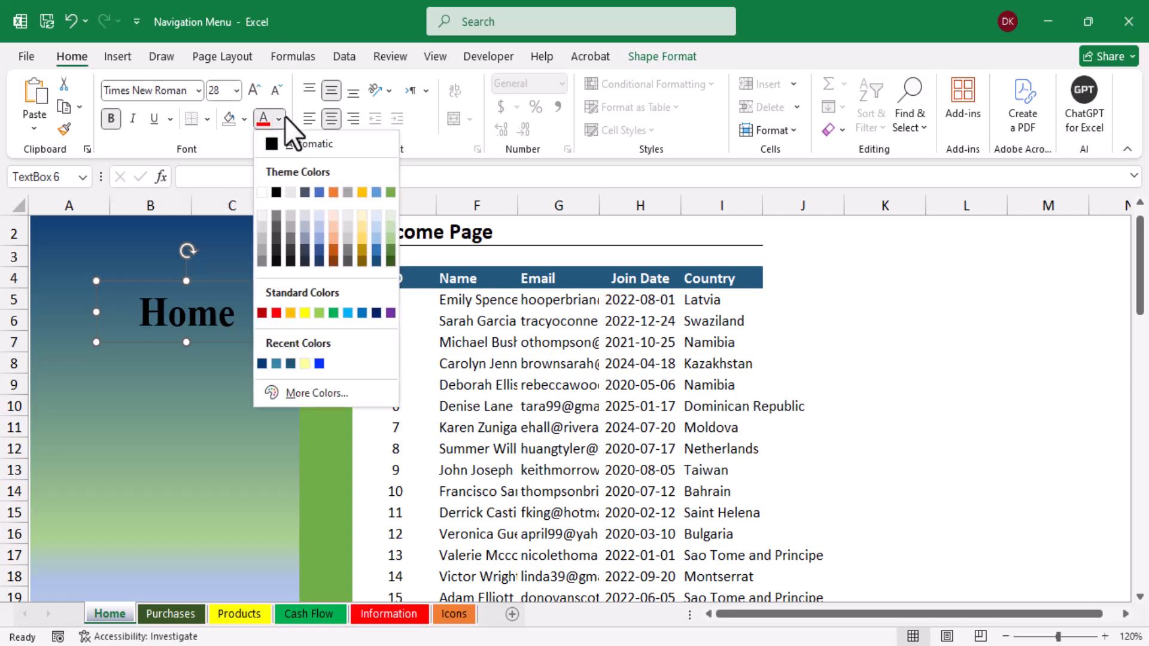
click(265, 192)
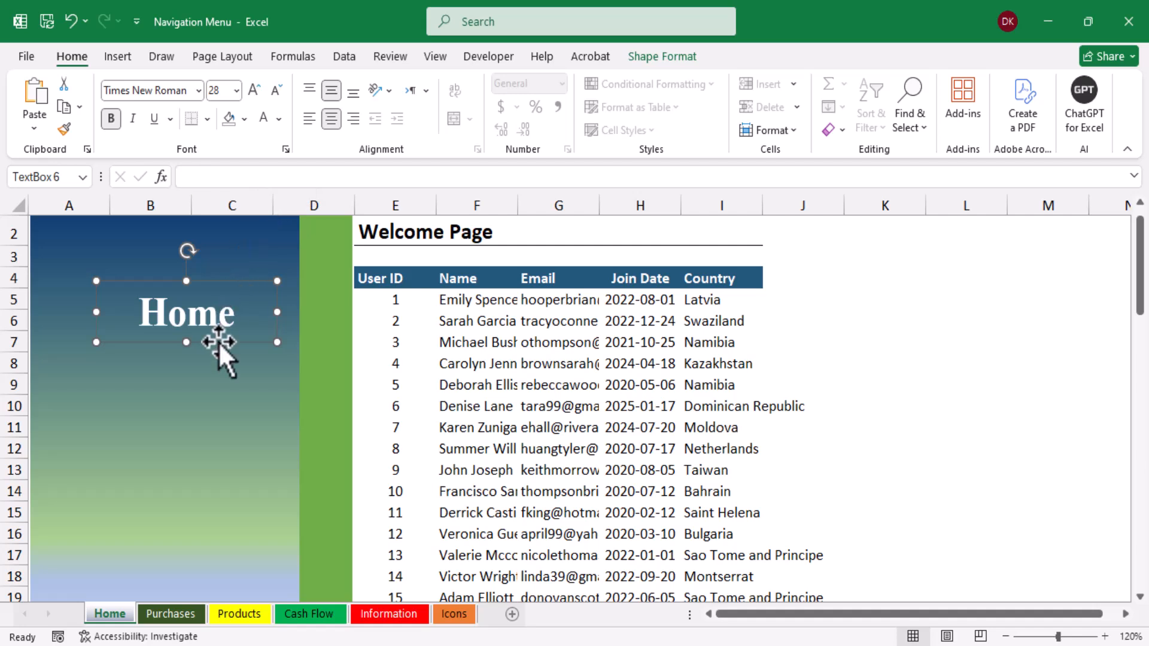
- Duplicate the "Home" text box four times down the gradient panel for the remaining menu items
drag(218, 343, 207, 508)
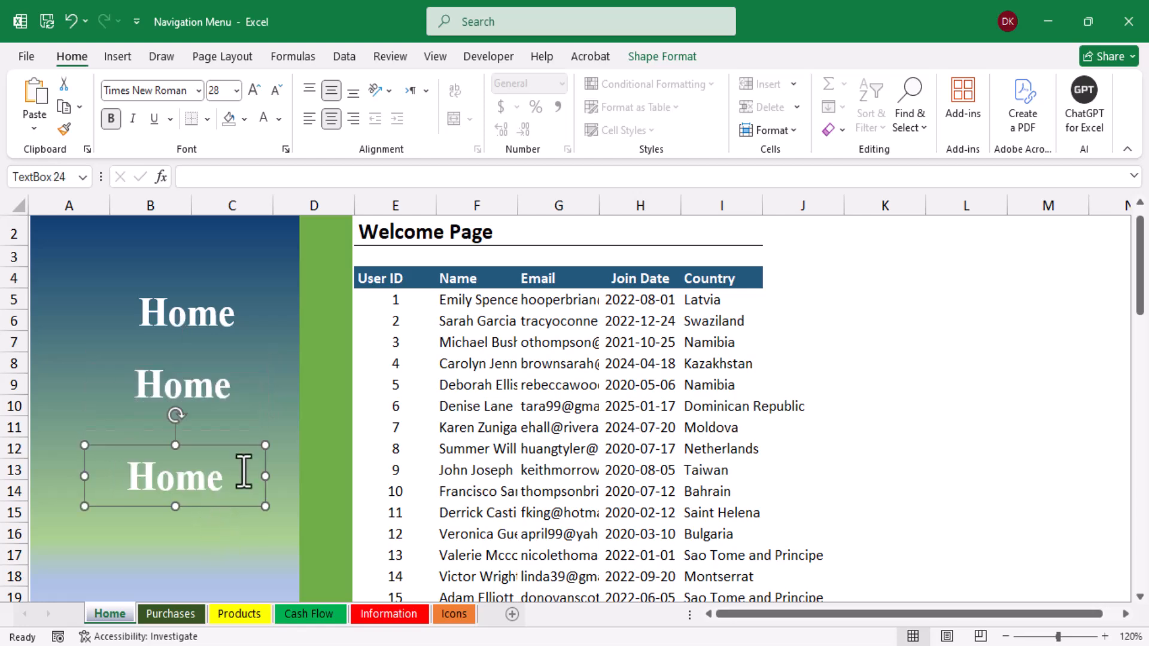
scroll(311, 415, down, 1)
scroll(310, 415, down, 1)
drag(228, 381, 210, 519)
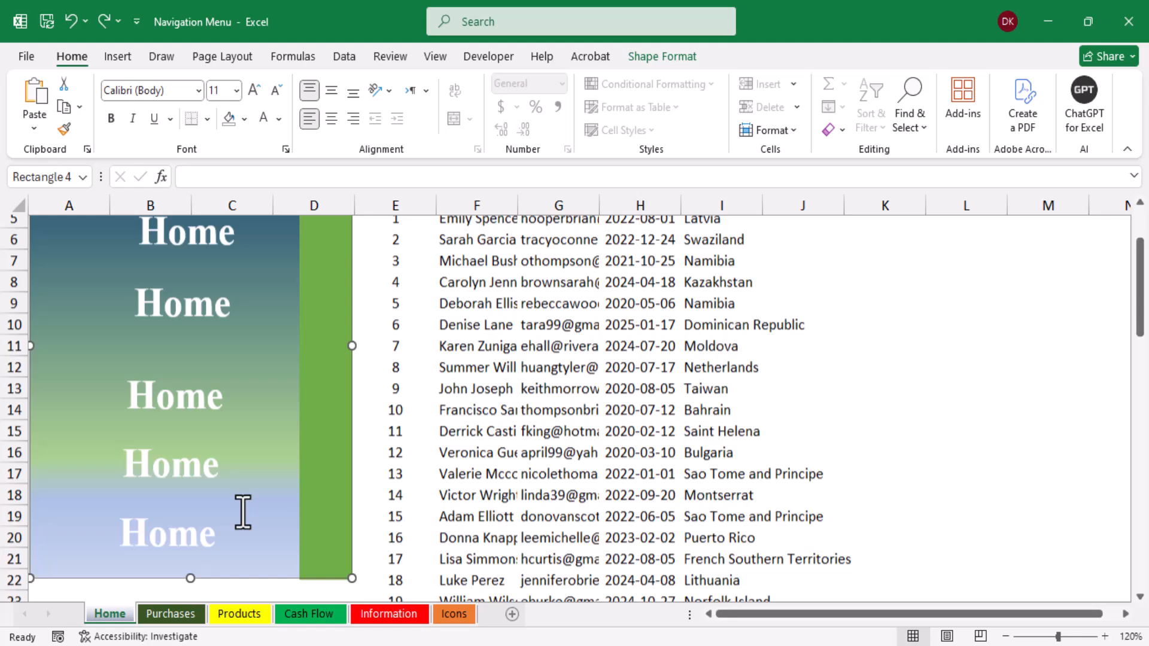
- Move the topmost "Home" text box slightly upward on the gradient panel
scroll(243, 512, up, 2)
click(174, 333)
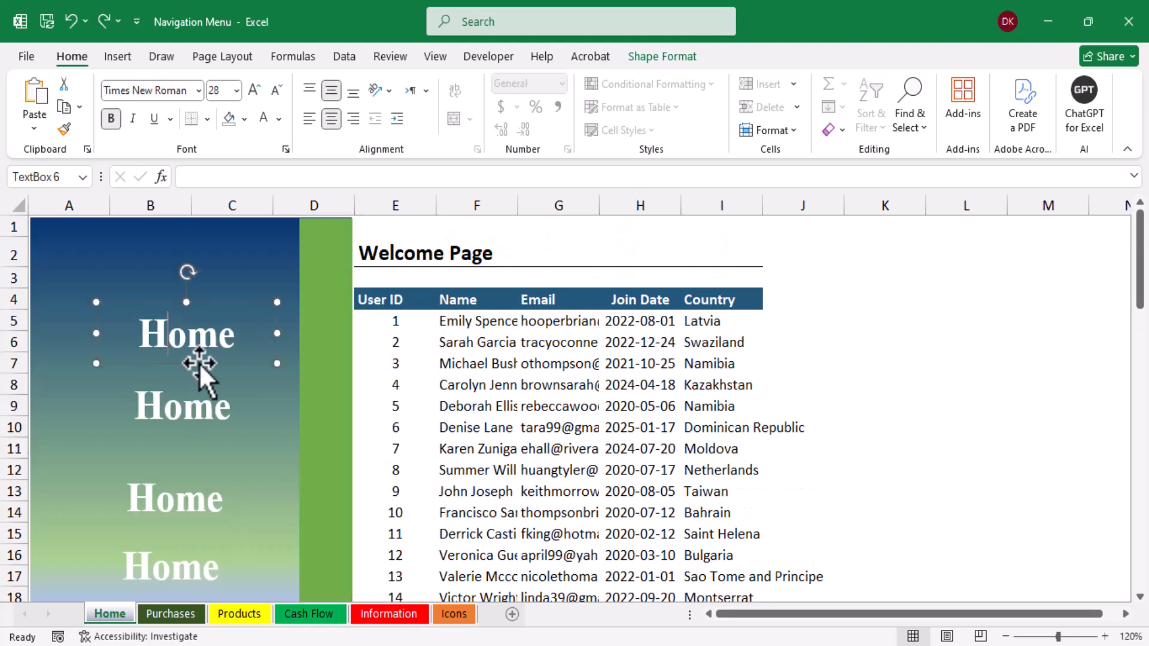
drag(199, 362, 213, 336)
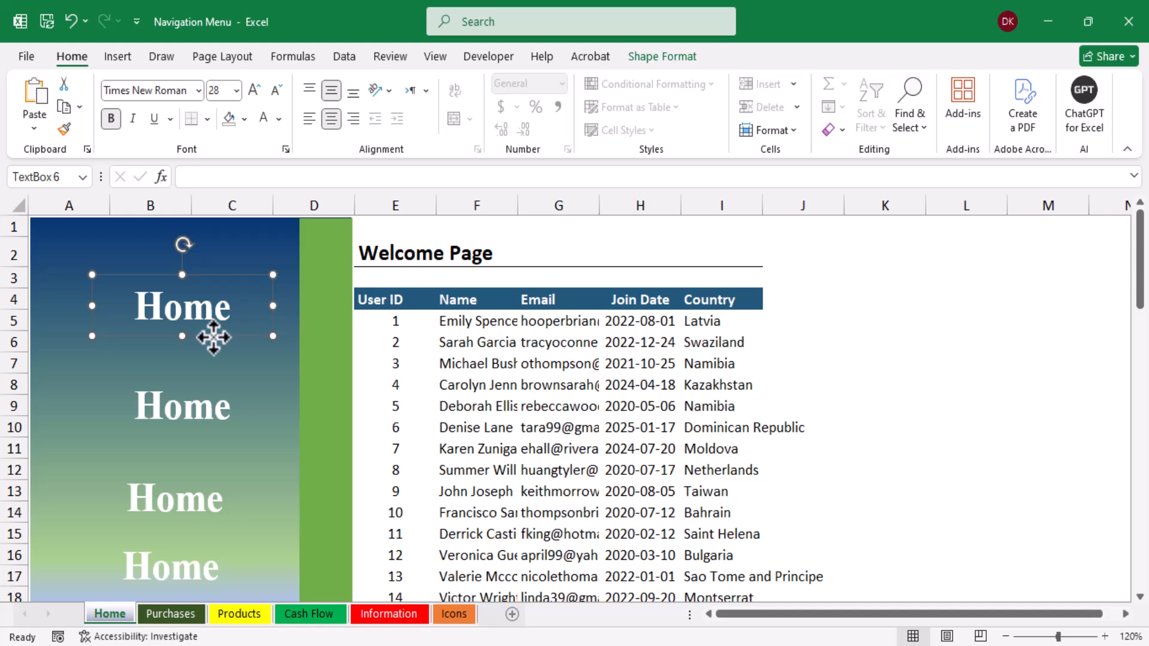
- Select all five "Home" text boxes and align their left edges
shift+click(197, 422)
shift+click(192, 490)
scroll(317, 460, down, 2)
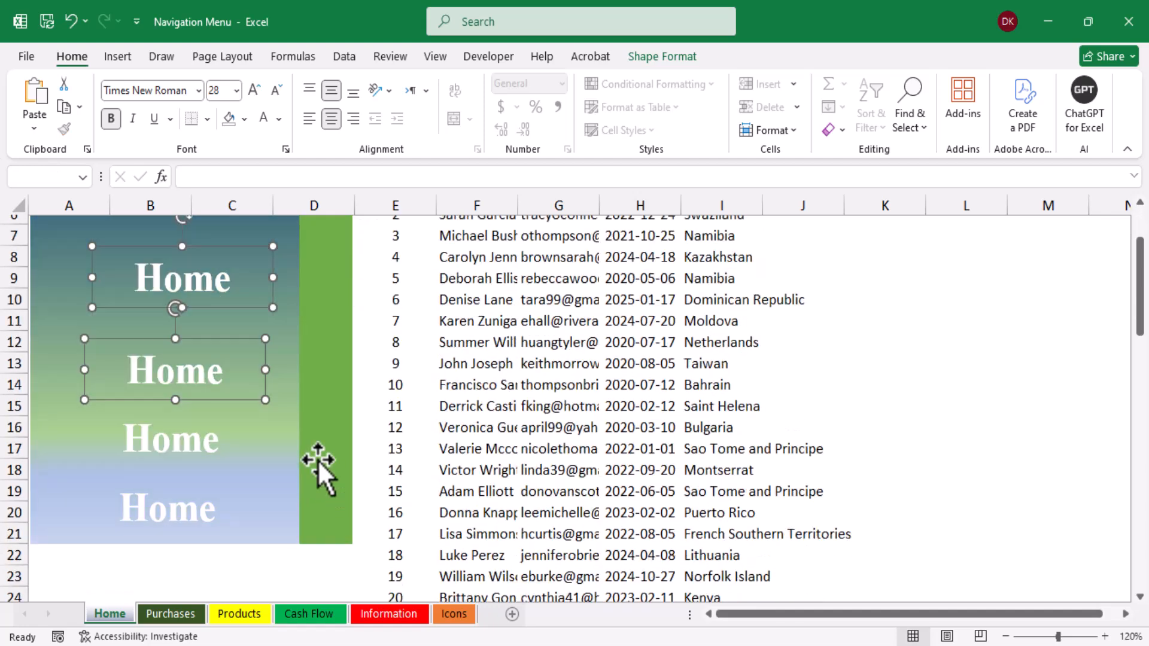
shift+click(233, 443)
shift+click(188, 508)
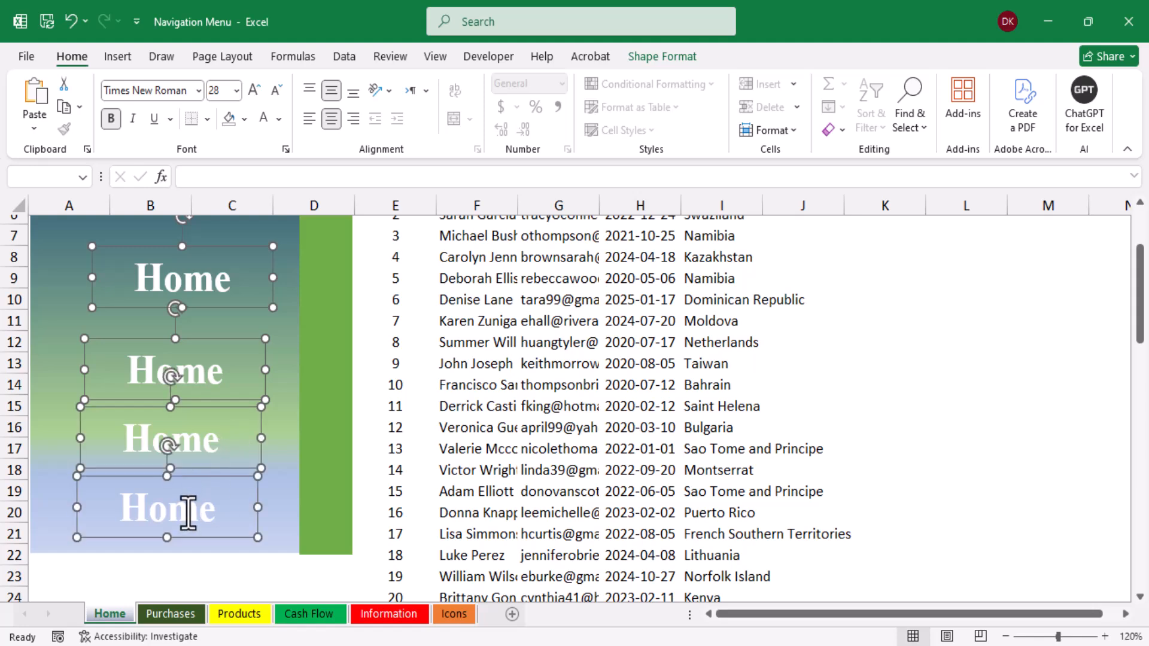
click(669, 60)
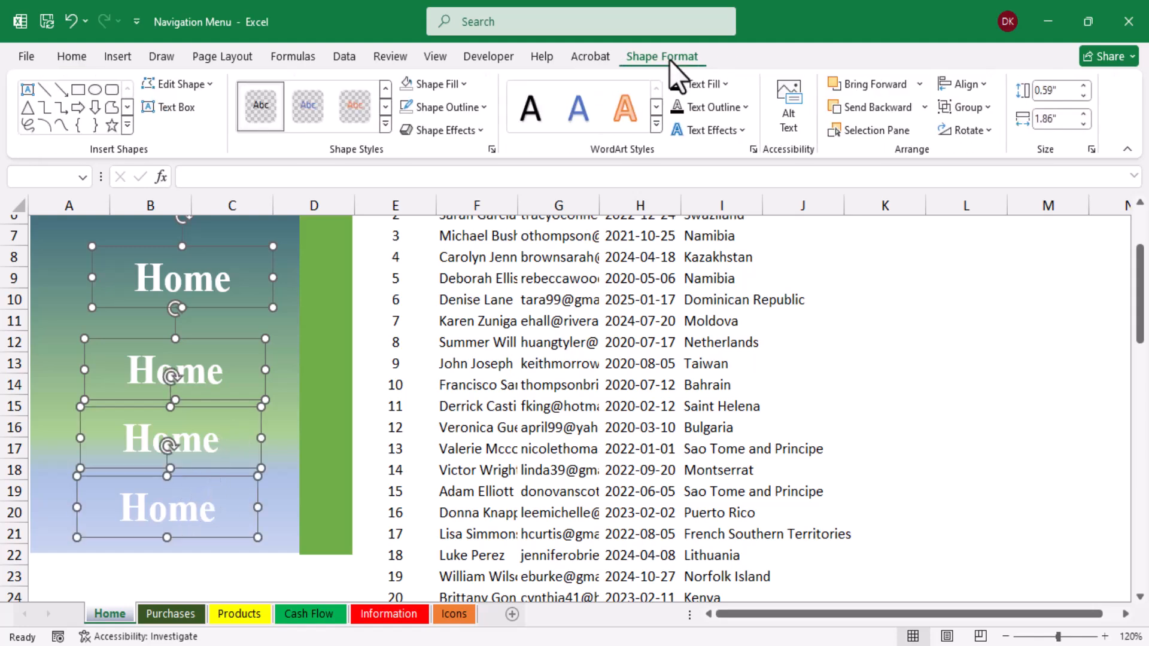
click(985, 85)
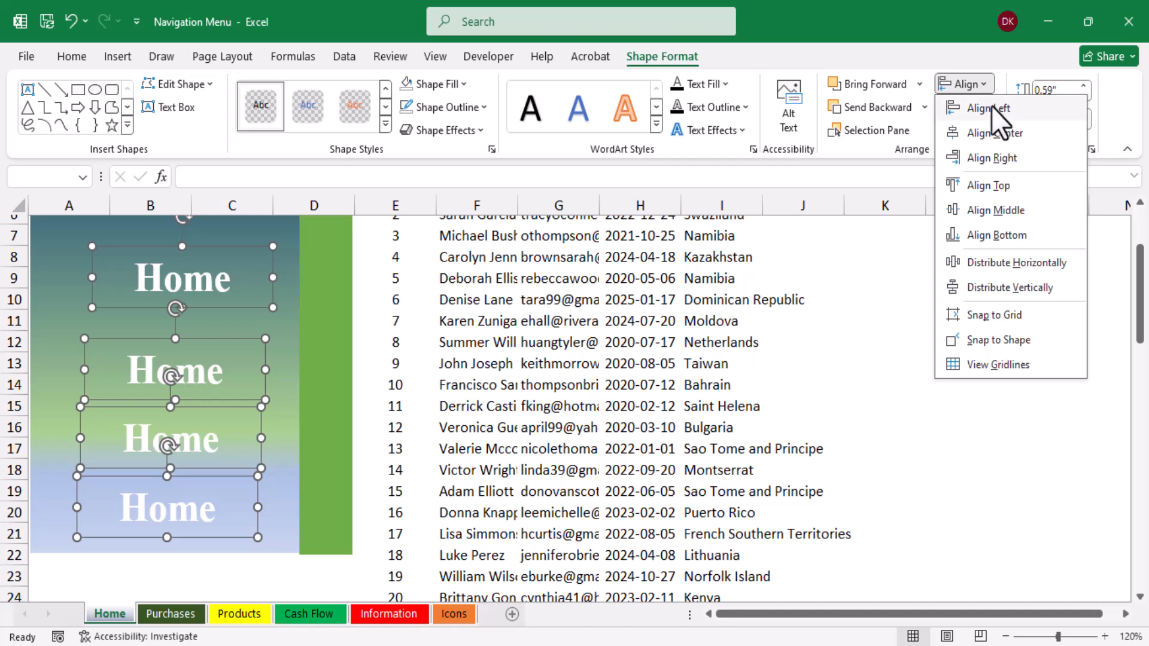
click(992, 106)
- Distribute the five selected text boxes vertically and shift them slightly to the right within the panel
click(984, 85)
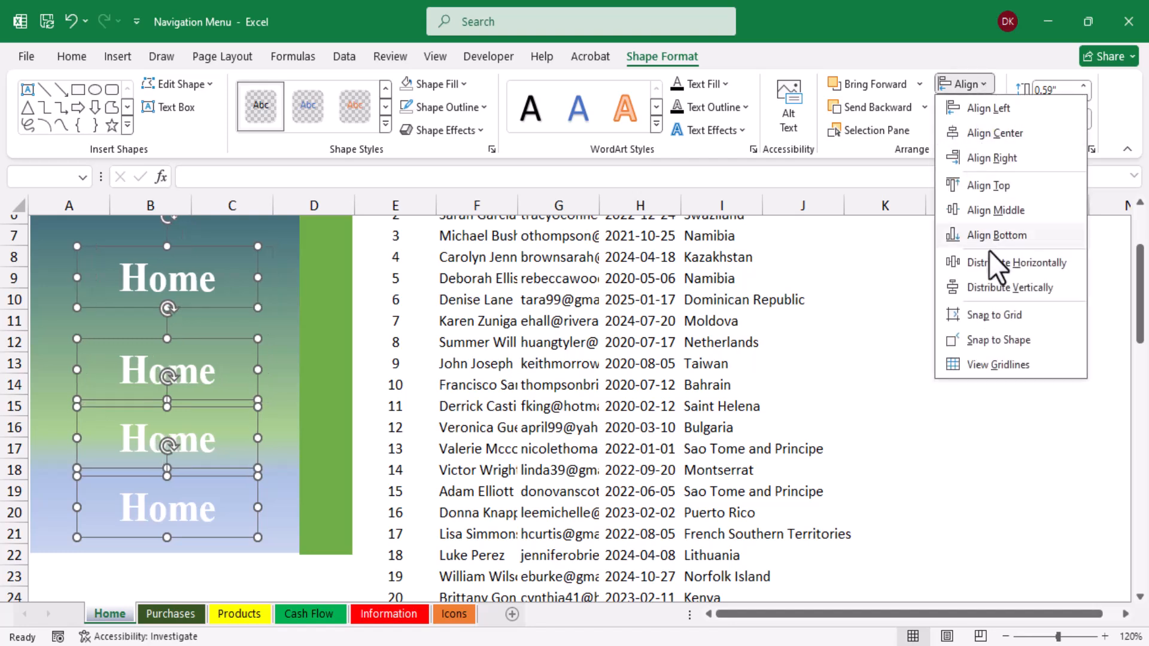
click(997, 284)
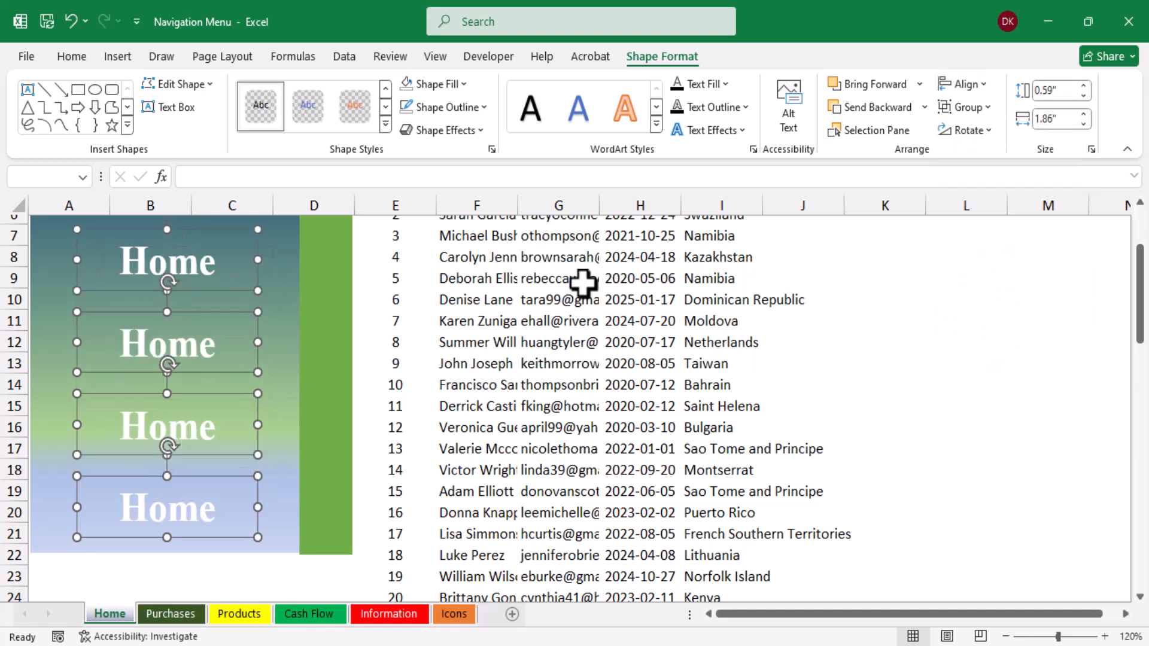
drag(236, 374, 258, 373)
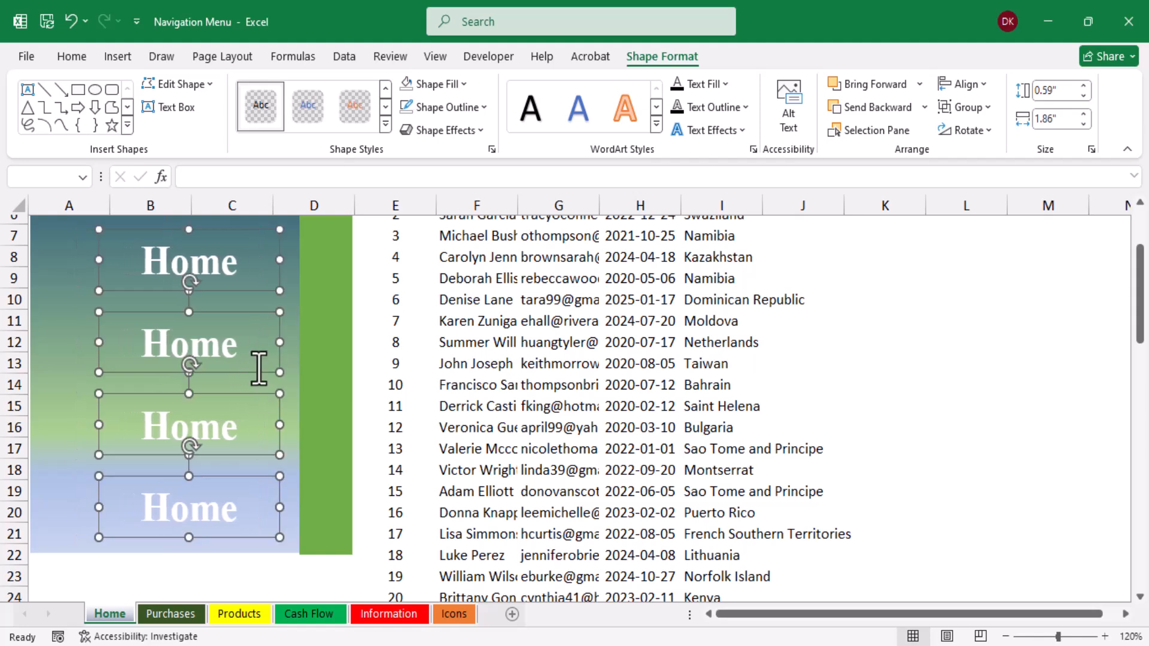
- Relabel the four copied text boxes, in order downward, as "Purchase", "products", "Cash Flow" and "Info"
click(256, 359)
scroll(258, 358, up, 2)
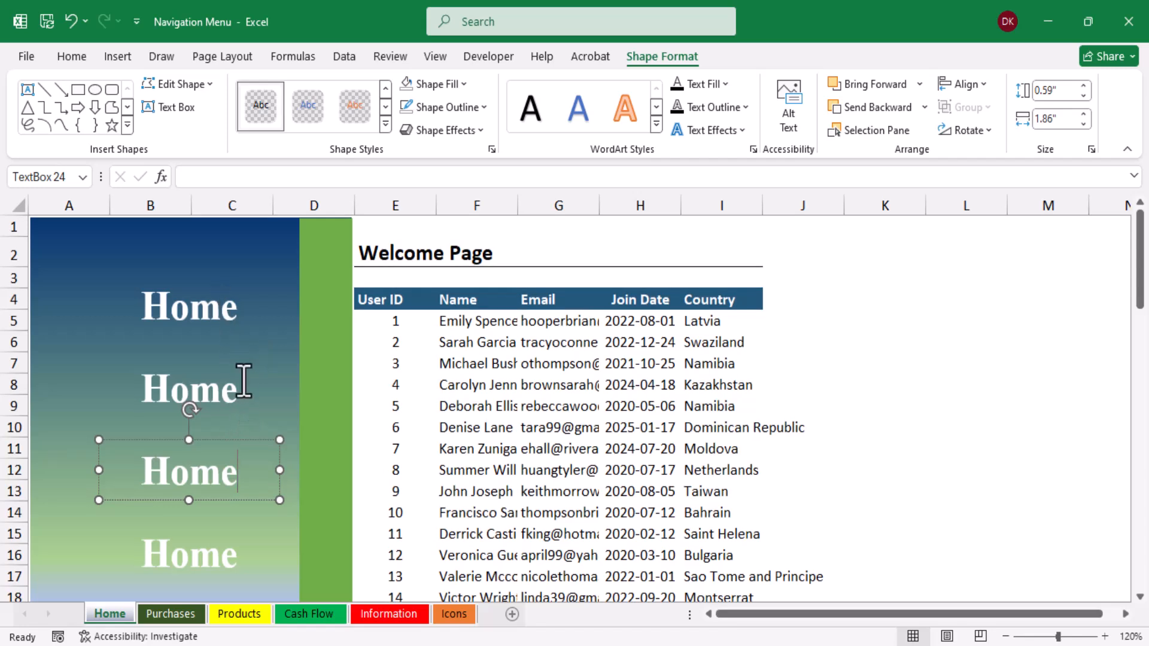
drag(238, 396, 163, 396)
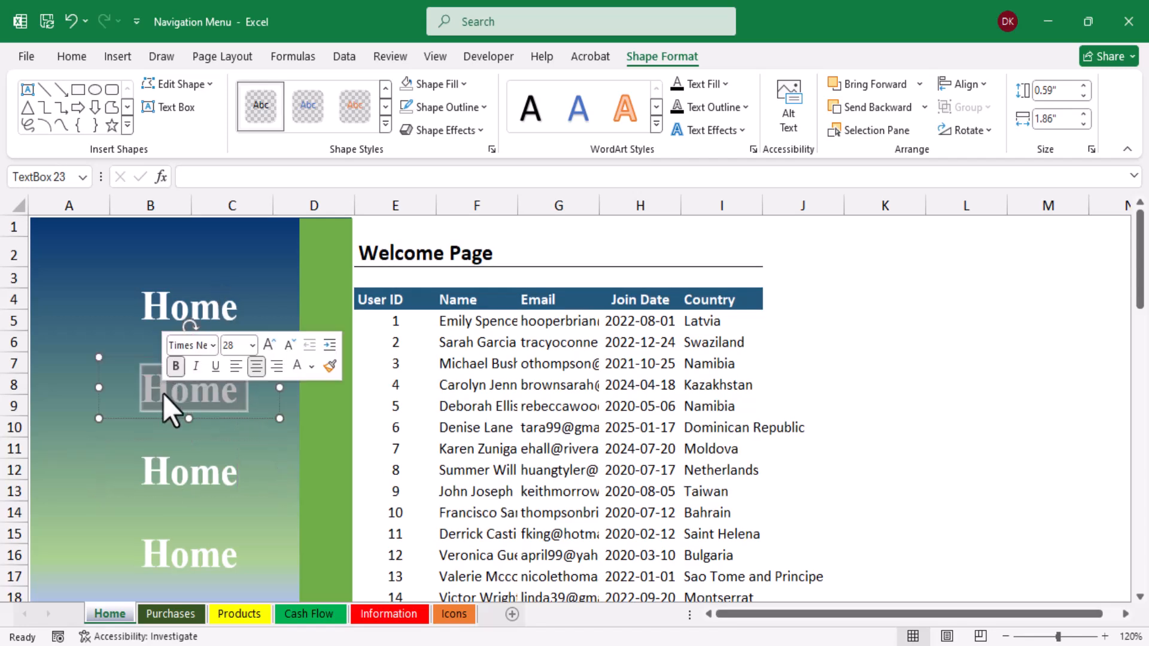
text(Purchase)
click(231, 476)
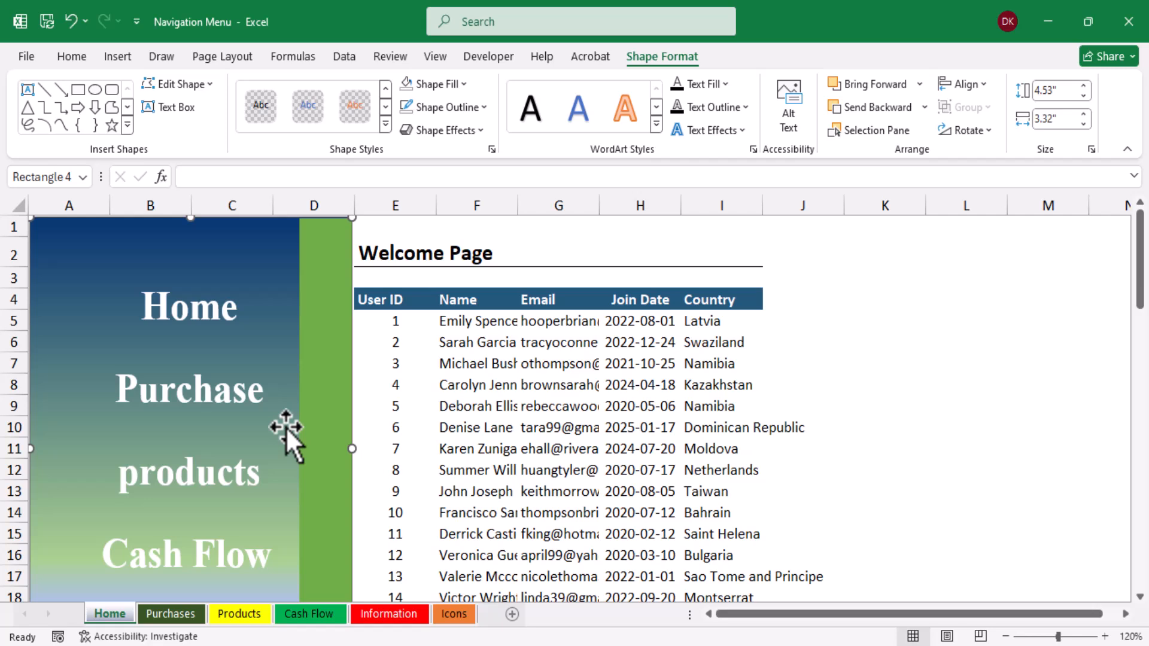
- Hyperlink the "Home" text box to cell A1 of the Home sheet in this document
click(221, 336)
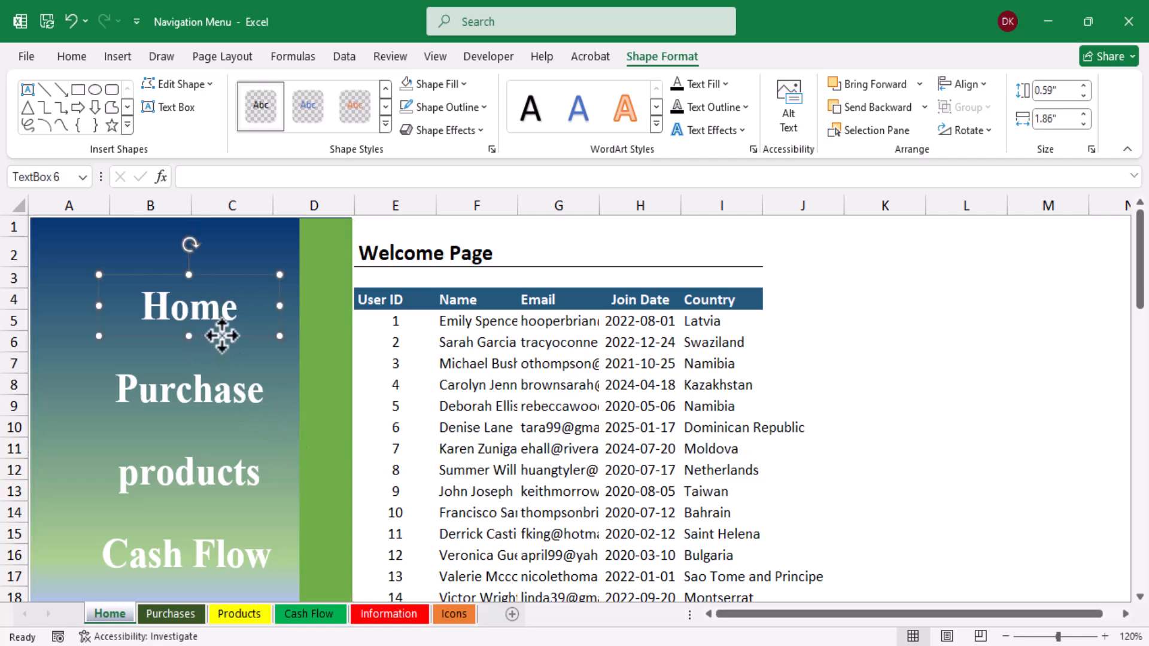
key(ctrl+k)
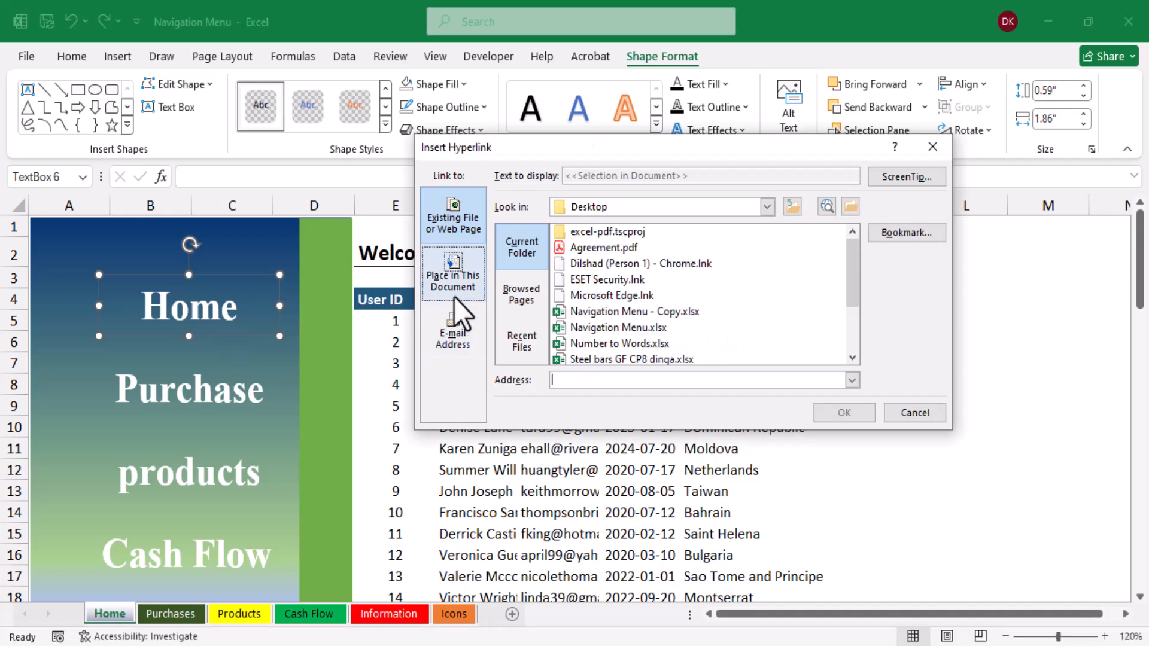
click(453, 294)
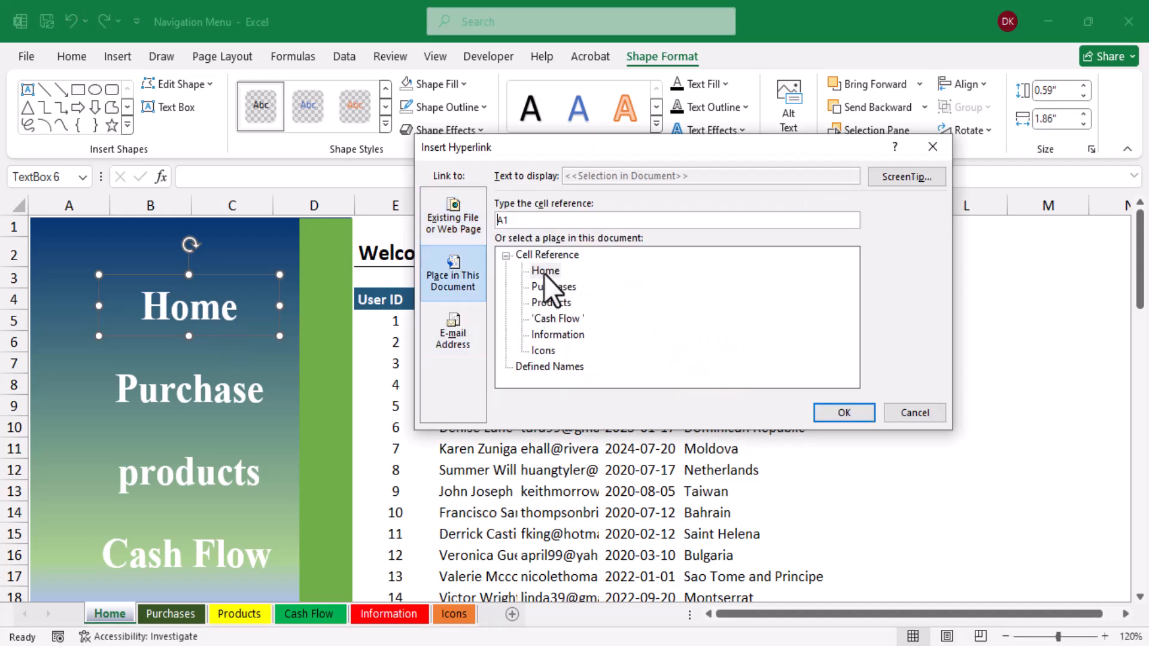
click(828, 412)
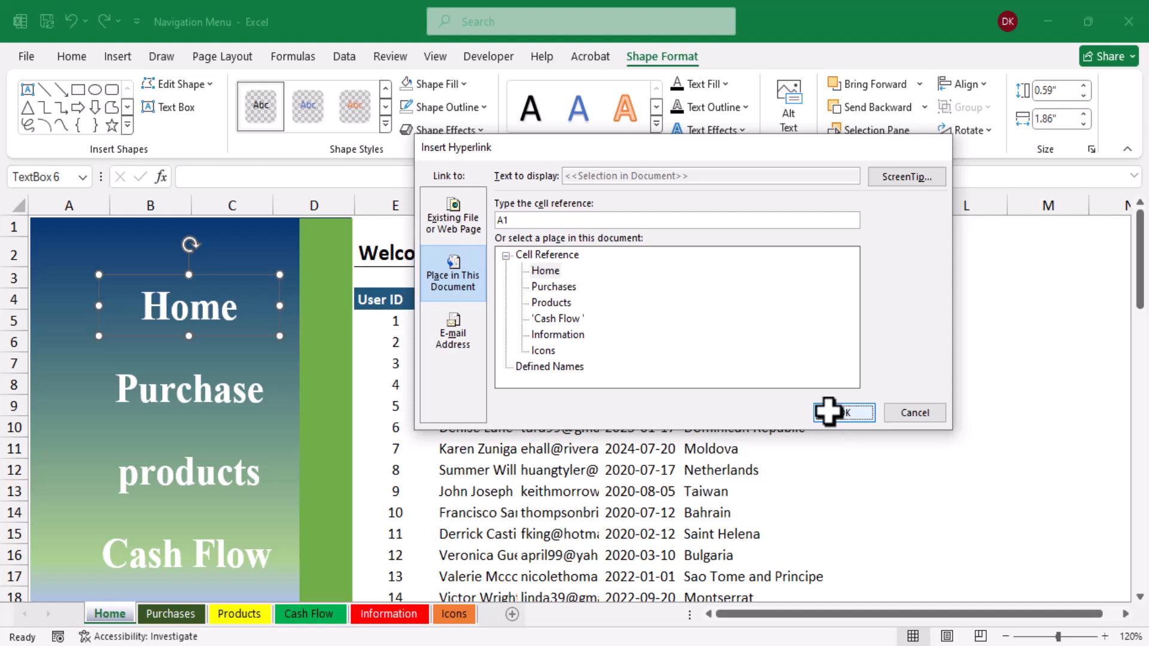
- Hyperlink the "Purchase" text box to cell A1 of the Purchases sheet in this document
click(245, 412)
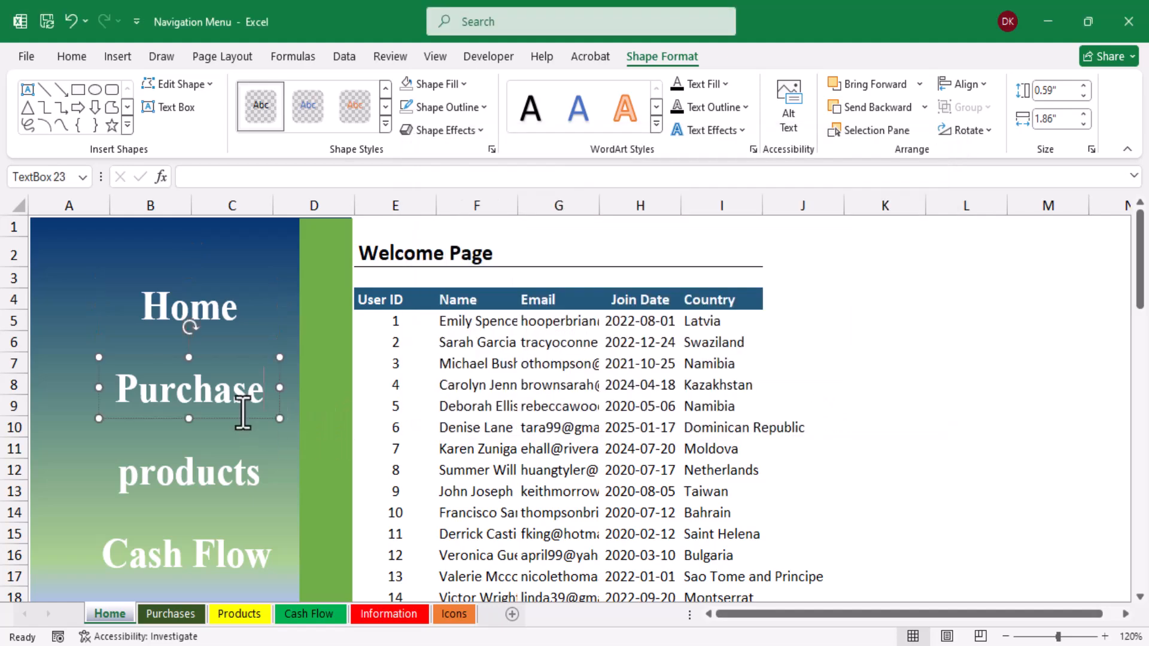
key(ctrl+k)
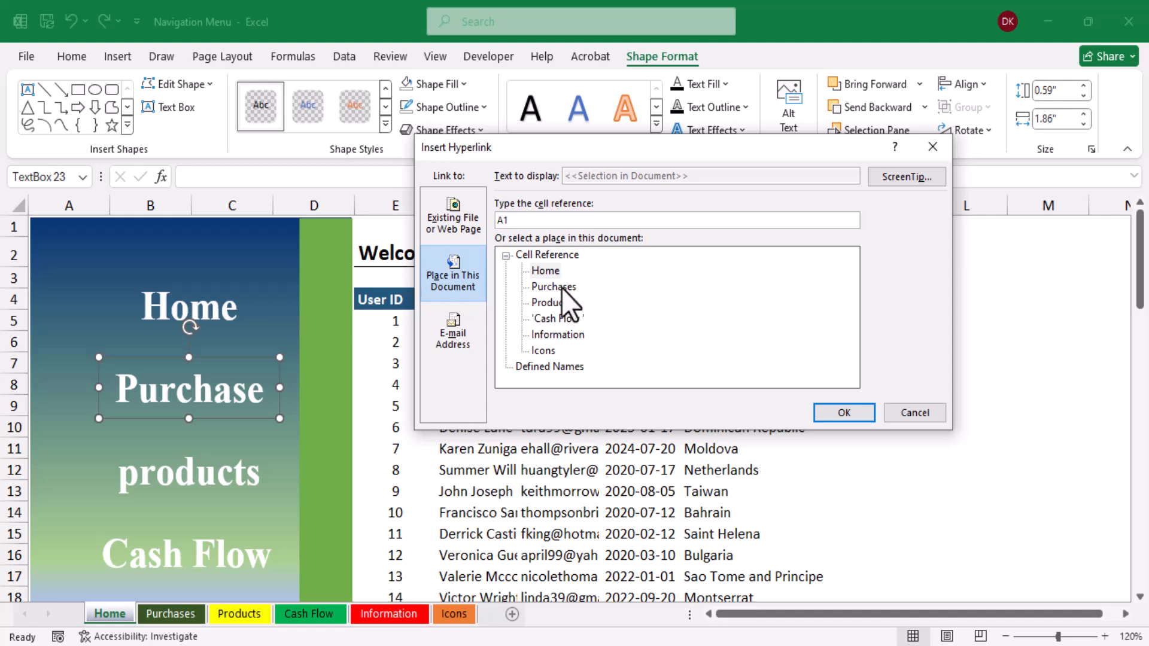
click(827, 408)
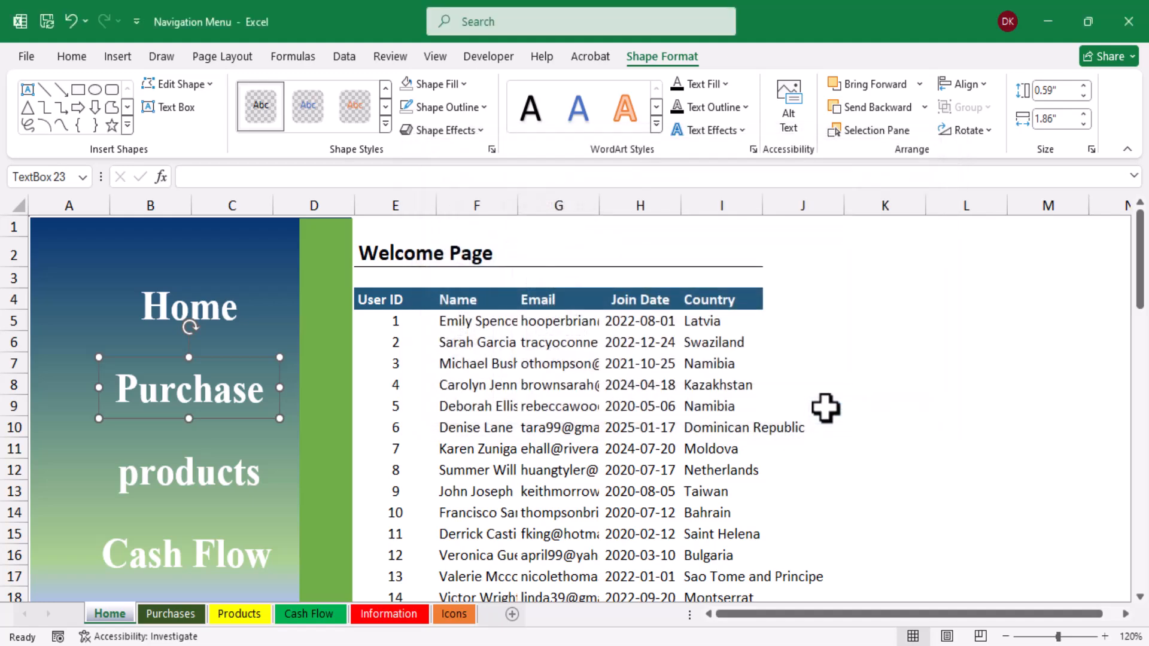
- Hyperlink the "products" text box to cell A1 of the Products sheet in this document
click(246, 492)
key(ctrl+k)
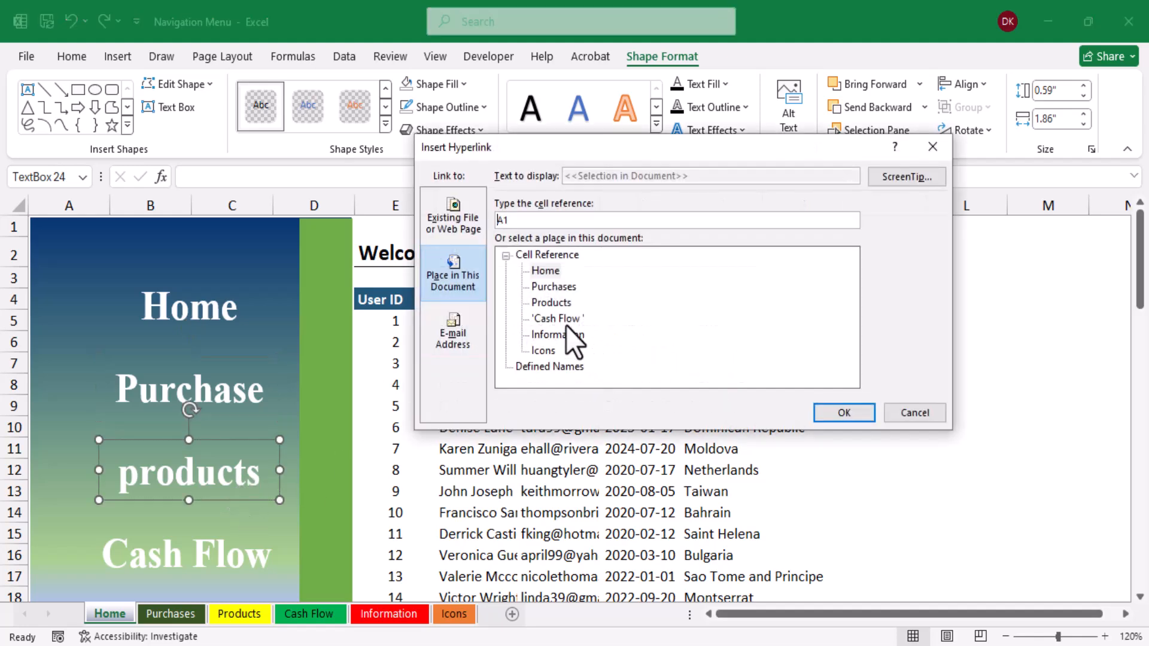
click(552, 302)
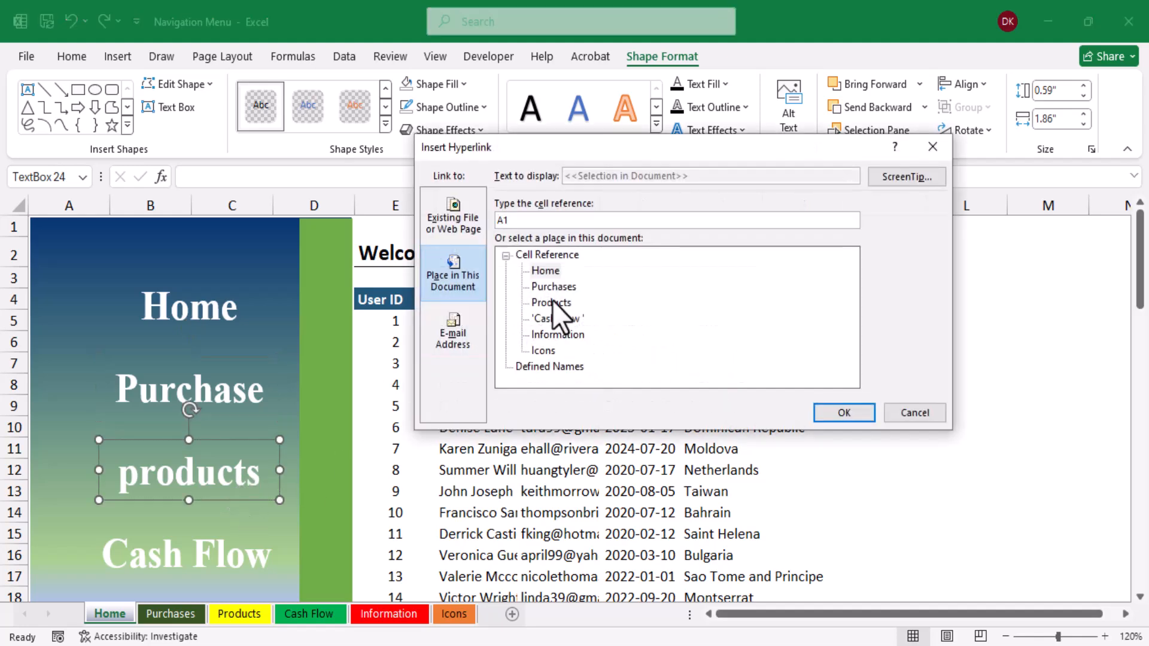
click(837, 413)
- Hyperlink the "Cash Flow" text box to cell A1 of the Cash Flow sheet in this document
scroll(329, 432, down, 1)
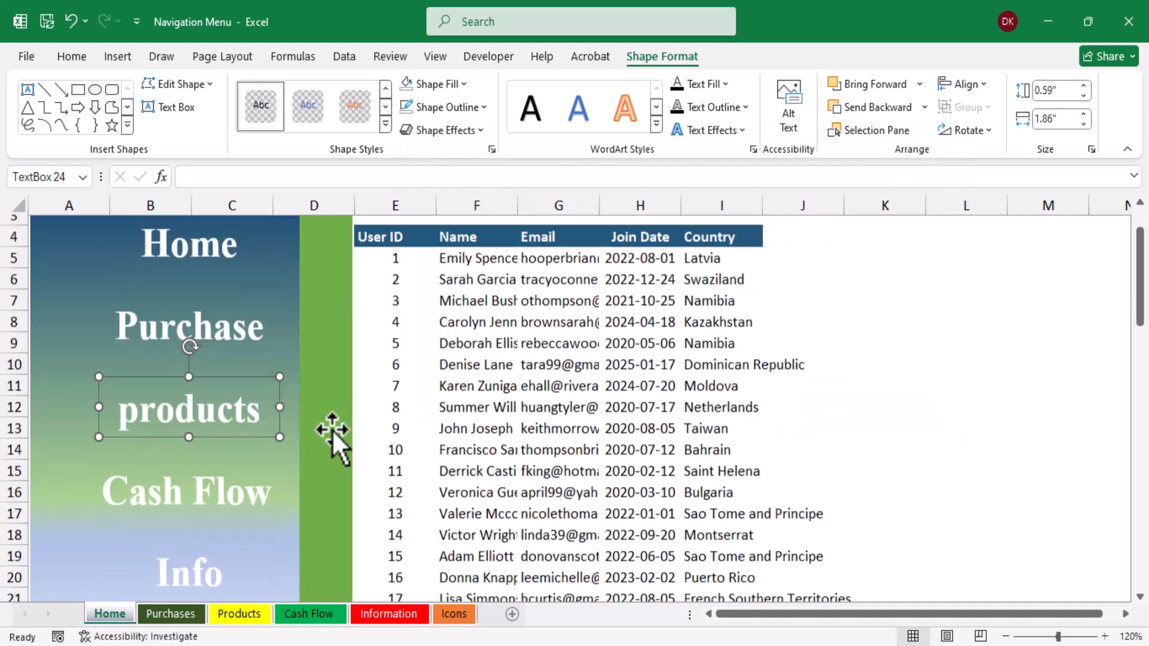
click(272, 492)
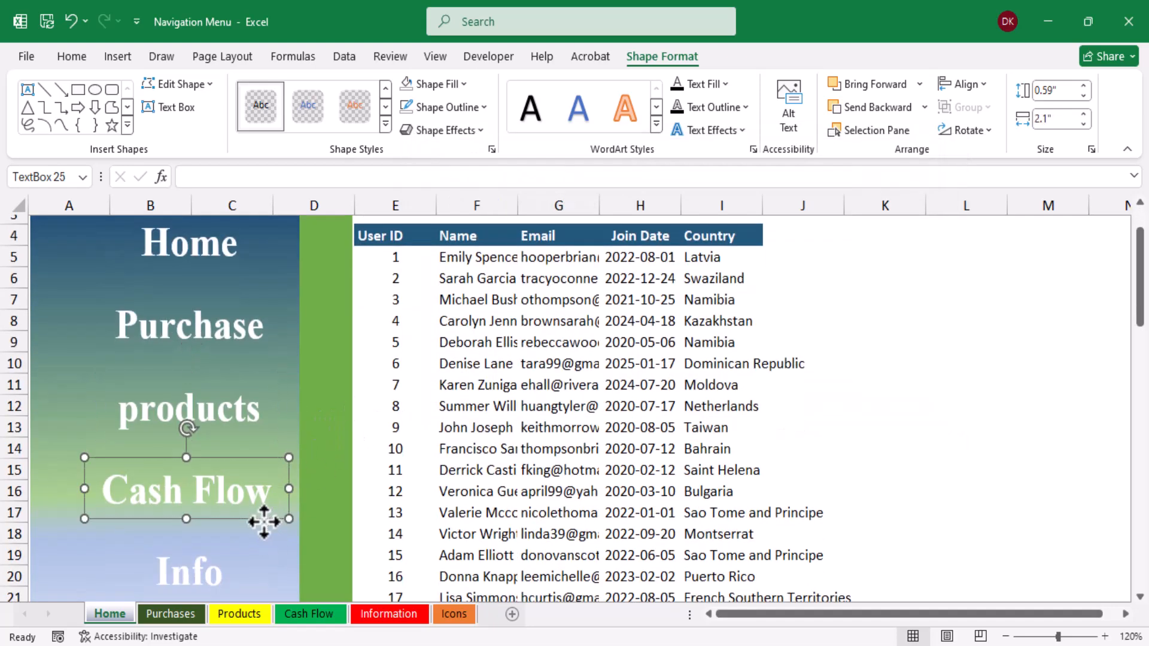
key(ctrl+k)
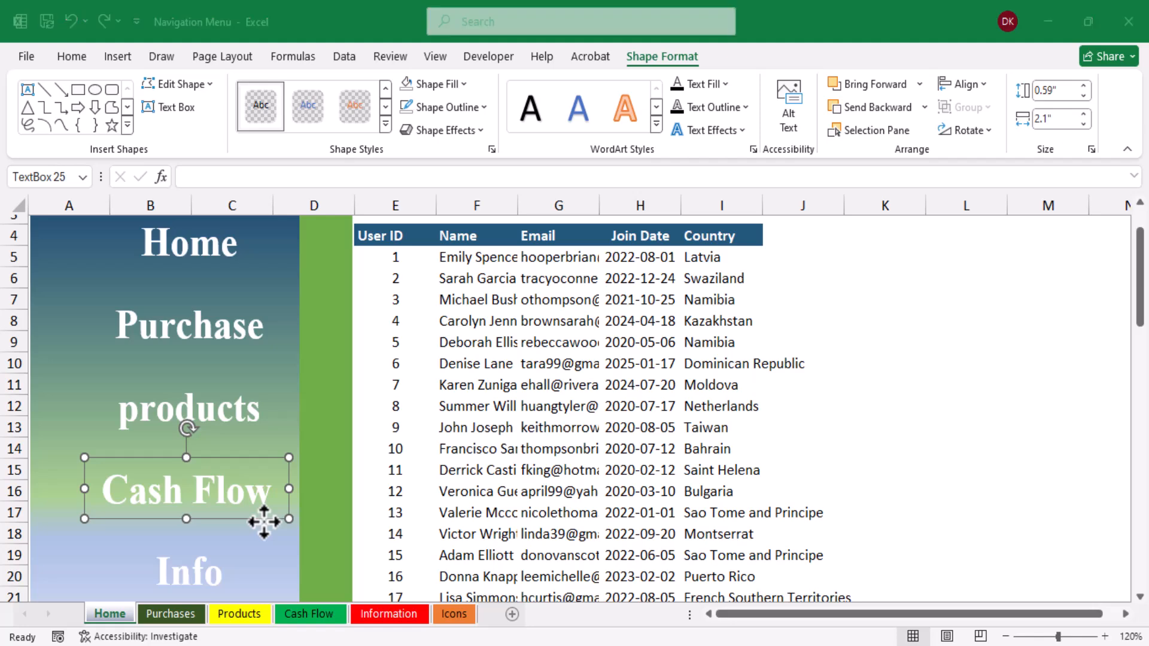
click(566, 317)
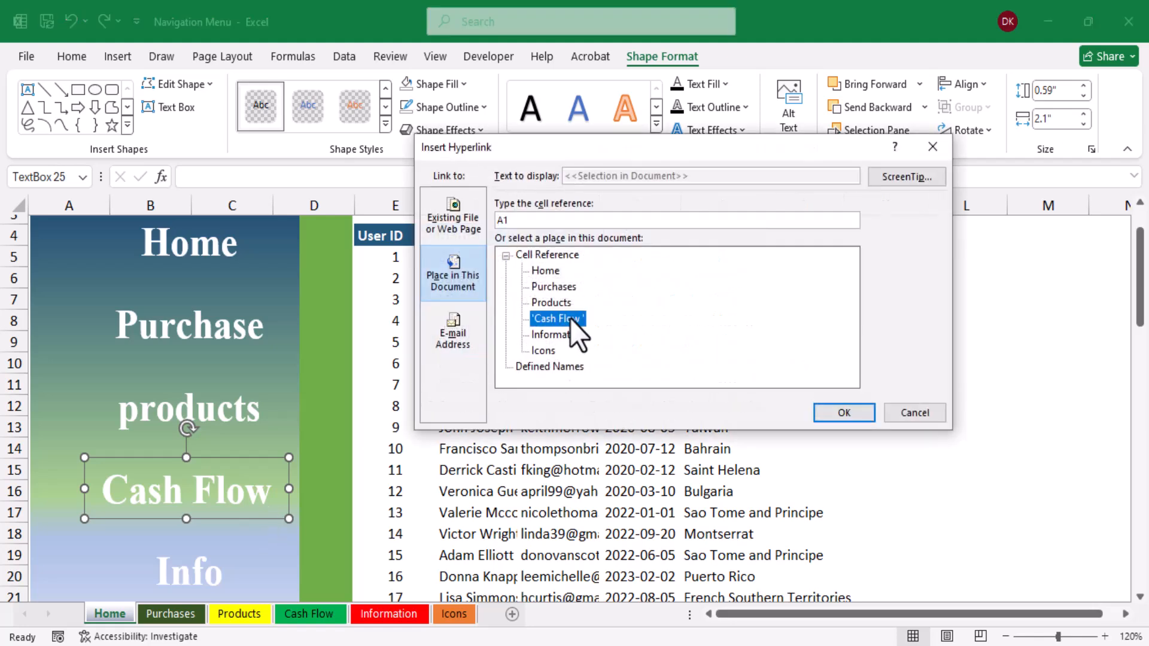
click(843, 412)
- Hyperlink the "Info" text box to cell A1 of the Information sheet in this document
scroll(281, 464, down, 1)
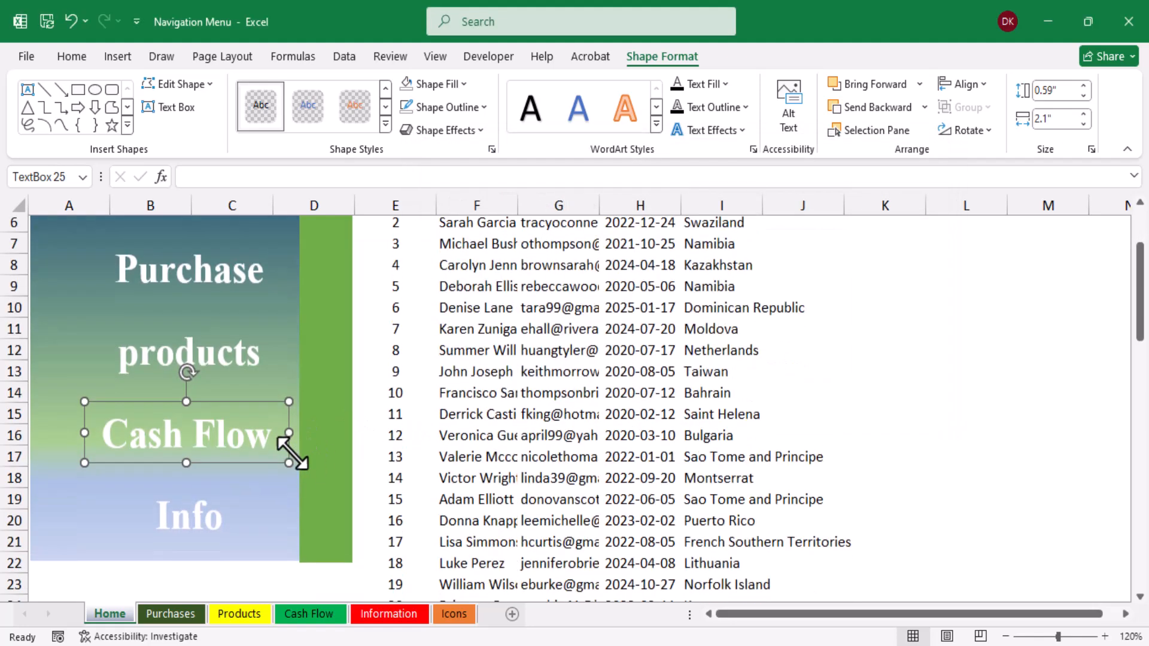
click(246, 498)
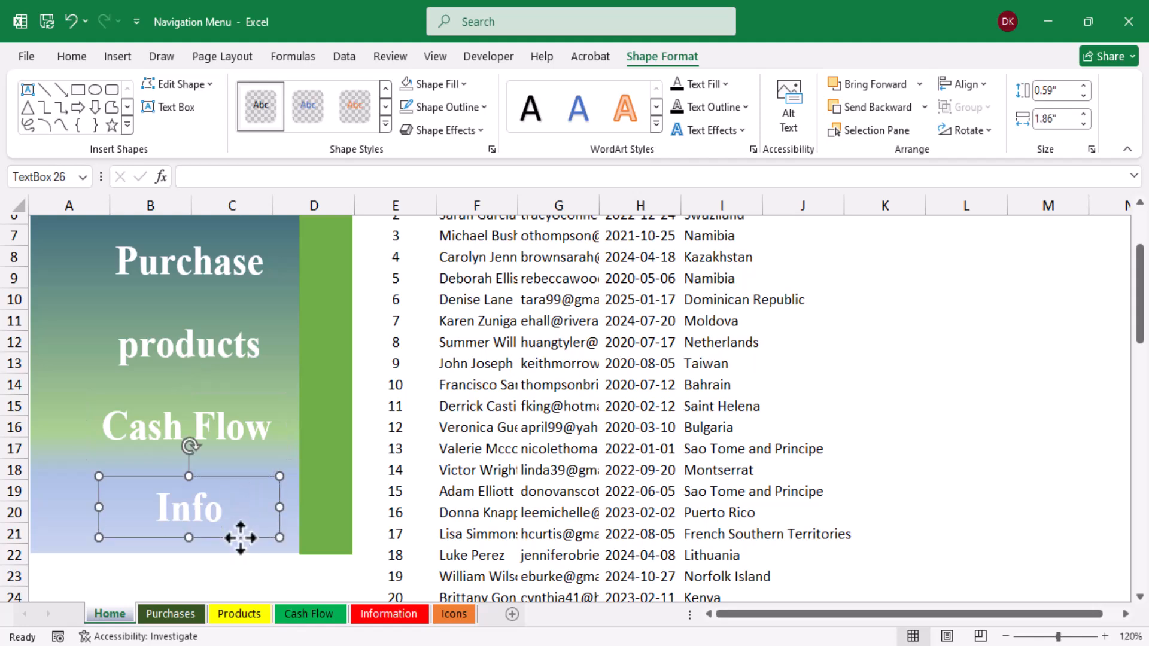
key(ctrl+k)
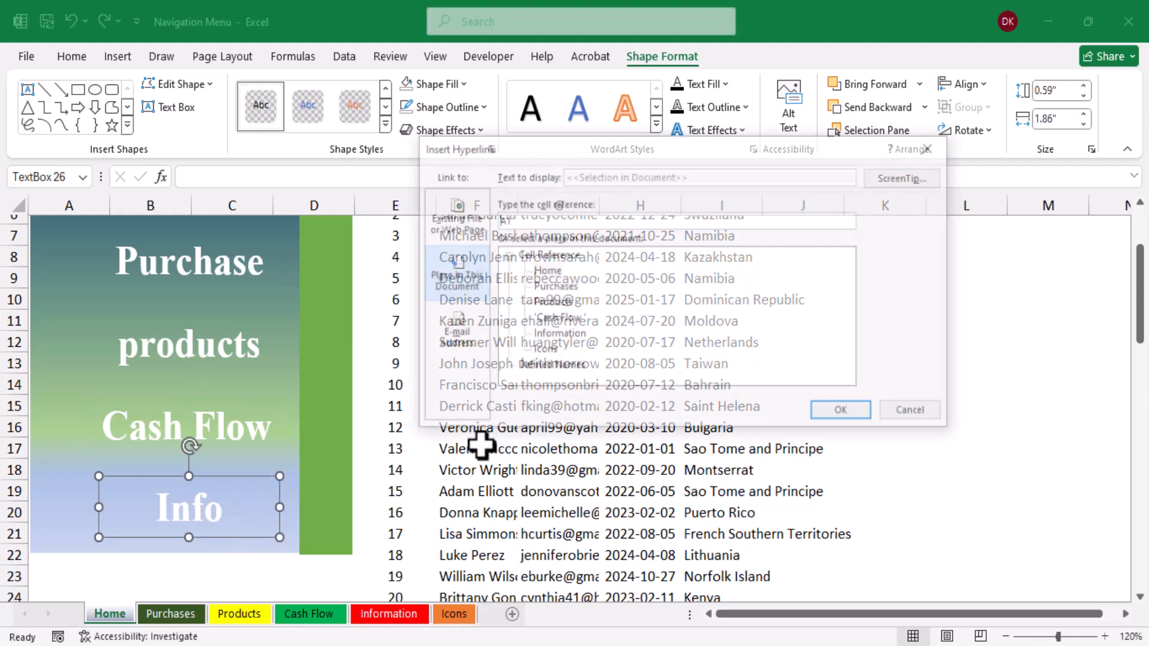
click(453, 274)
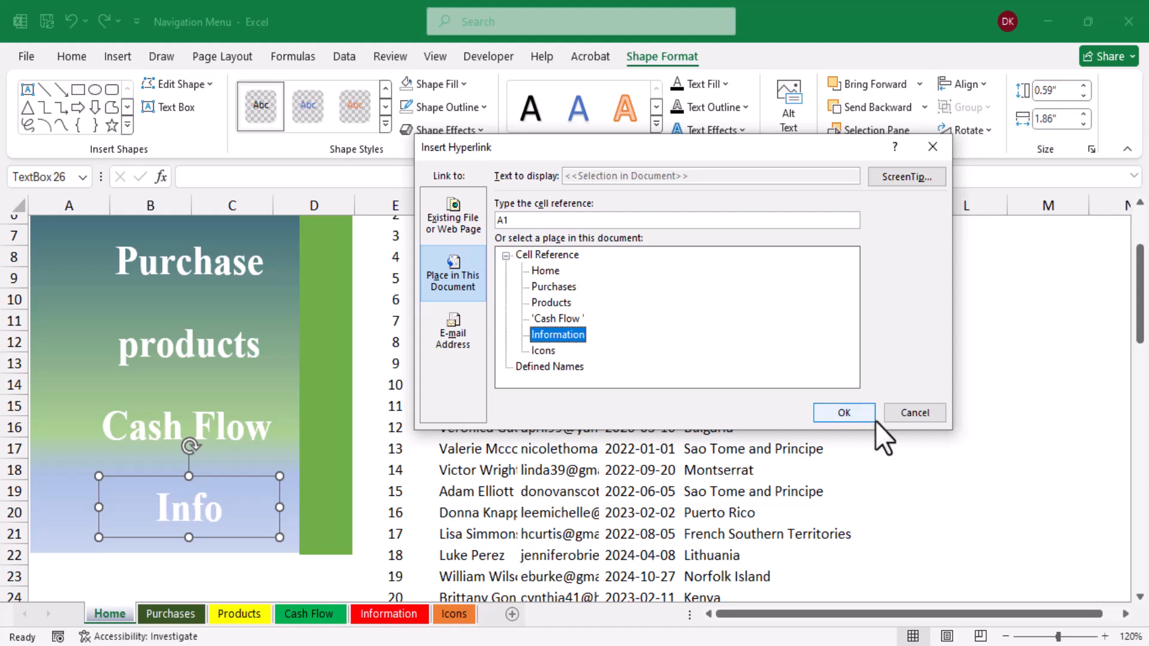
click(858, 411)
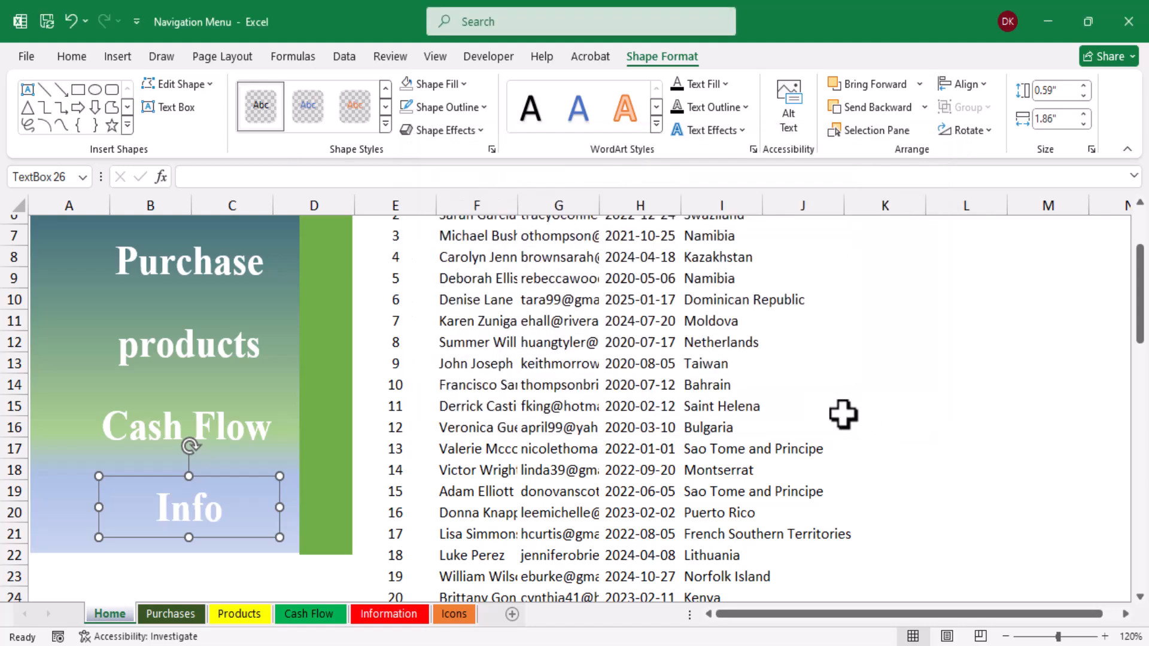
- Insert the solid single-house icon found by searching the stock icons for "home", and place it beside the "Home" label
scroll(531, 427, up, 2)
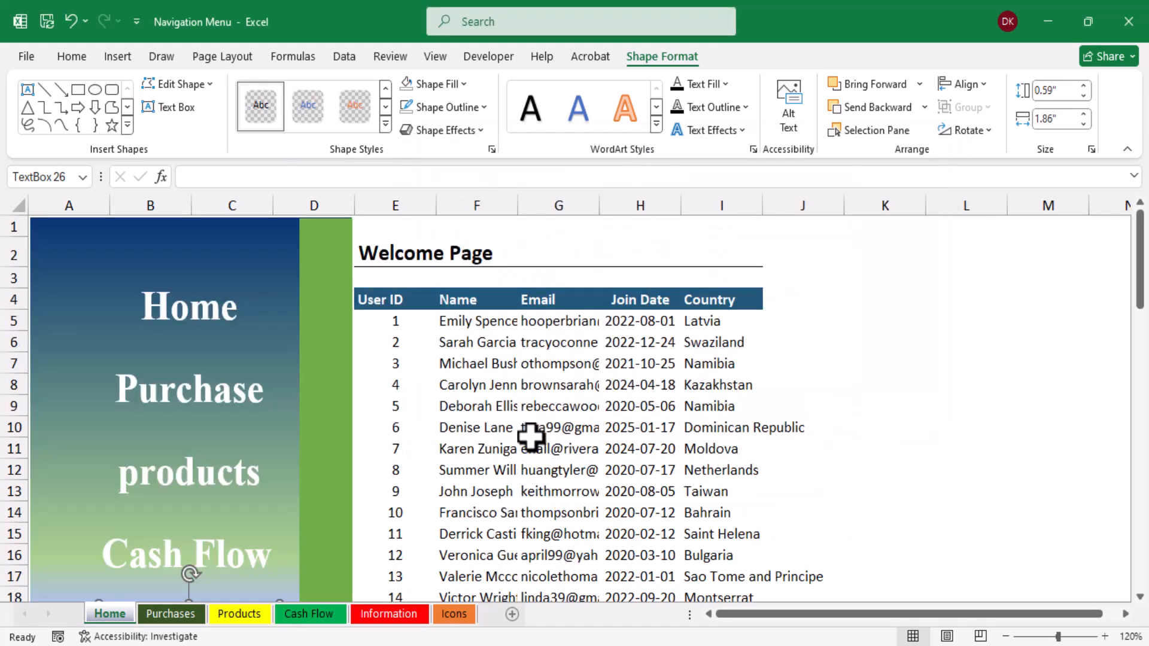
click(118, 57)
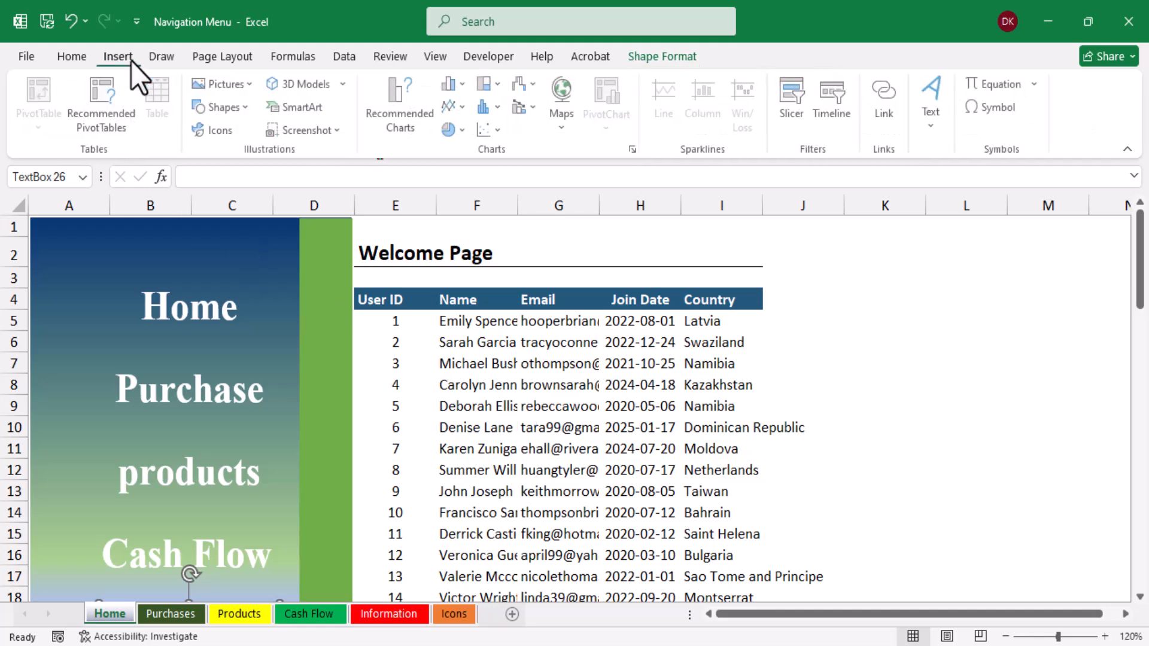
click(229, 131)
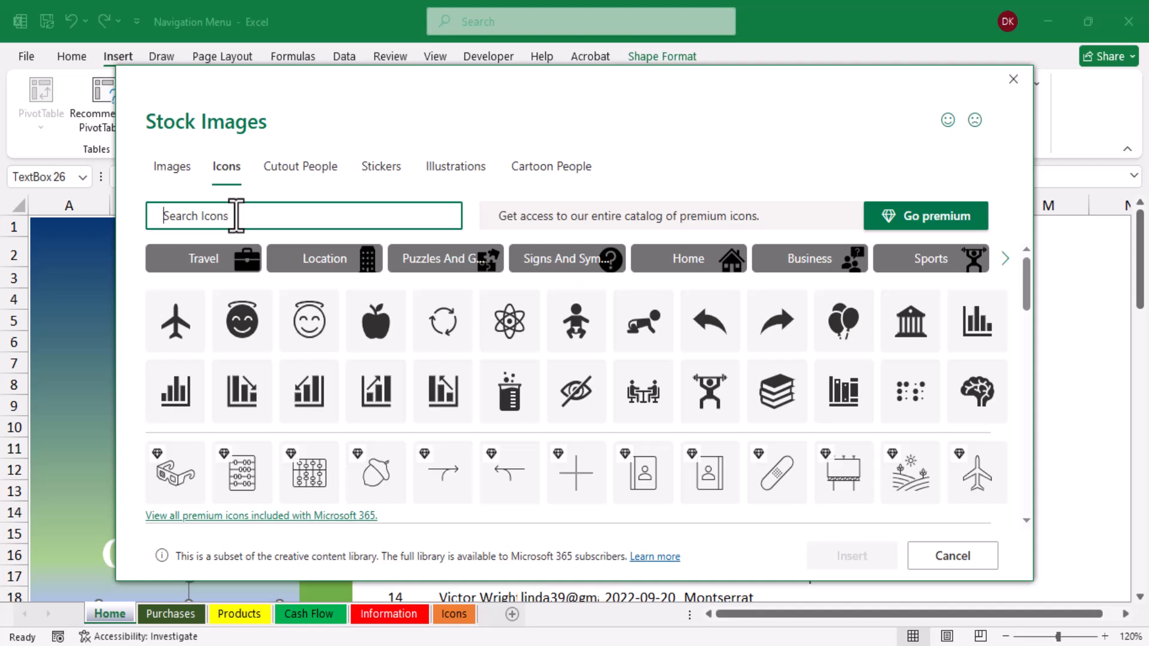
text(home)
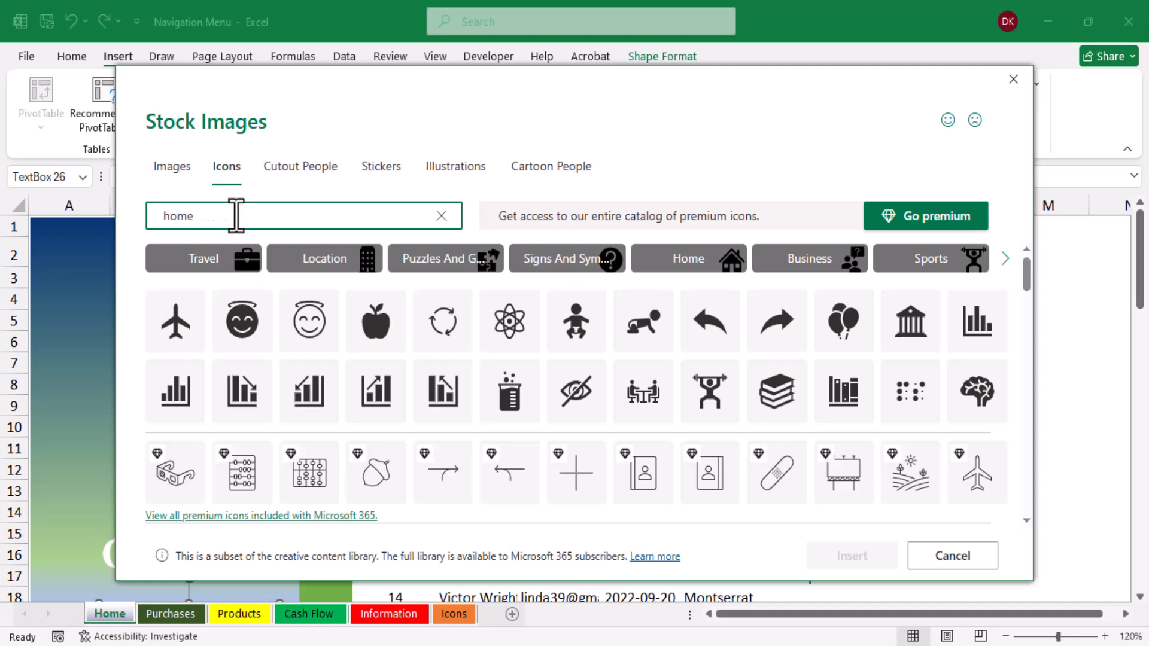
click(241, 291)
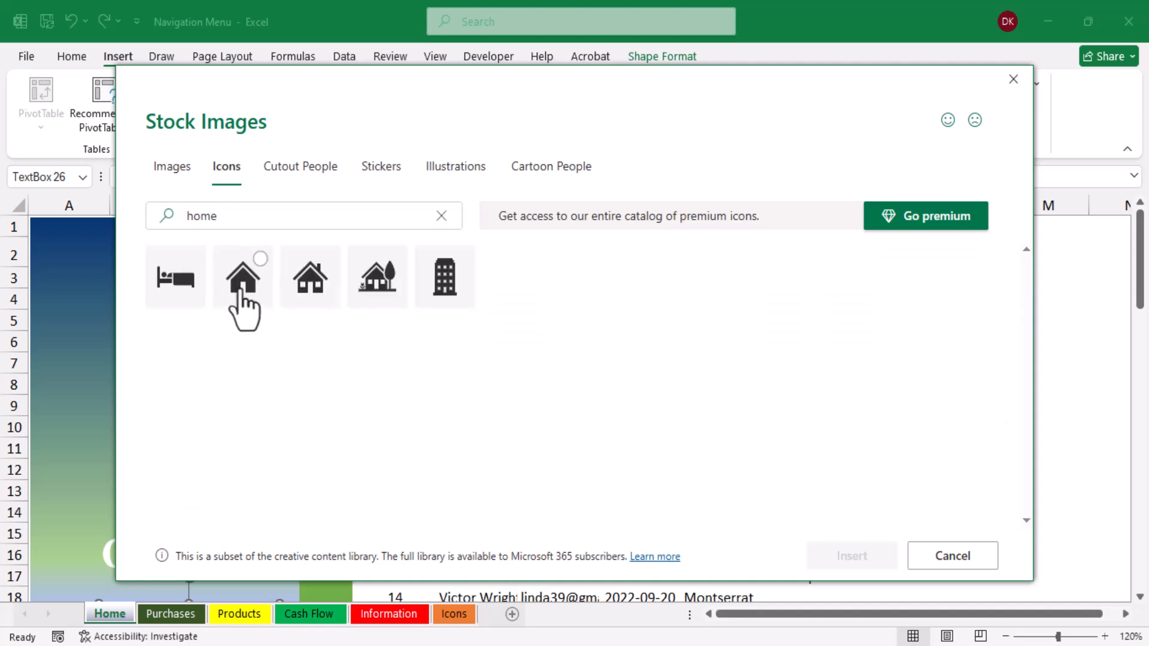
click(852, 559)
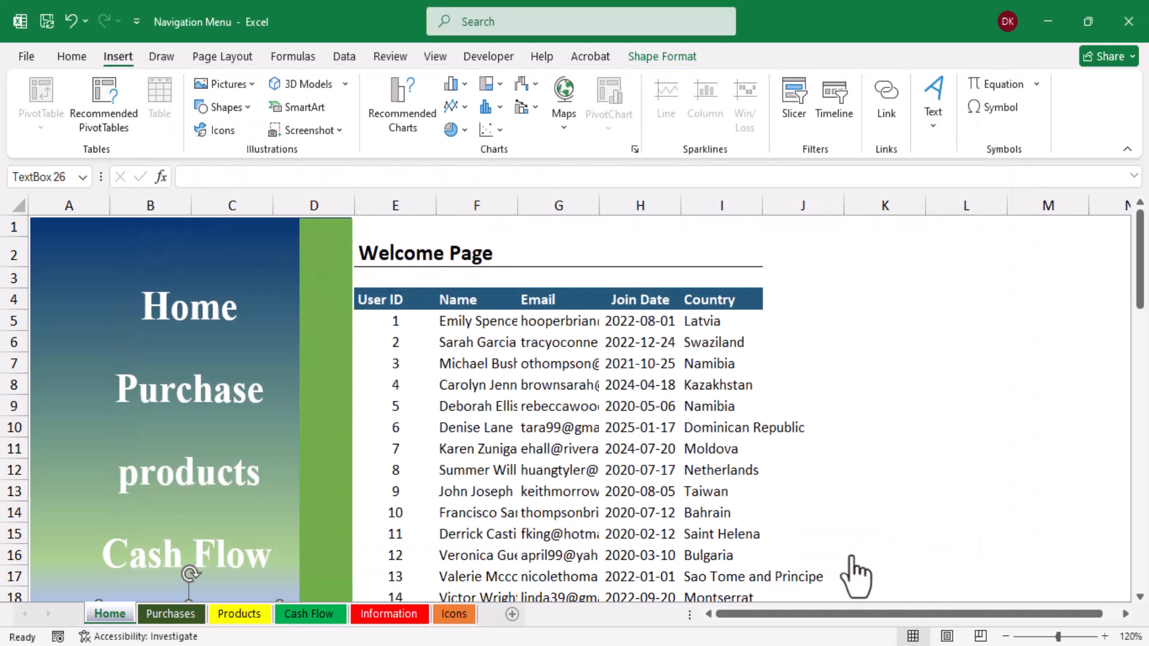
drag(249, 476, 93, 320)
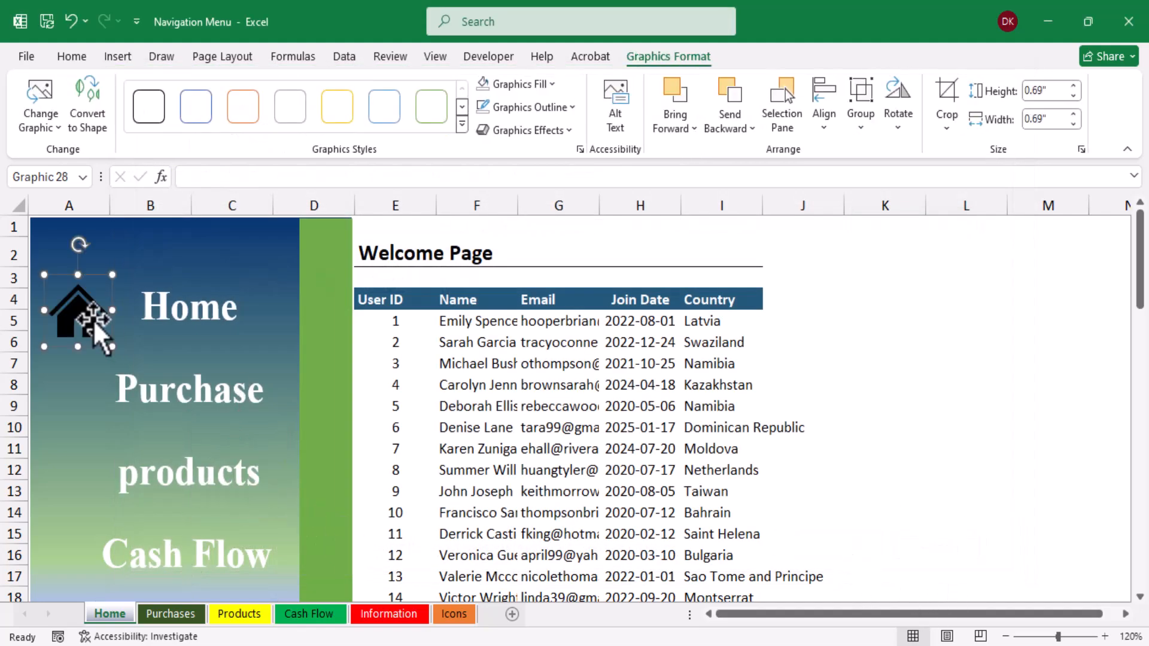
- Fill the home icon with white and open its preset graphics effects
click(554, 91)
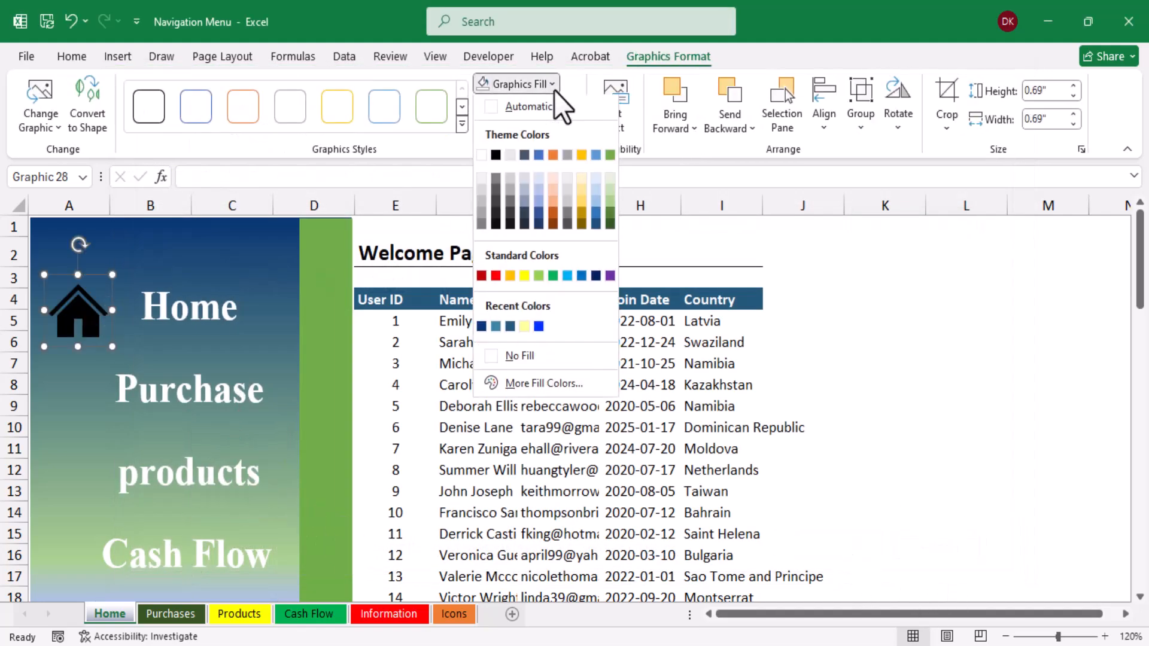
click(488, 110)
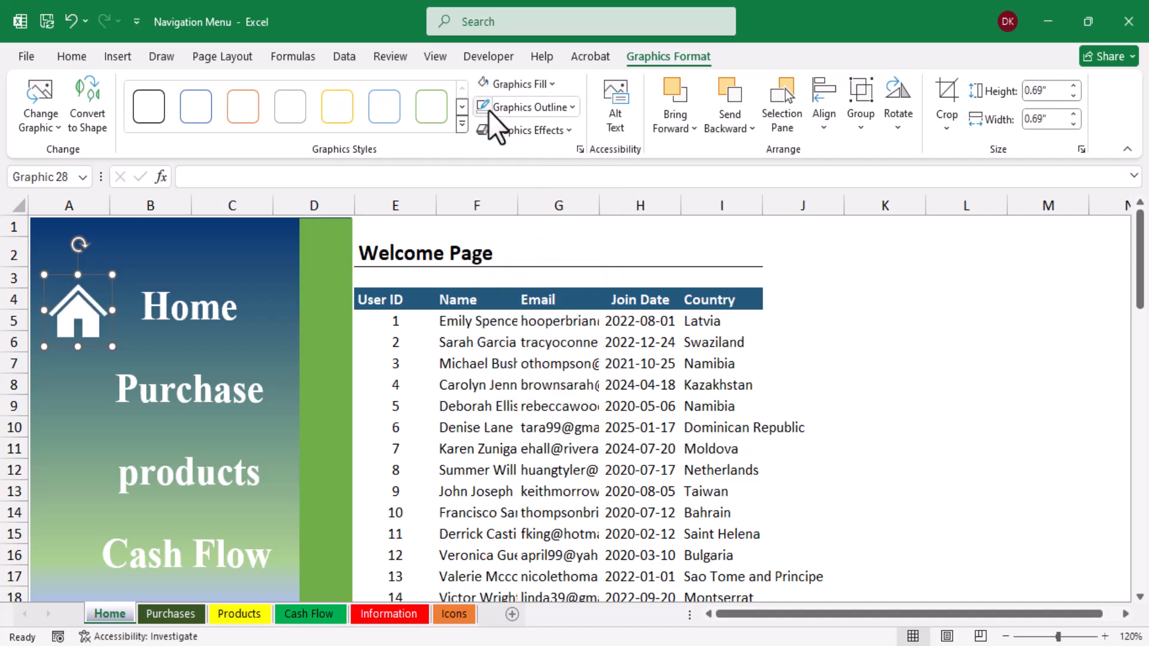
click(569, 129)
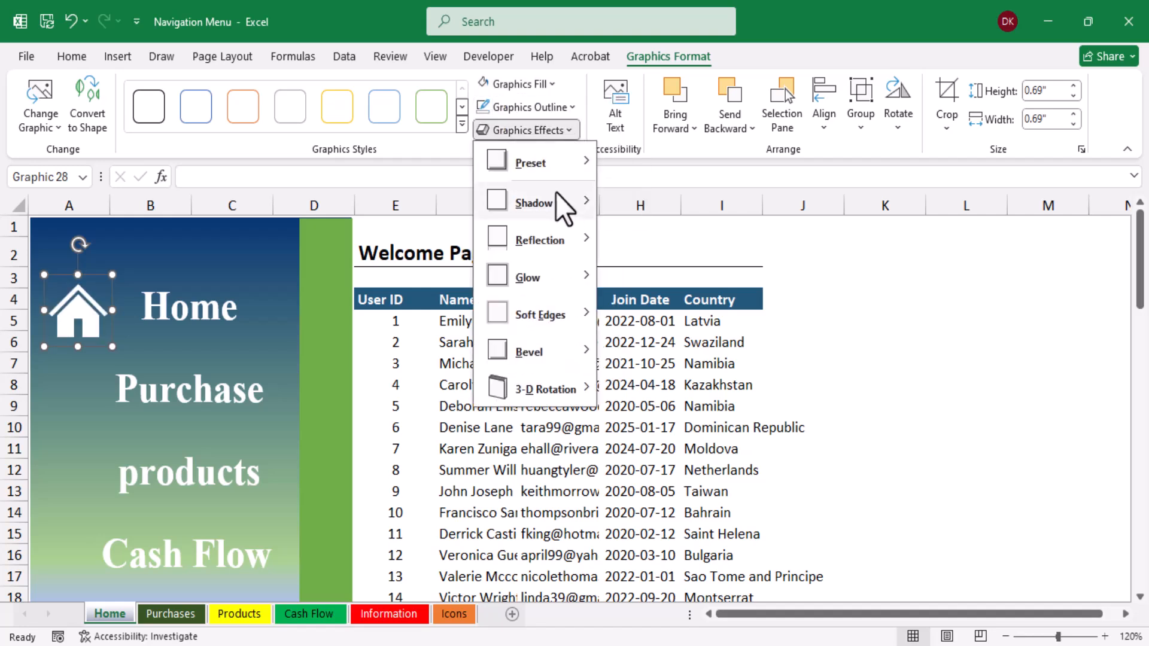
mouse_move(550, 171)
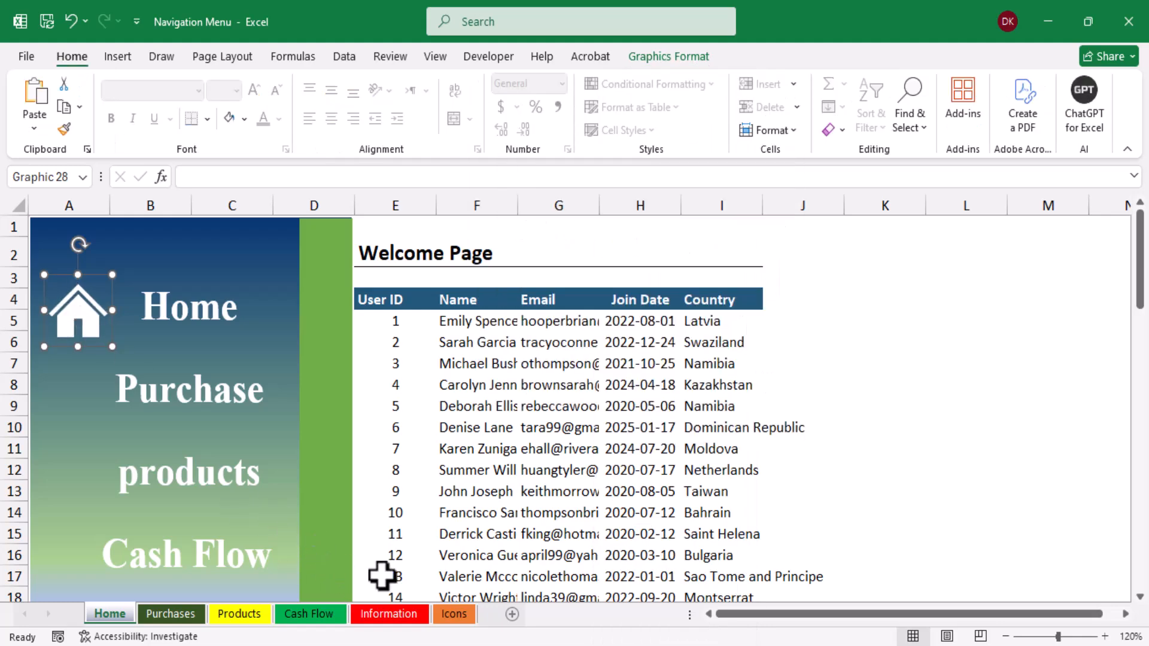
- Copy the shopping cart icon from the Icons sheet to the Home sheet and place it beside the "Purchase" label
click(457, 616)
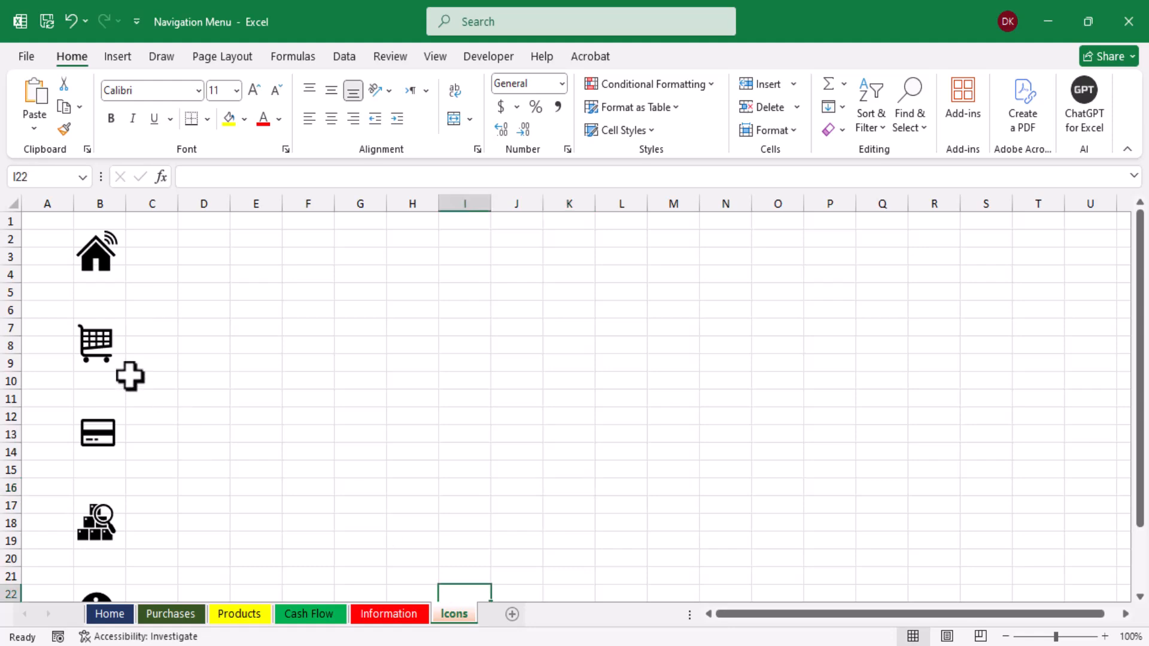
click(91, 350)
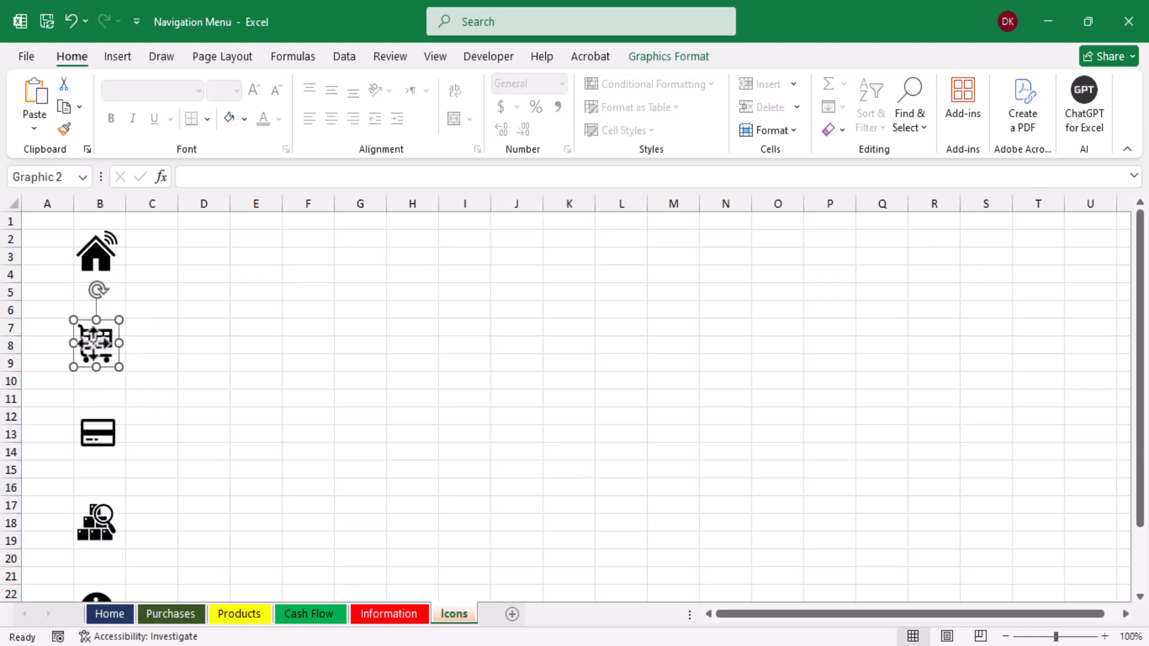
click(114, 616)
key(ctrl+v)
drag(64, 254, 72, 396)
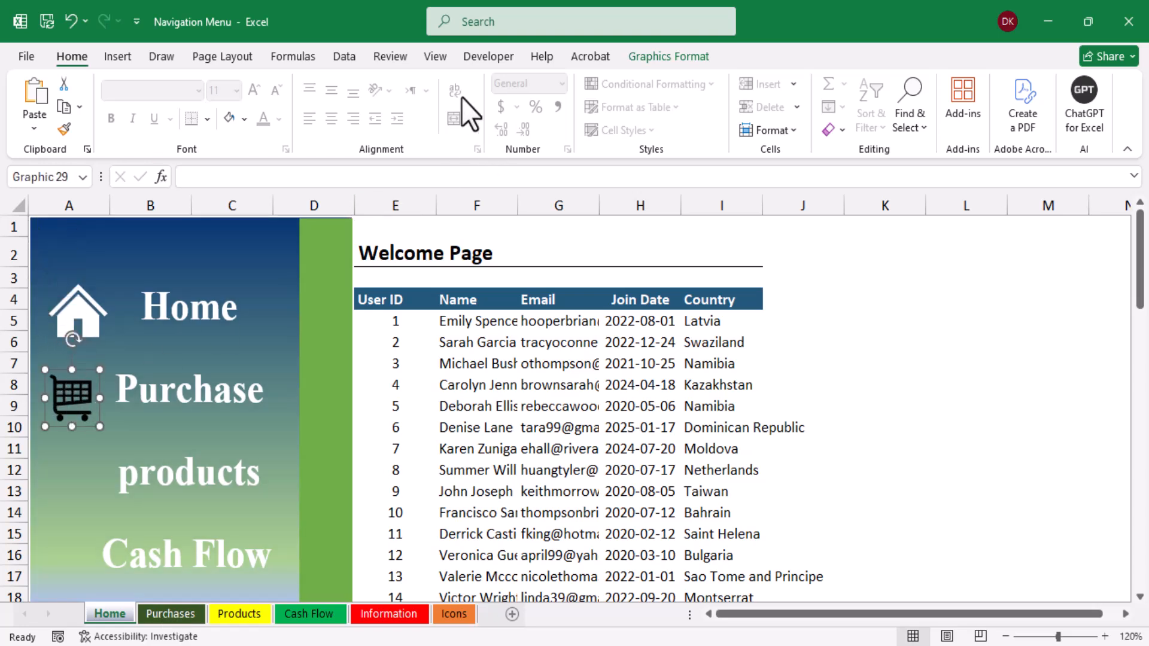
- Fill the shopping cart icon with white
click(653, 61)
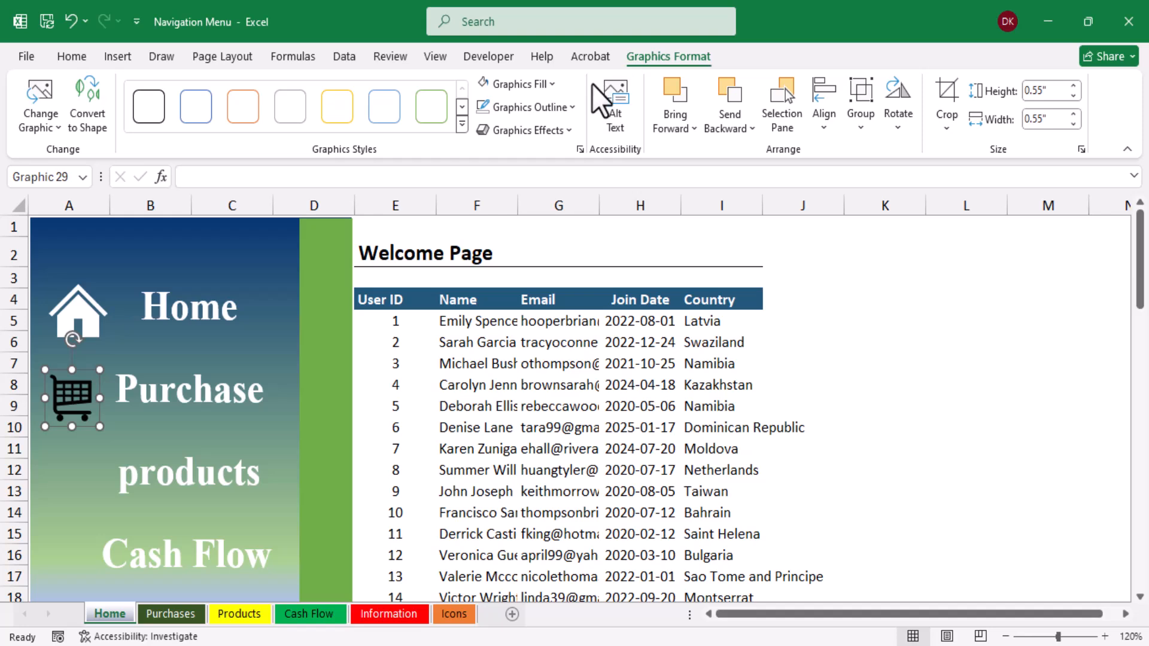
click(554, 85)
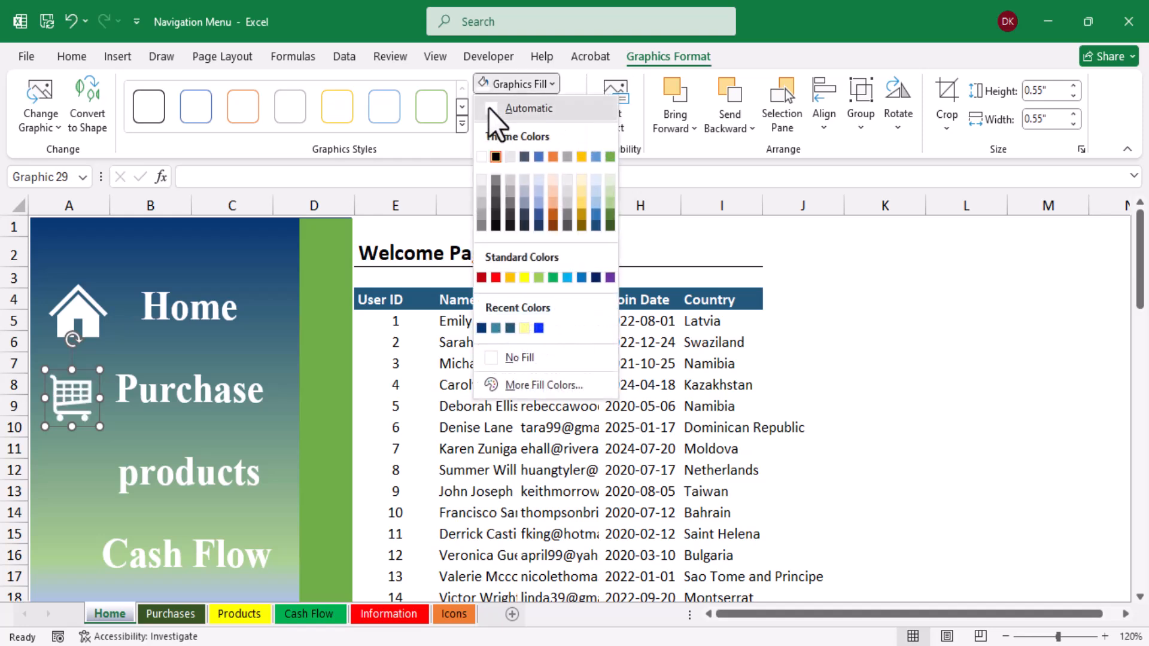
click(489, 109)
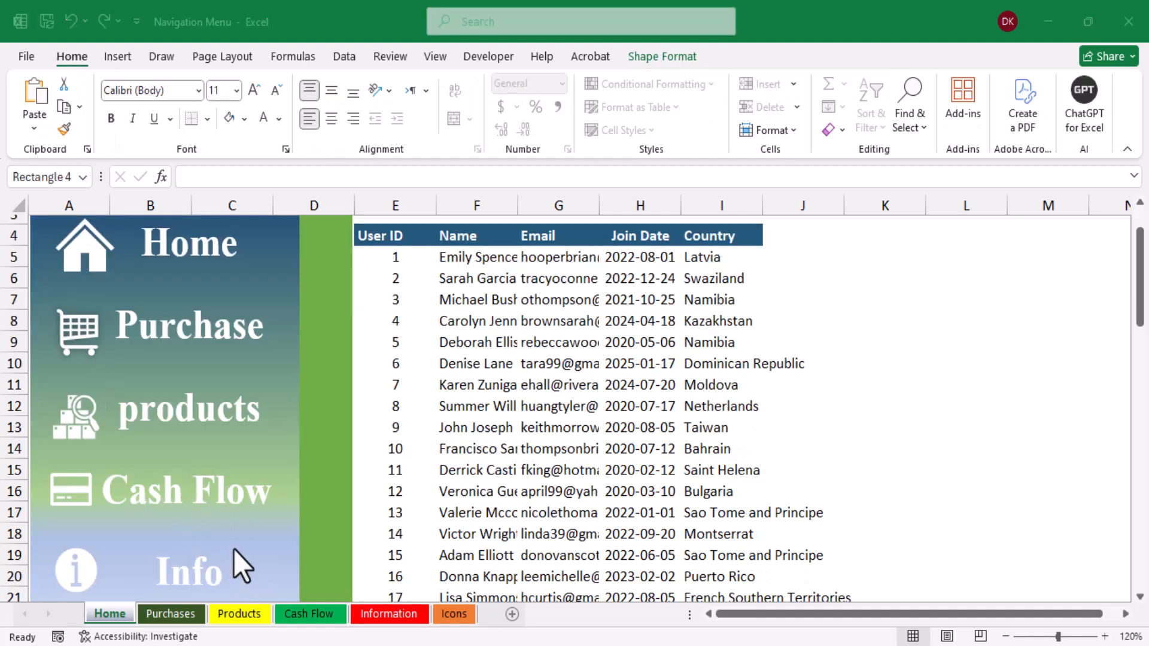
- Draw a rounded rectangle about 0.91" high and 2.82" wide over the "Home" menu item, reaching into the green strip
scroll(233, 548, up, 1)
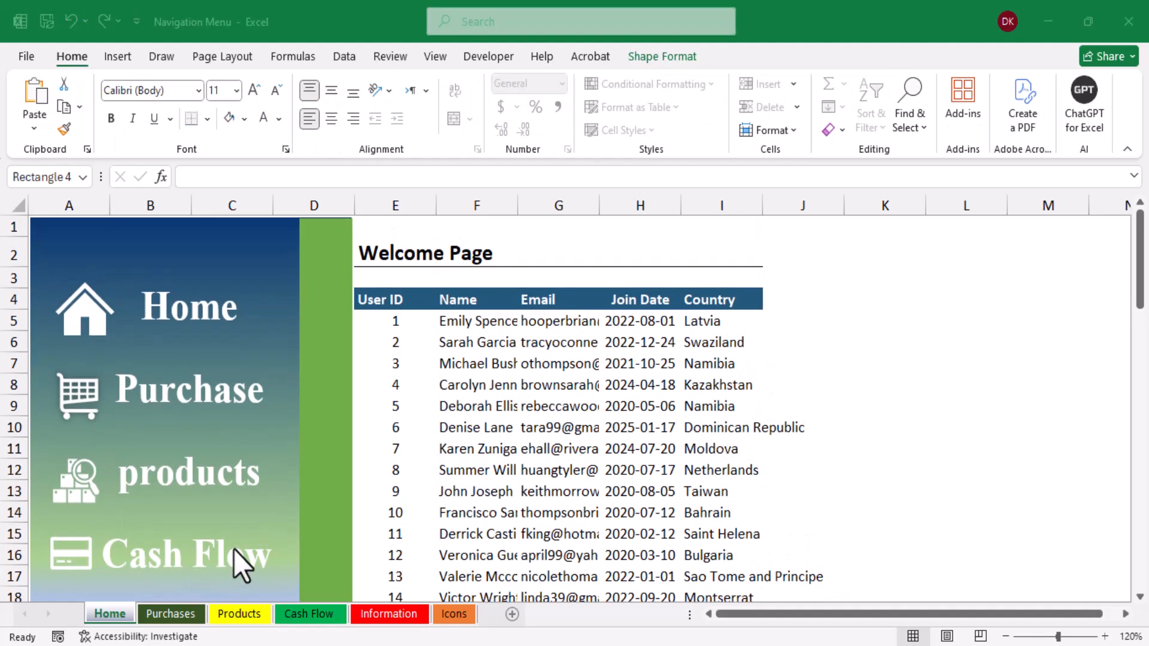
click(117, 56)
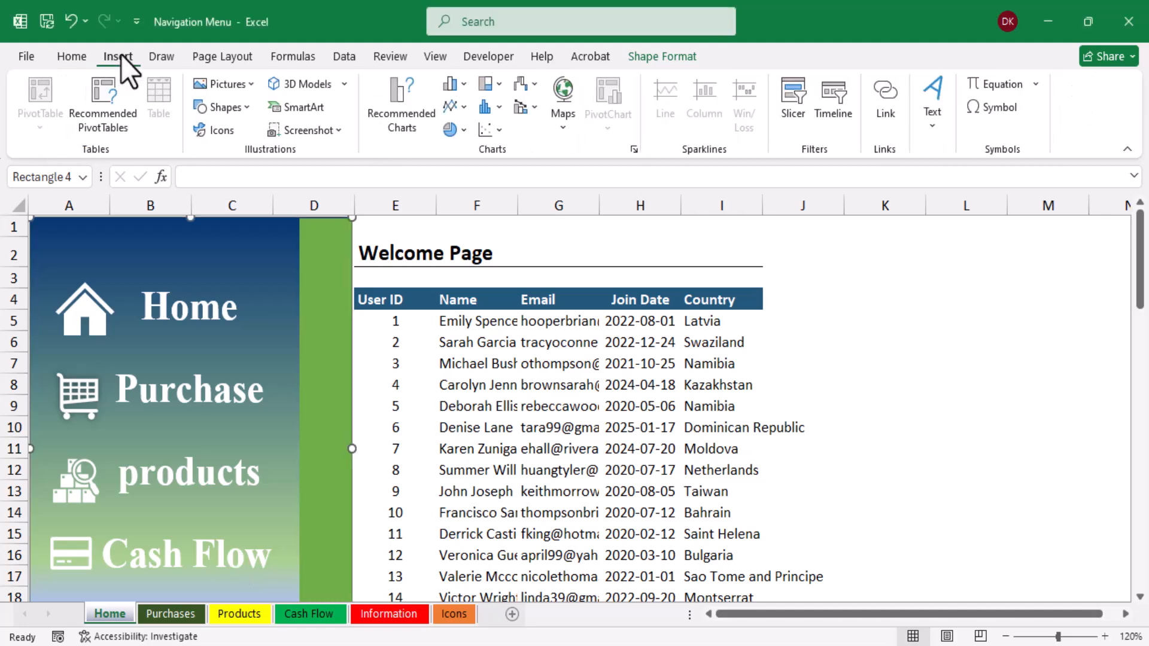
click(249, 107)
click(287, 153)
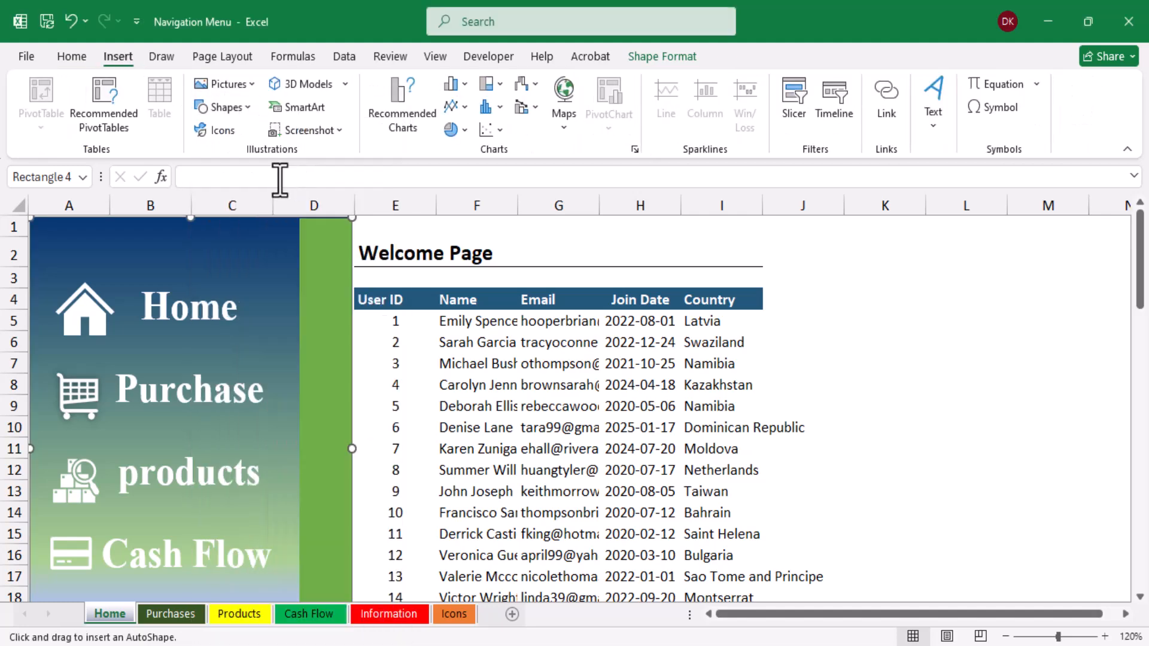
drag(177, 362, 326, 368)
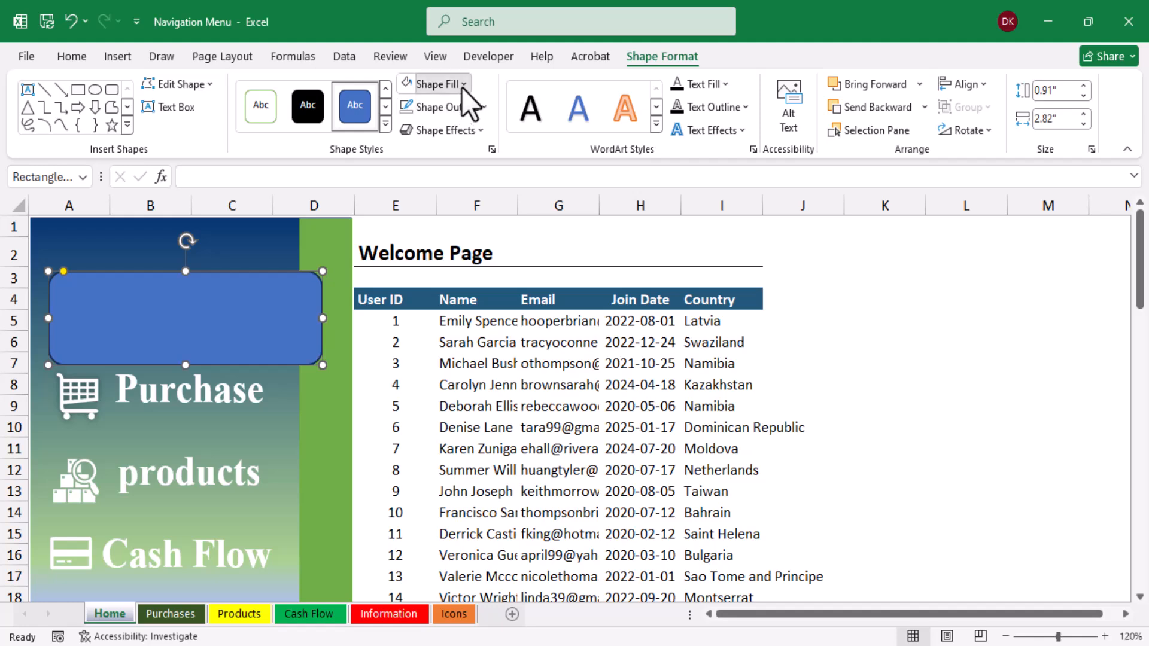
- Fill the rounded rectangle with the same green as the strip and remove its outline
click(461, 87)
click(535, 157)
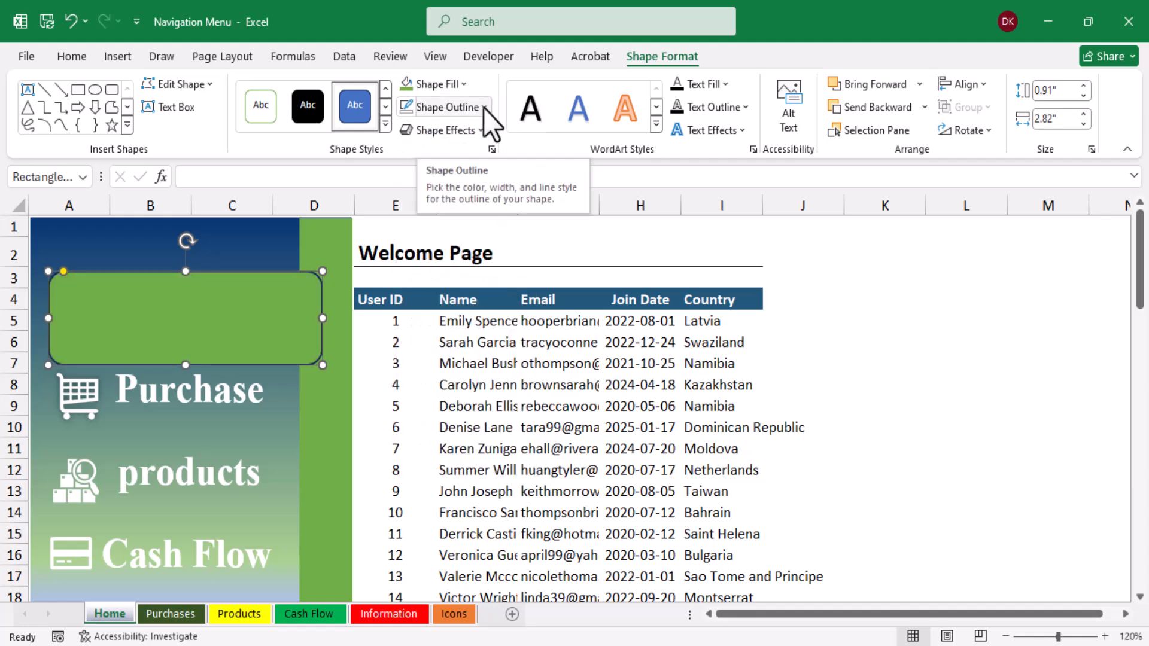
click(484, 107)
click(413, 383)
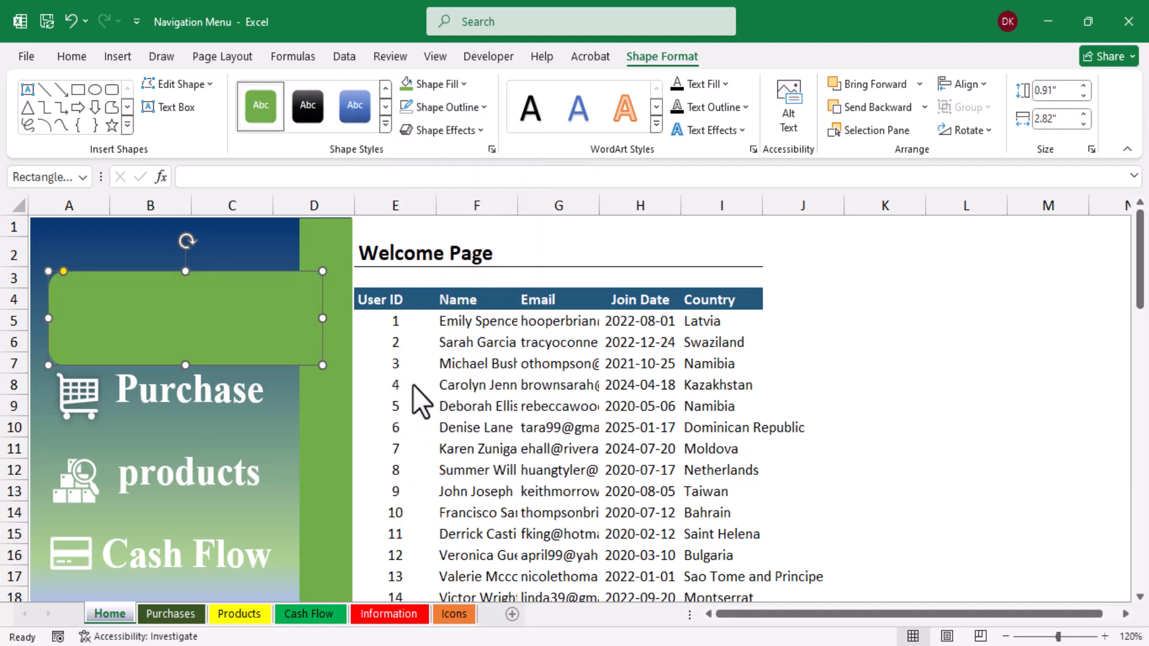
- Send the rounded rectangle behind the home icon and "Home" text, nudge it slightly upward and extend its left edge toward the panel's edge
click(891, 113)
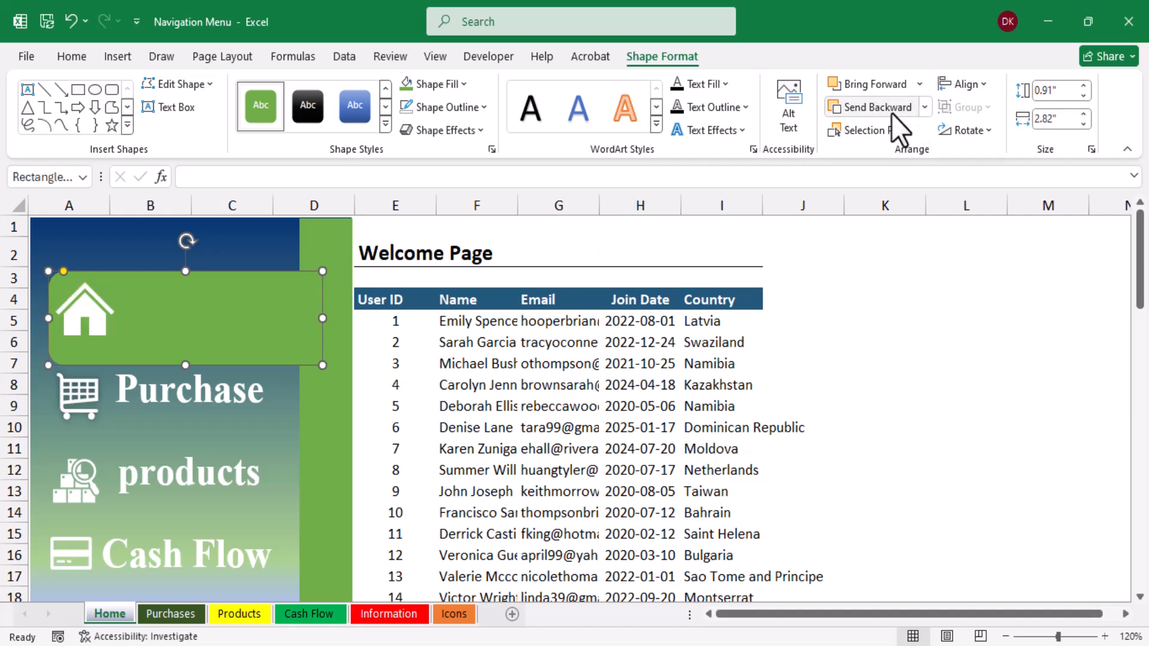
click(891, 113)
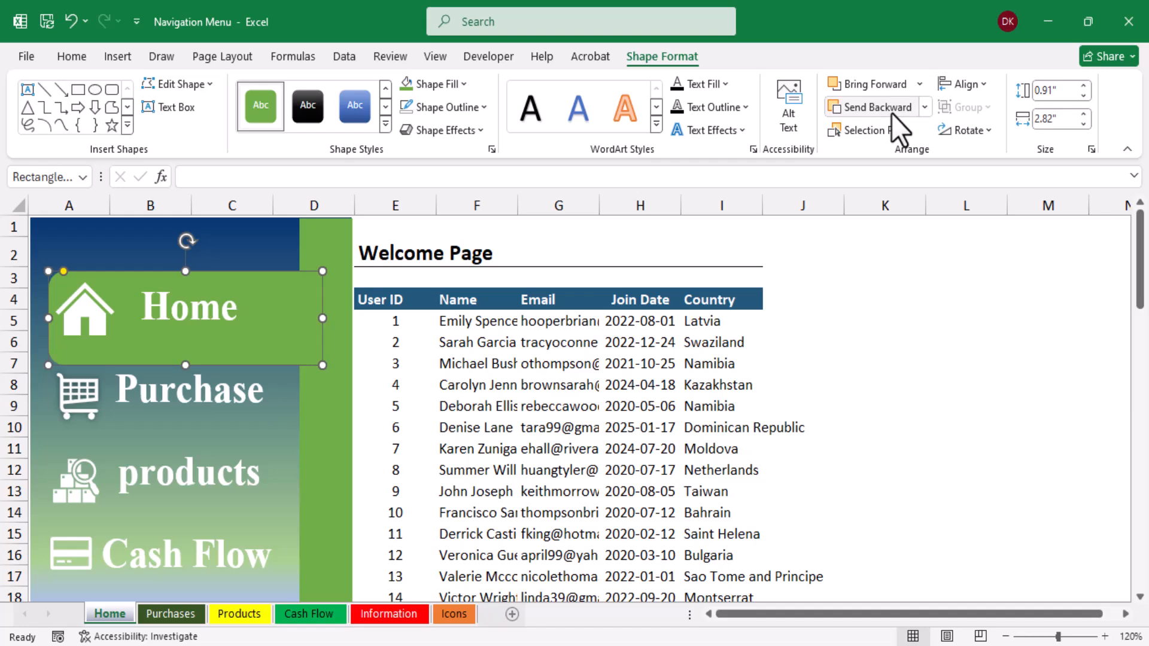
drag(220, 351, 217, 341)
drag(46, 312, 35, 314)
click(325, 446)
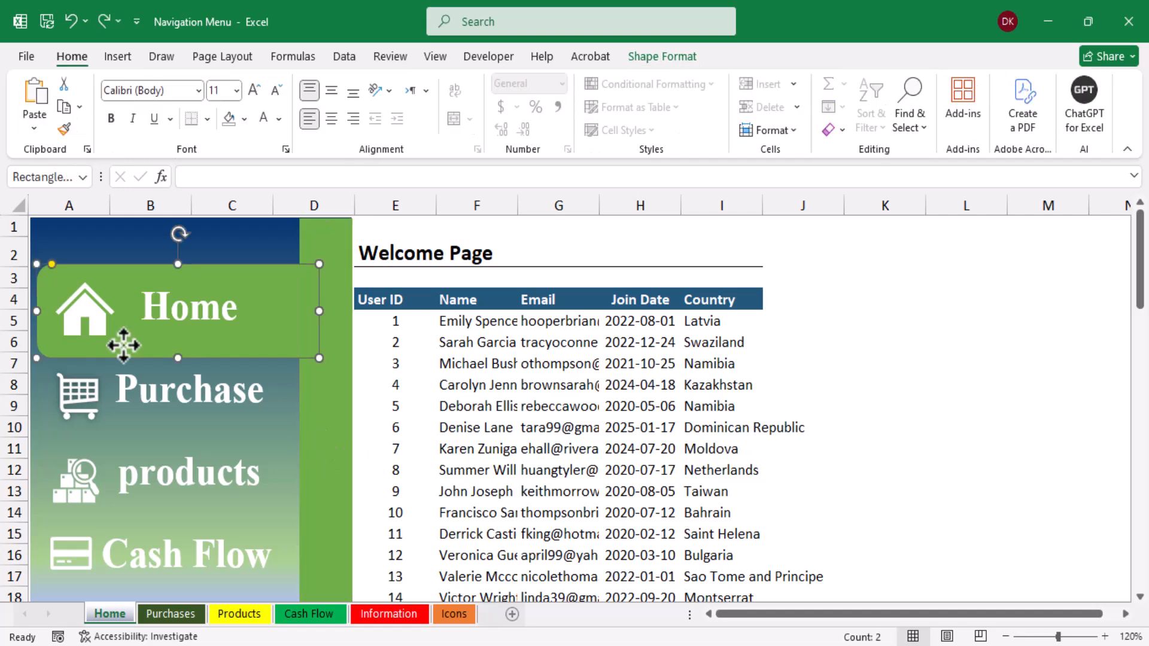
- Copy columns A:D with the navigation menu from the Home sheet and paste them at column A of the Purchases sheet
drag(72, 204, 324, 221)
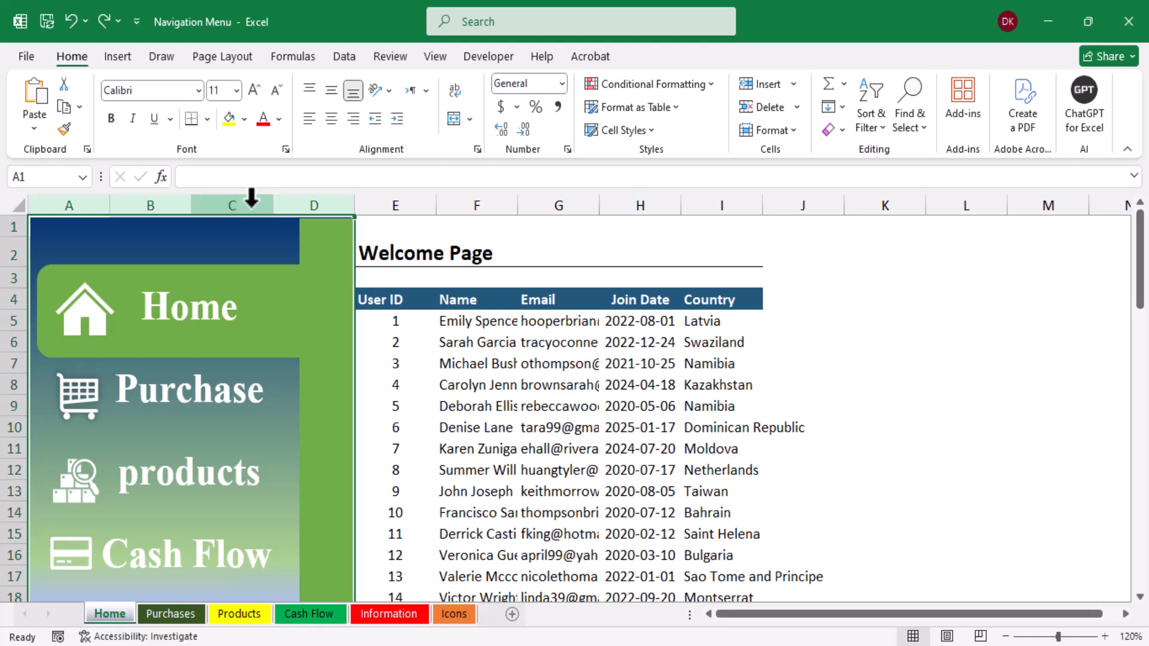
key(ctrl+c)
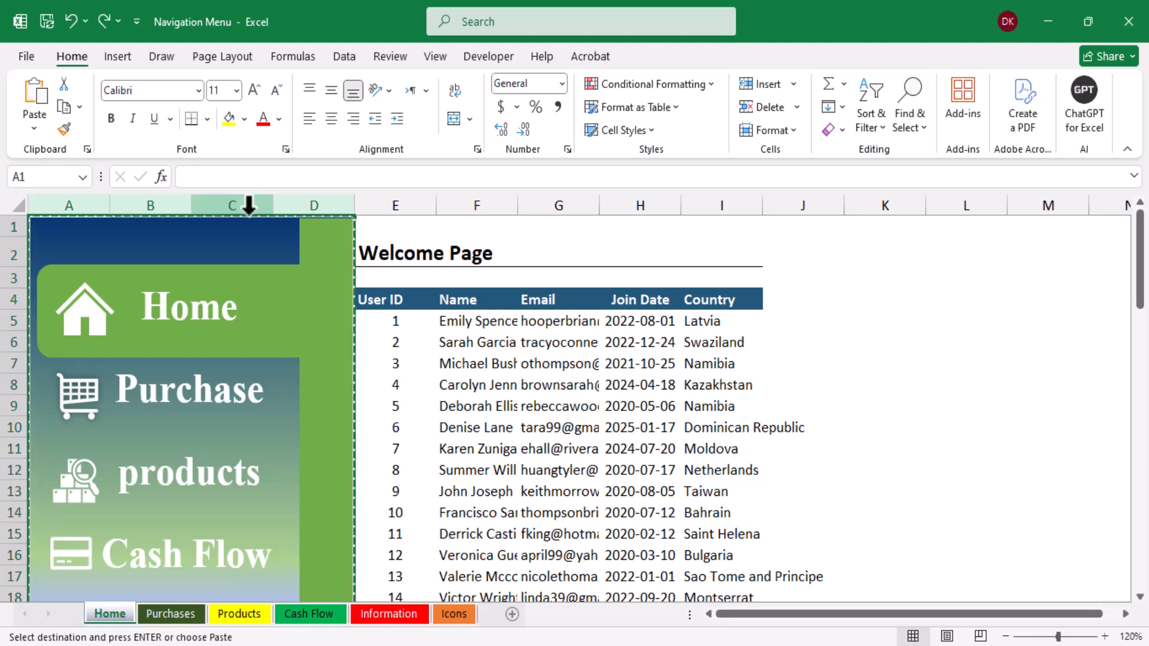
click(169, 608)
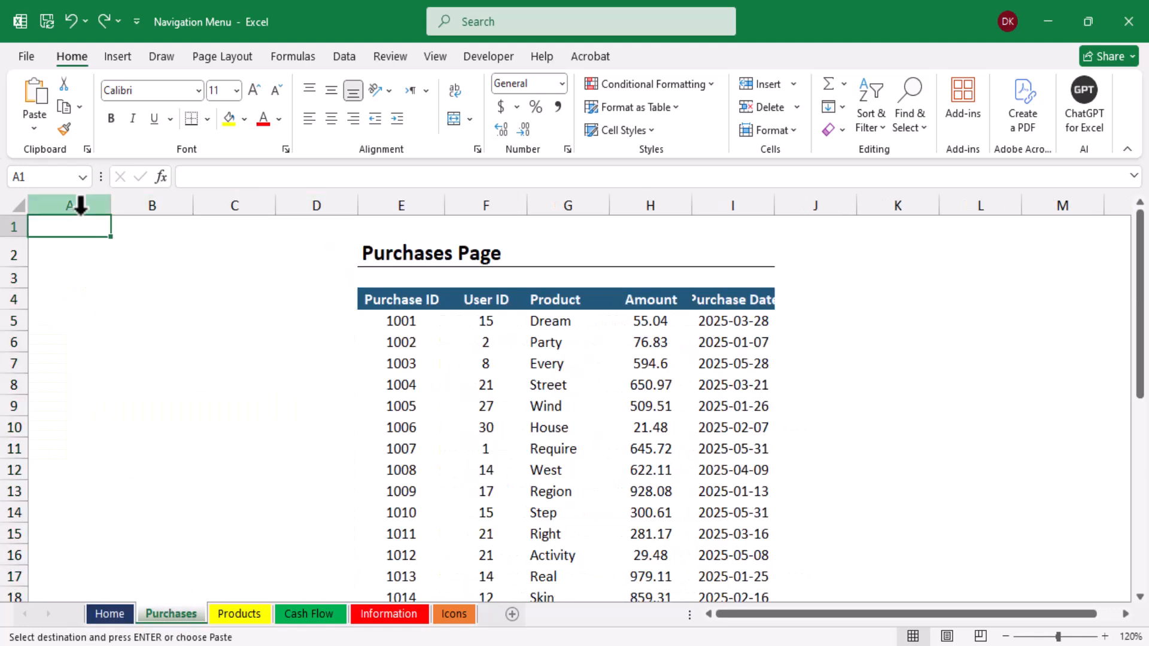
drag(76, 205, 77, 209)
key(ctrl+v)
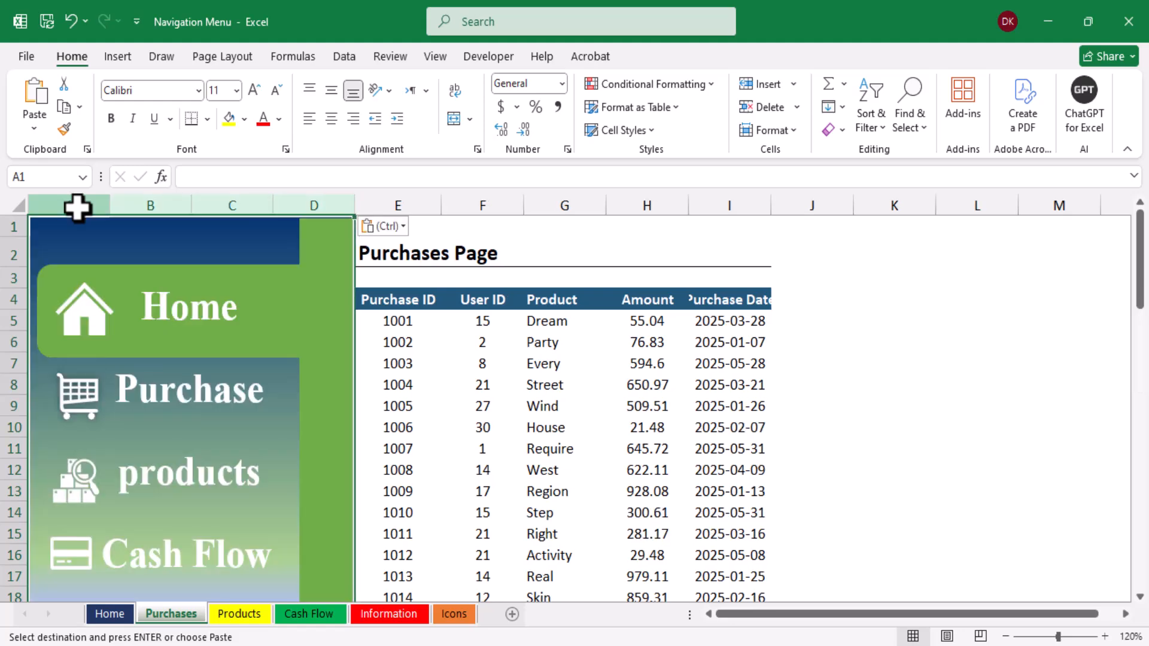
- Paste the copied menu columns at column A of the Products sheet and the Cash Flow sheet
click(251, 613)
click(95, 205)
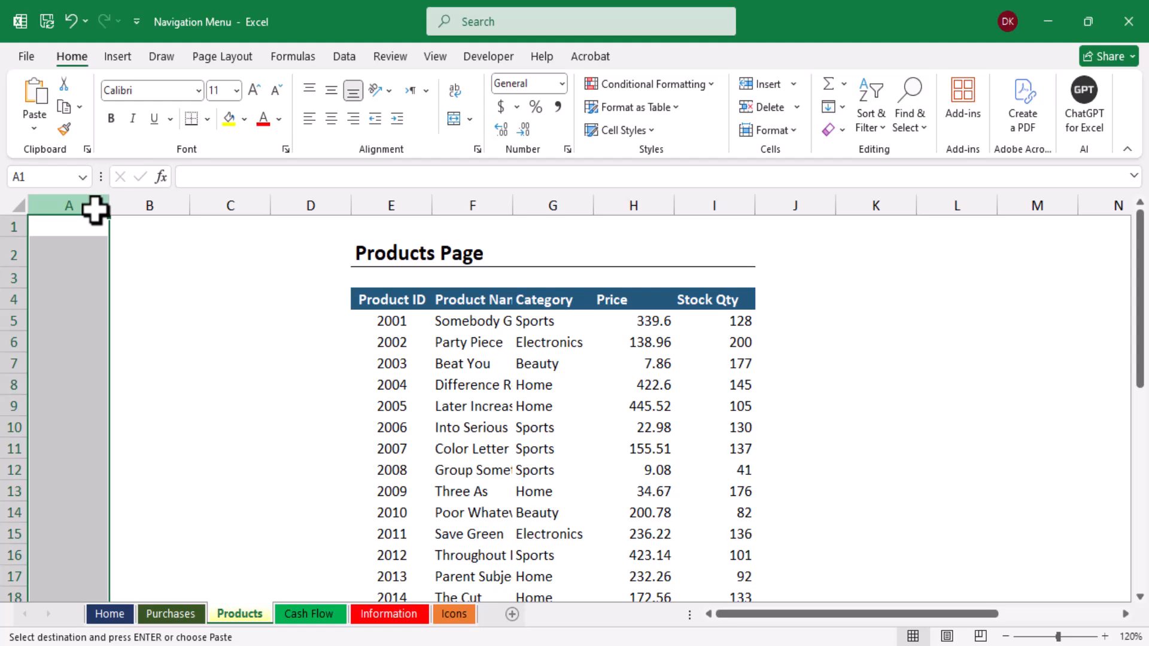
key(ctrl+v)
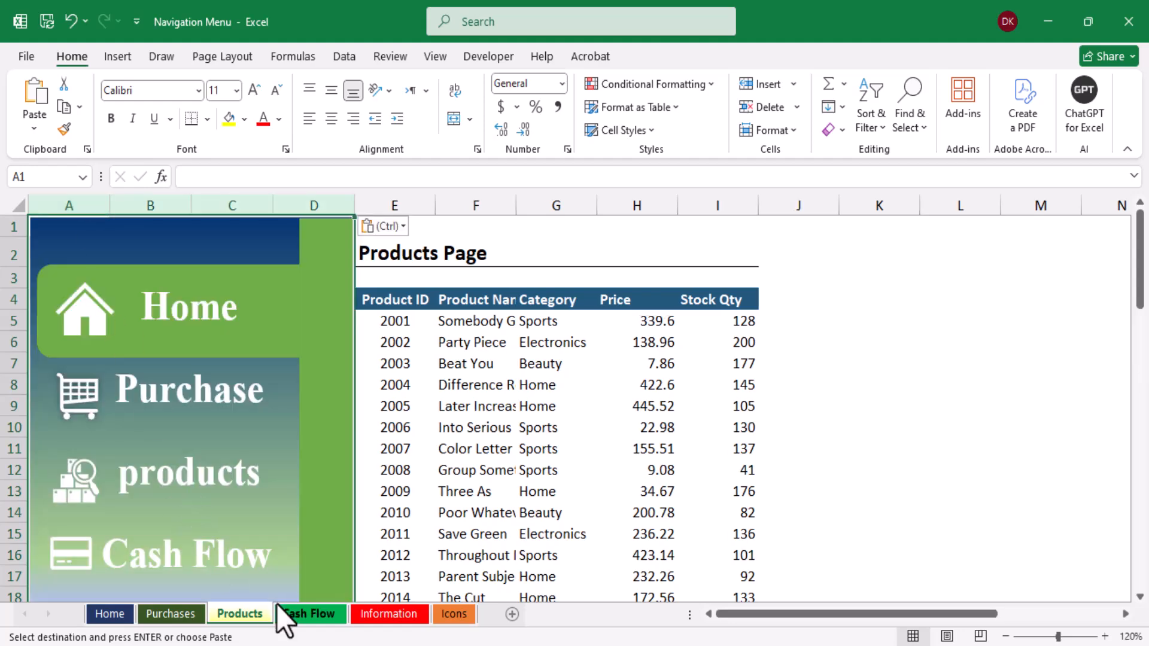
click(308, 614)
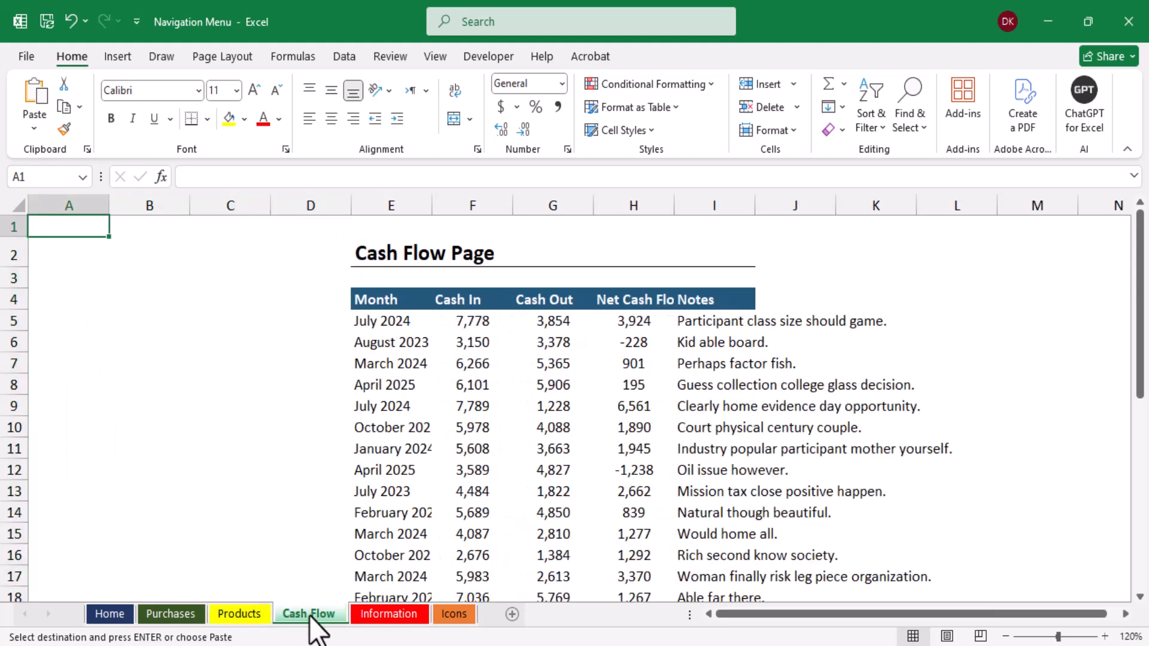
click(93, 205)
key(ctrl+v)
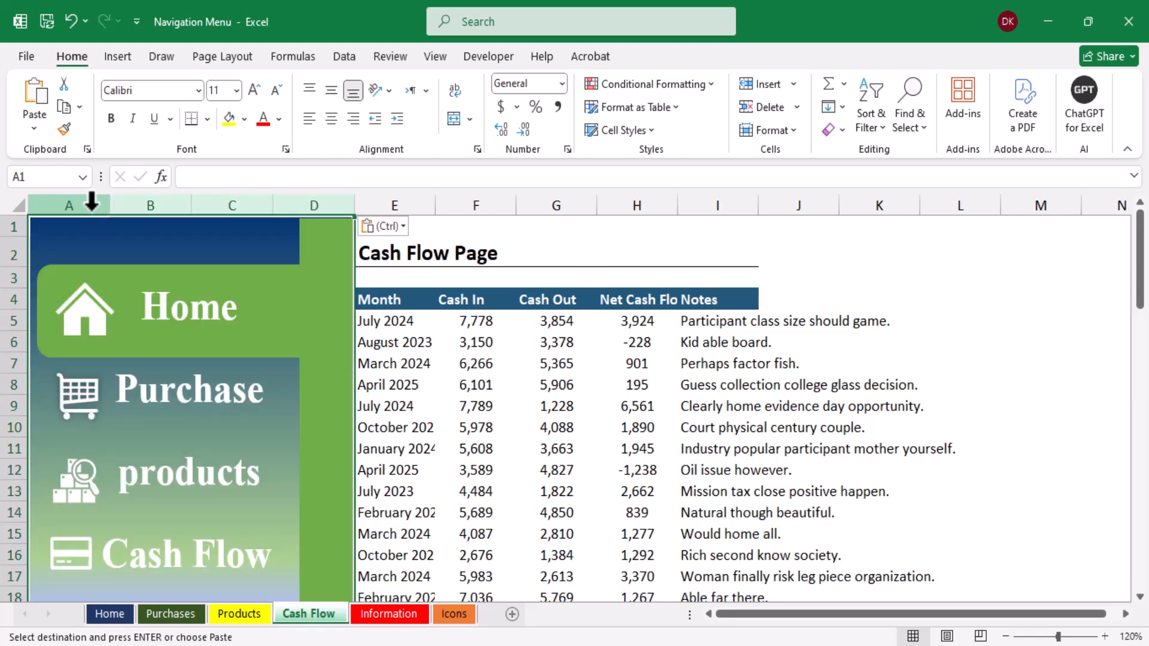
- Paste the copied menu columns at column A of the Information sheet
click(395, 615)
click(92, 205)
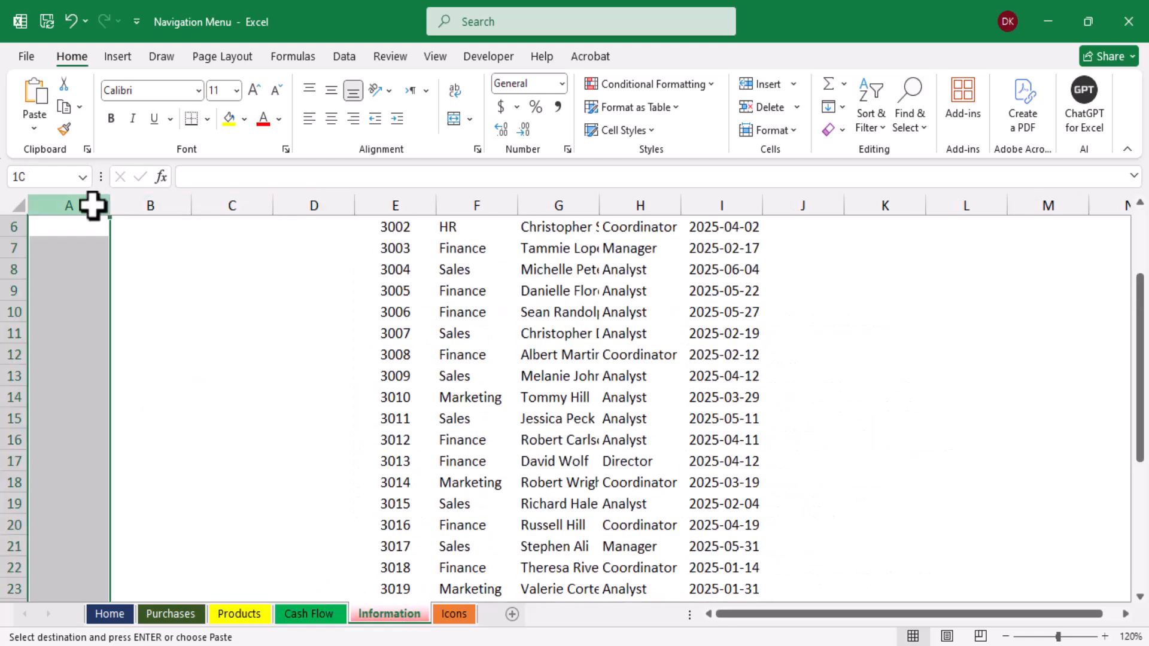
key(ctrl+v)
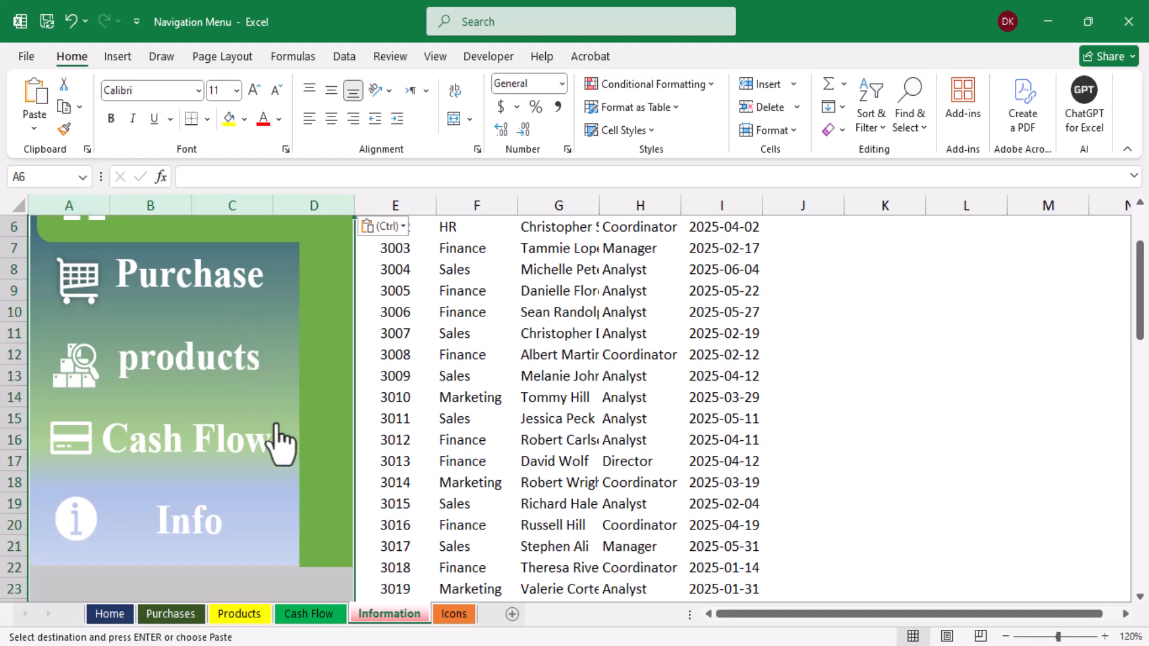
scroll(325, 447, up, 2)
- On the Purchases sheet, end copy mode and move the green highlight rectangle down behind the "Purchase" item
click(167, 615)
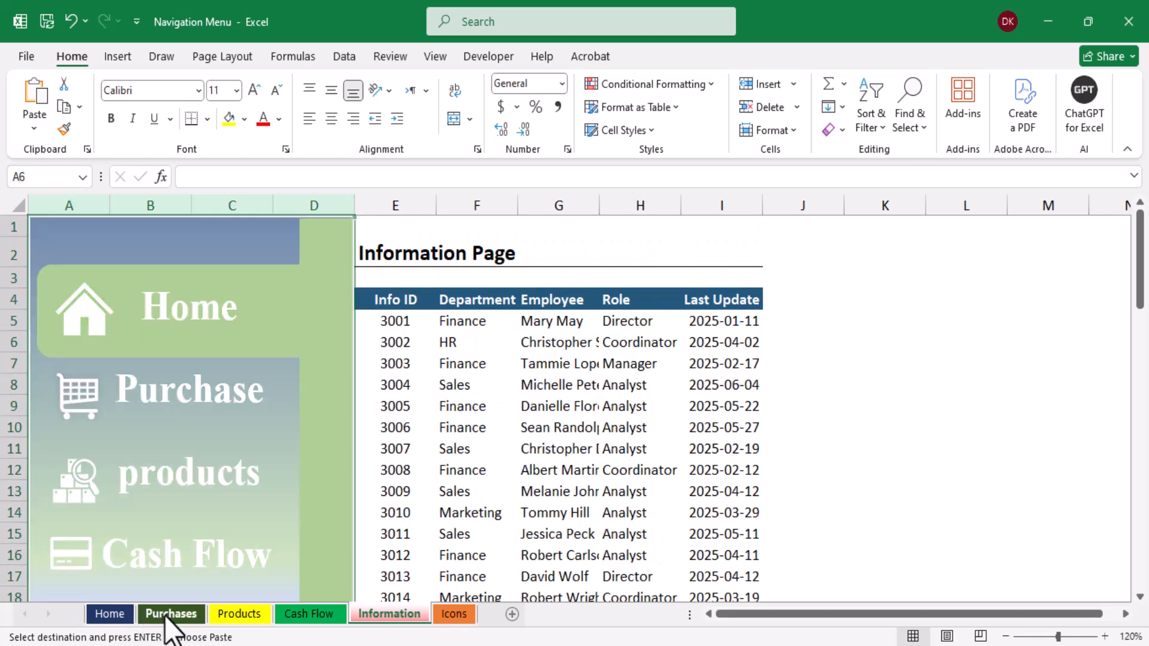
key(Escape)
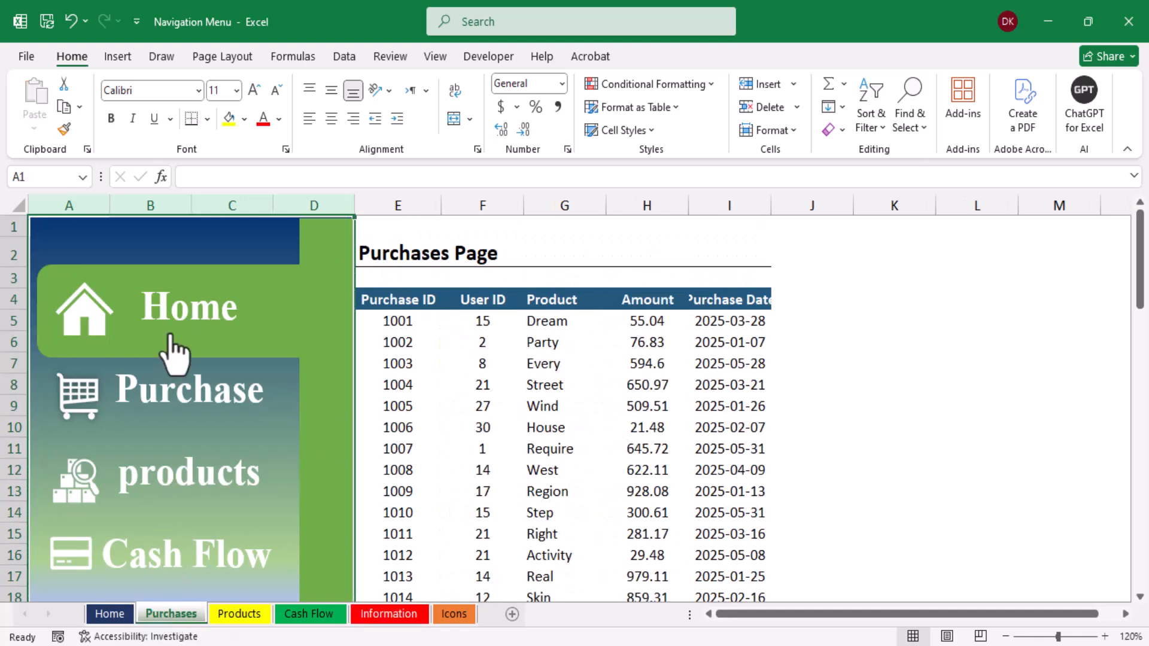
click(177, 349)
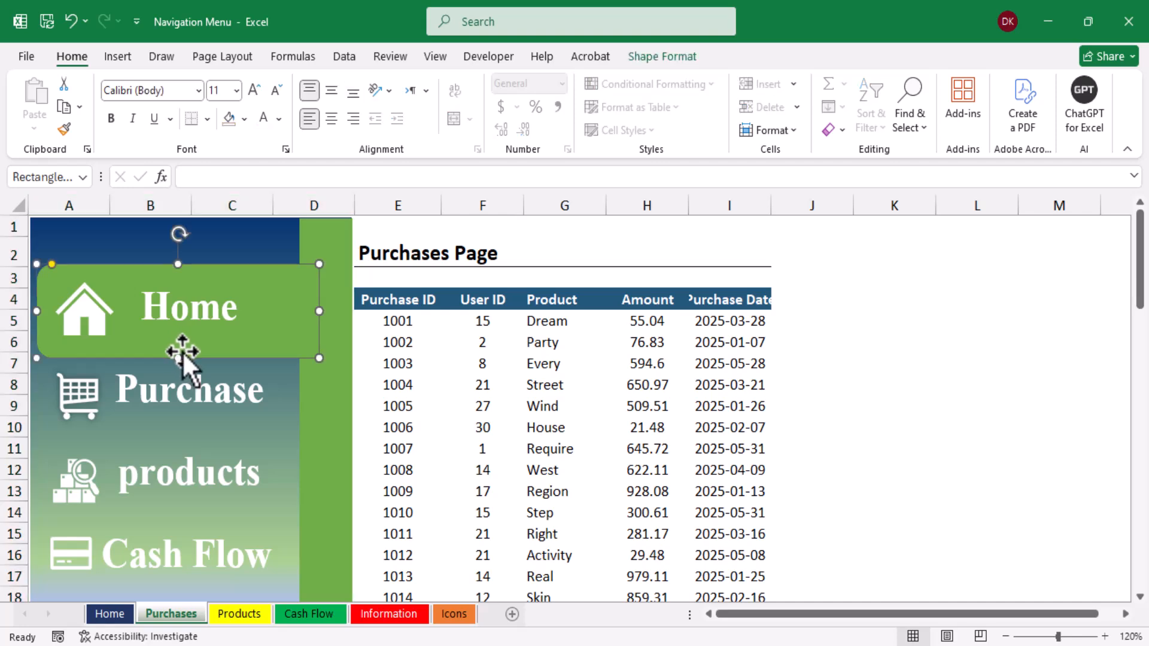
drag(182, 351, 181, 432)
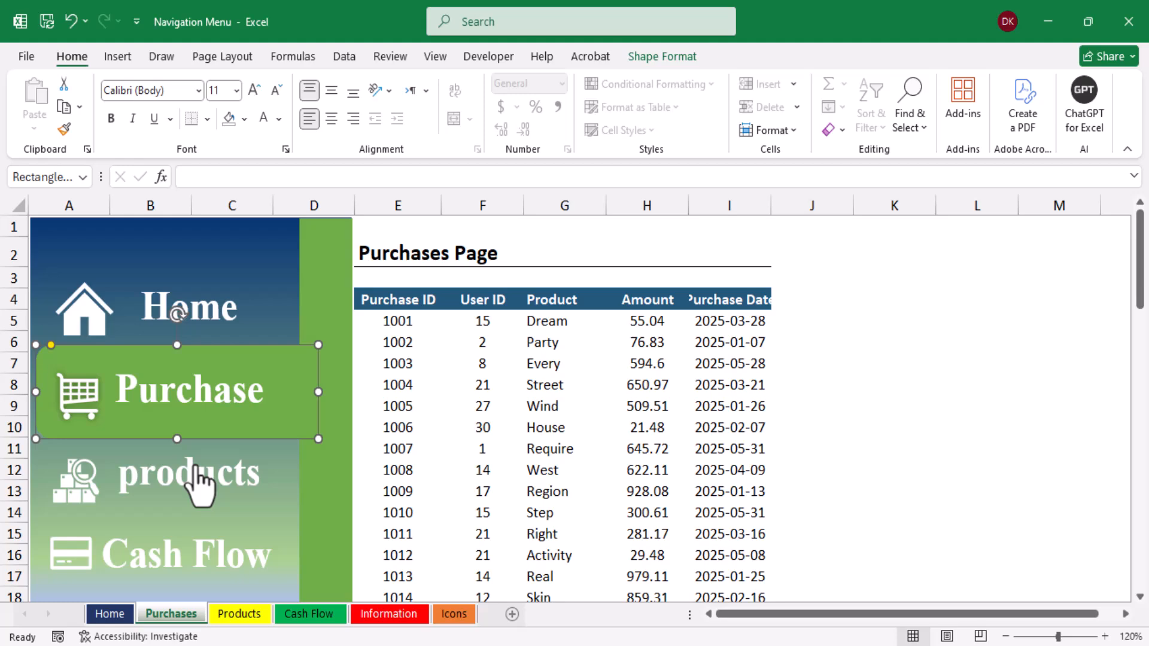
- Move the green highlight behind "products" on the Products sheet and behind "Cash Flow" on the Cash Flow sheet
click(228, 620)
drag(192, 349, 189, 508)
click(306, 613)
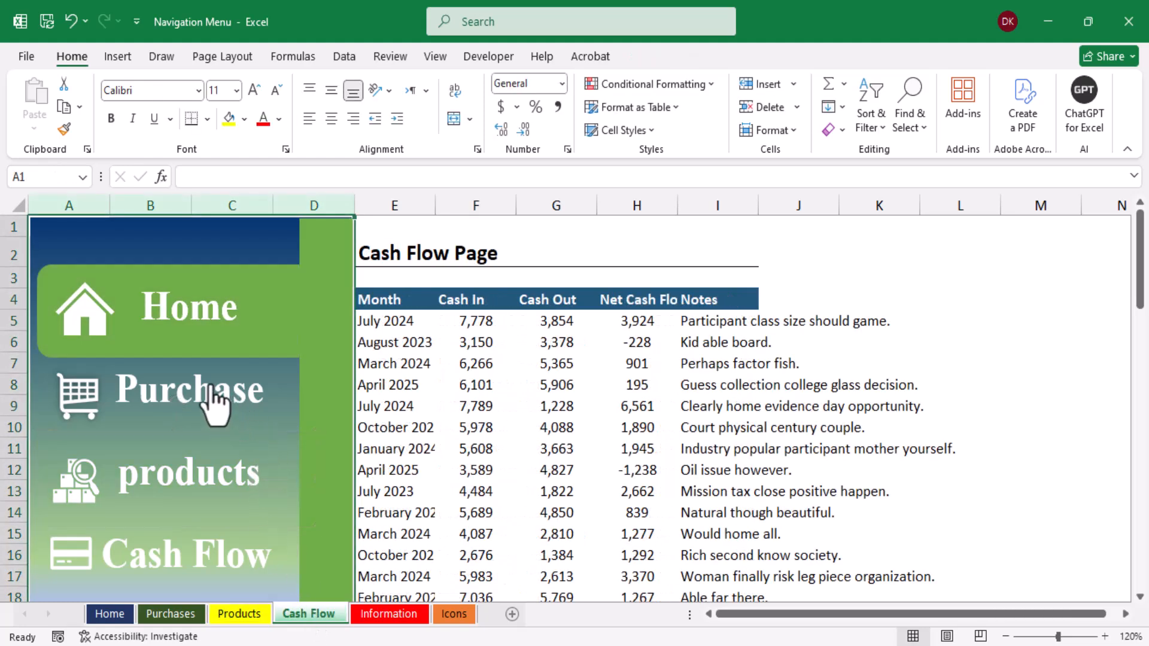
drag(187, 338, 190, 551)
scroll(189, 551, down, 2)
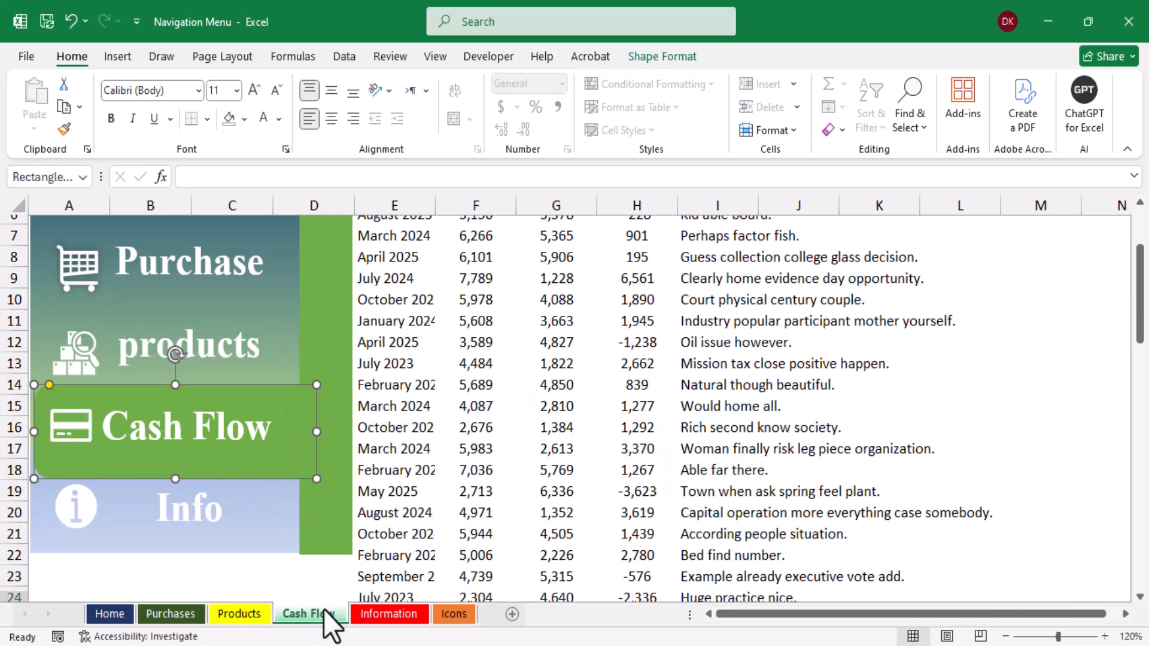
- On the Information sheet, move the green highlight rectangle down behind the "Info" item
click(408, 618)
scroll(230, 344, down, 2)
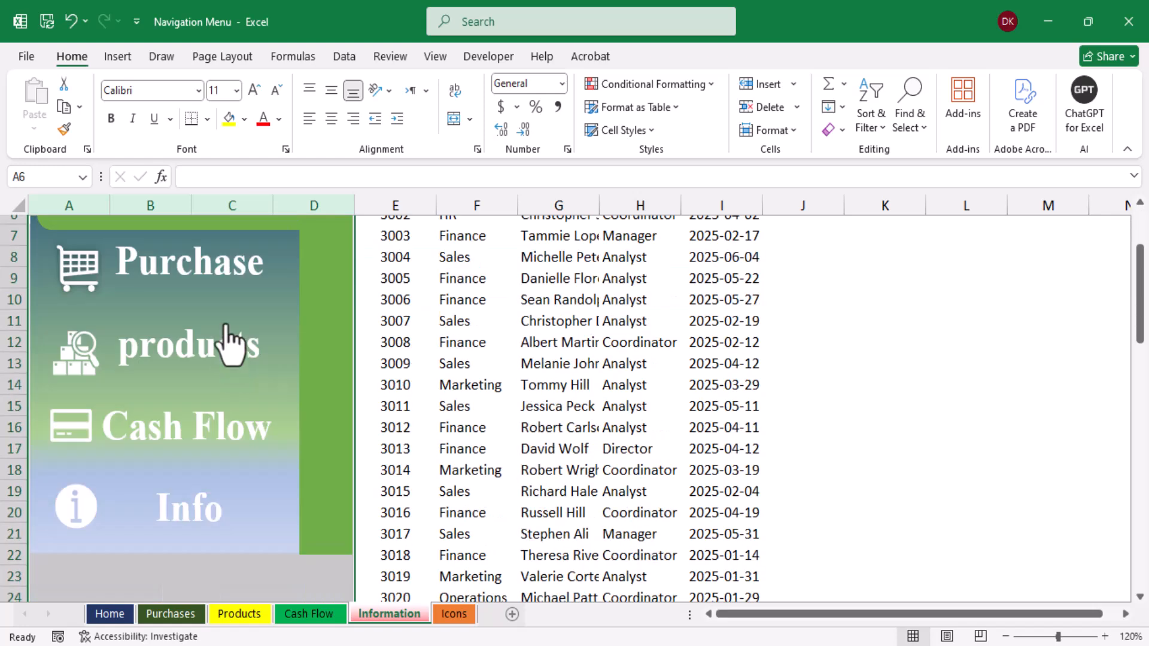
scroll(231, 344, up, 1)
drag(171, 286, 173, 585)
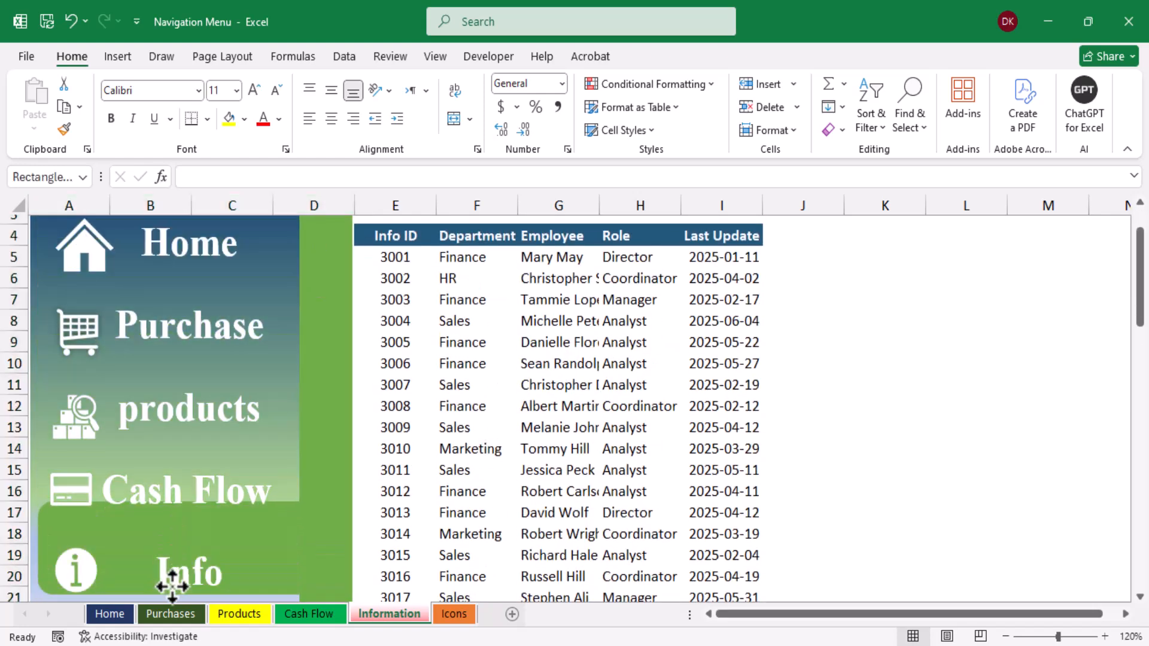
scroll(172, 586, down, 1)
- Starting from the Home sheet, test the menu links to Purchase, products, Cash Flow and back to Home
click(107, 613)
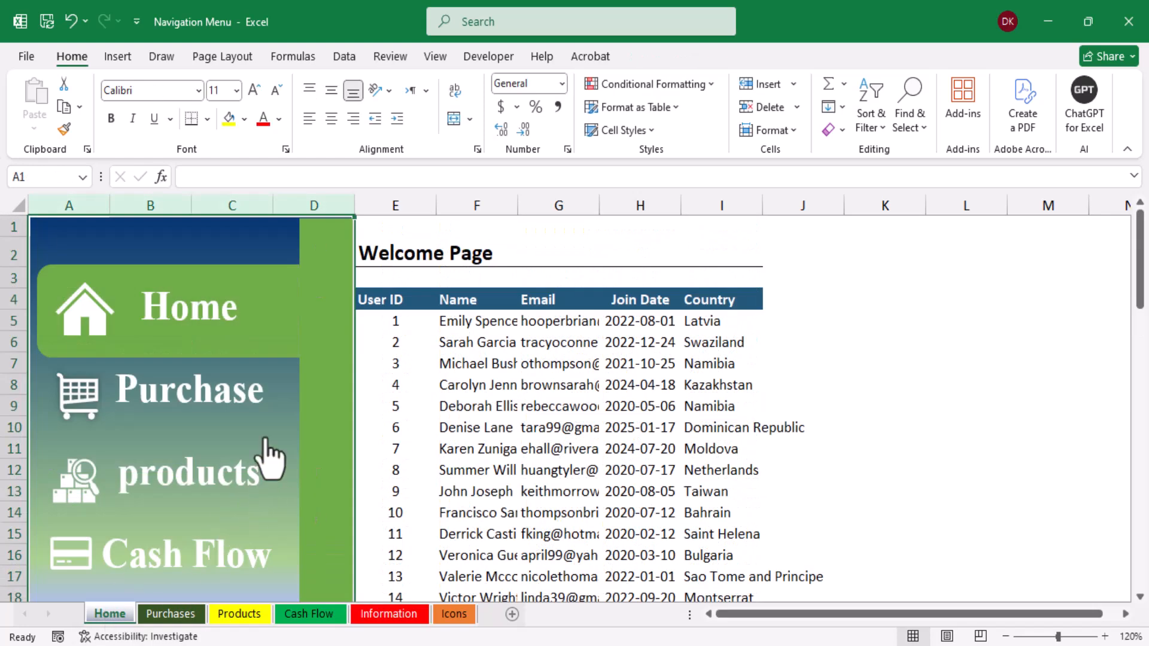
click(212, 392)
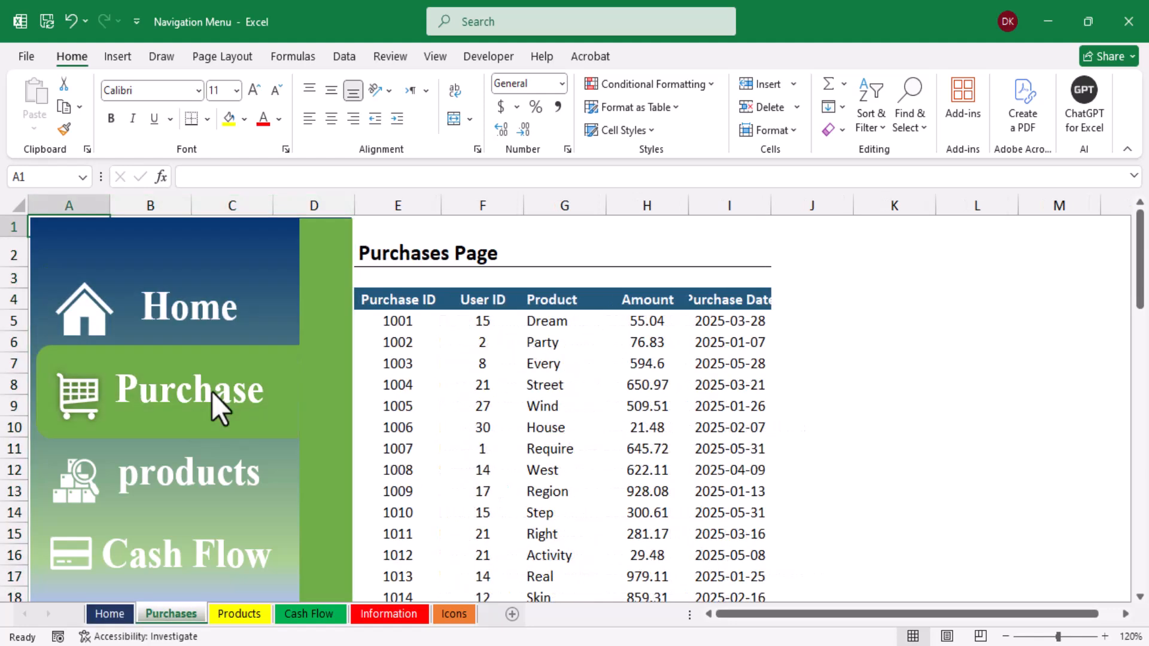
click(204, 477)
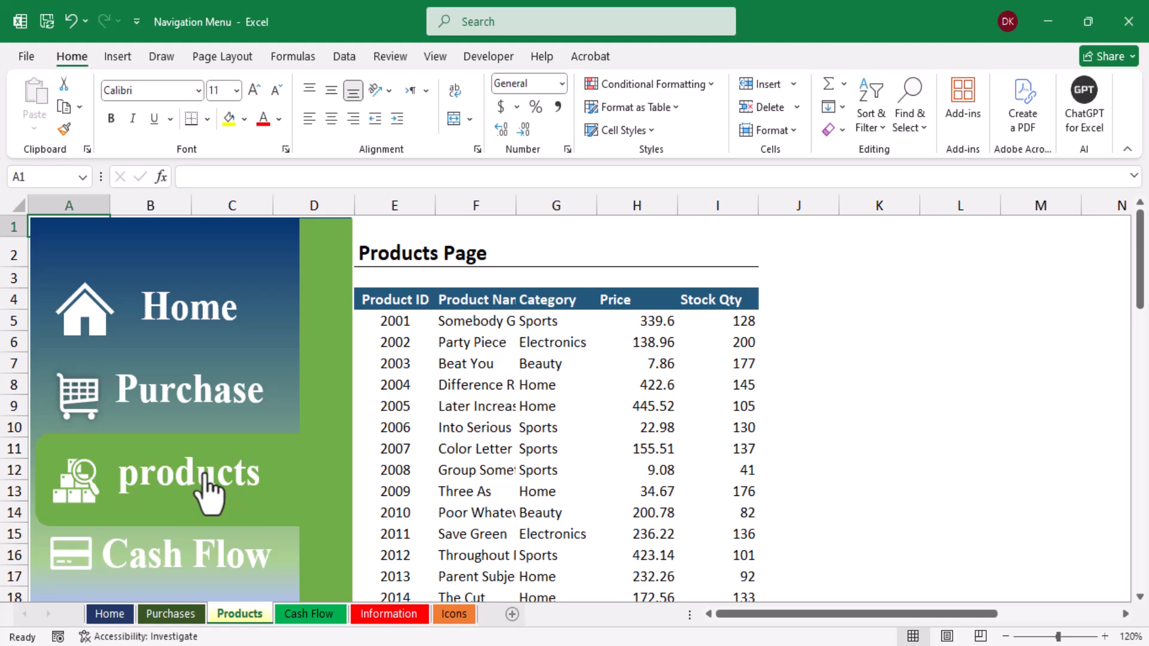
scroll(206, 486, down, 1)
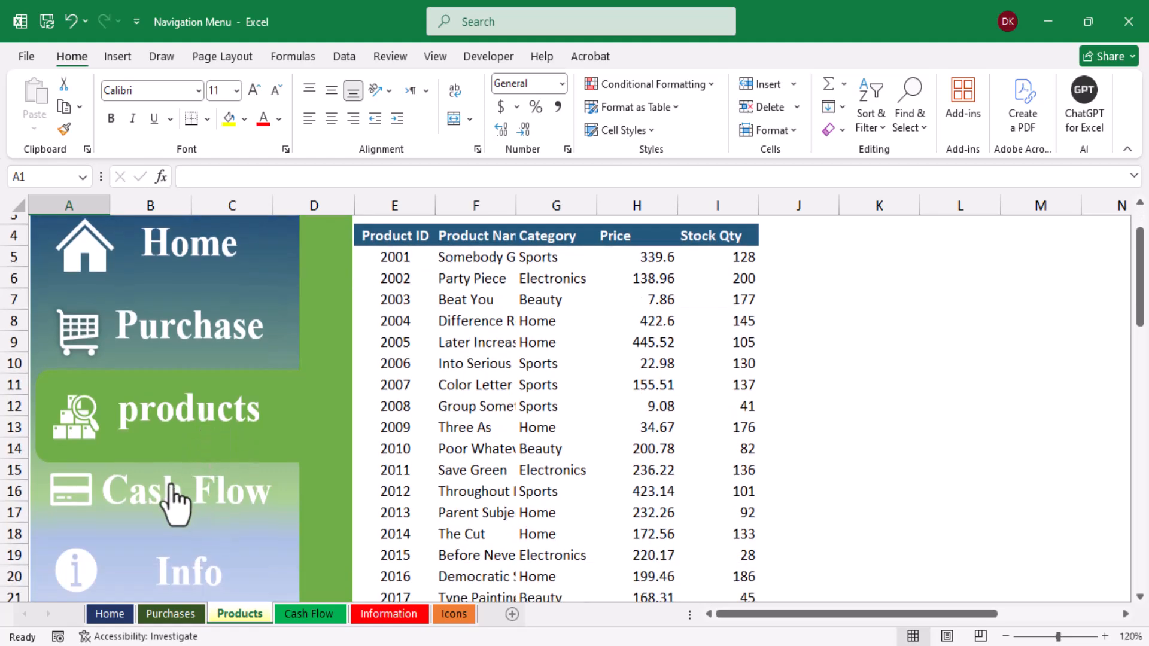
click(174, 502)
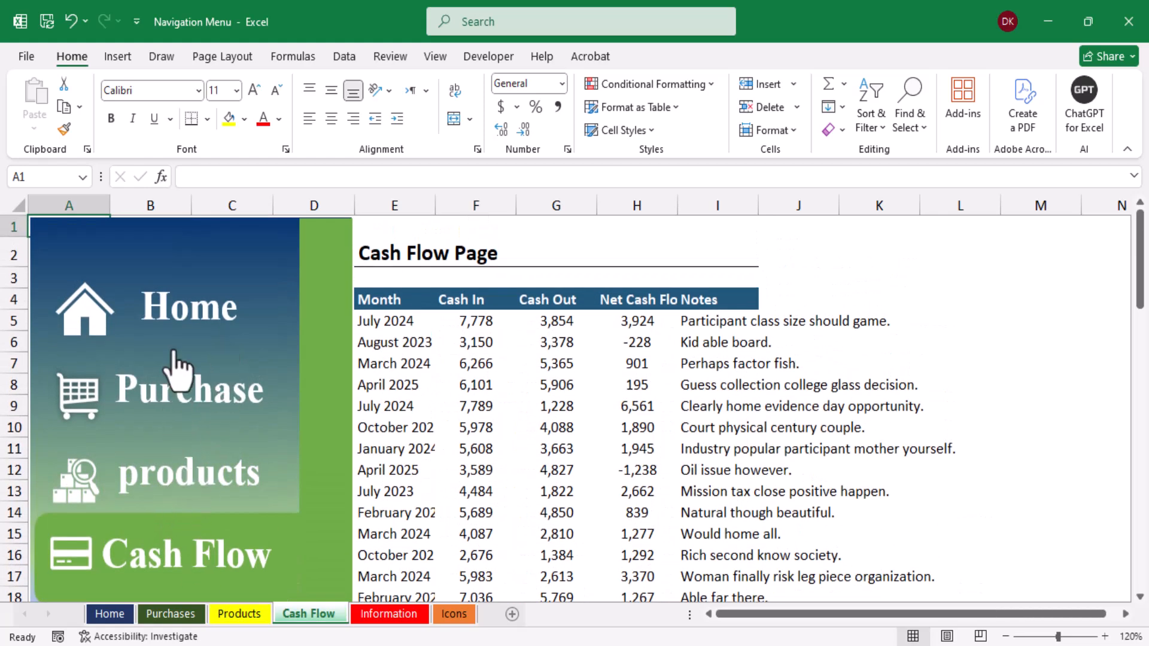
click(197, 306)
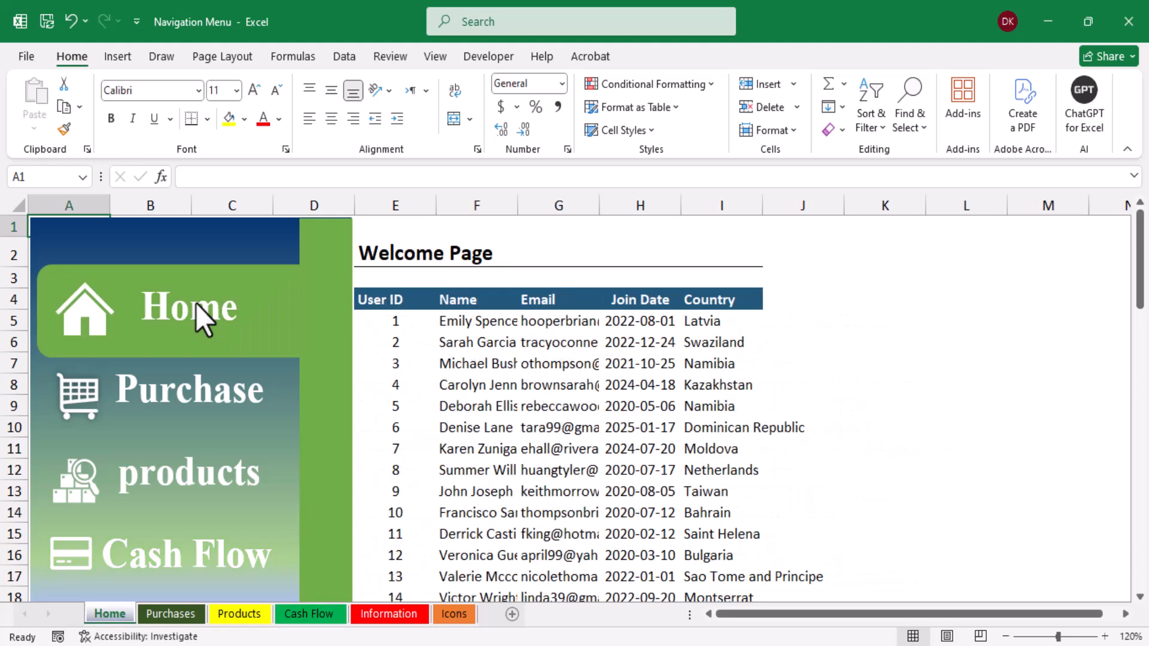